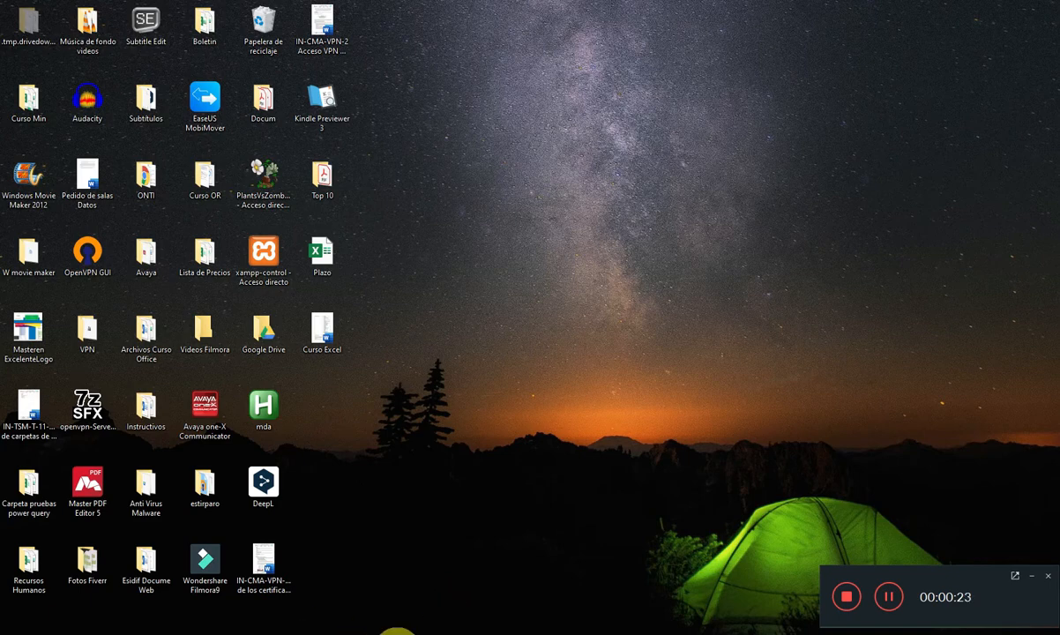
# Step: Switch to Chrome, load YouTube and open the channel's own video list in YouTube Studio
pyautogui.click(404, 632)
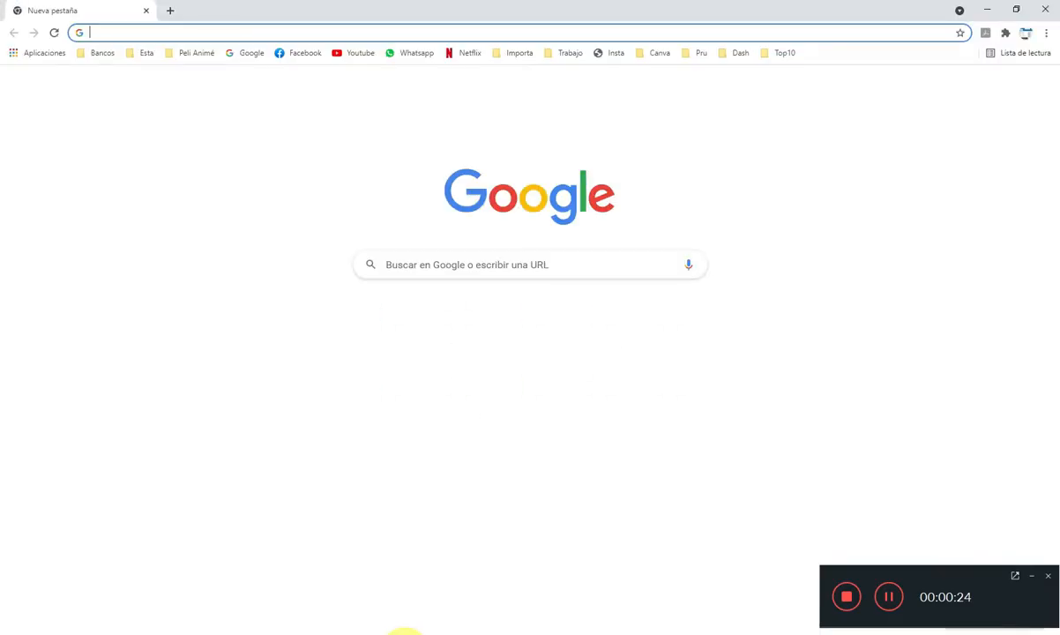
pyautogui.click(1030, 575)
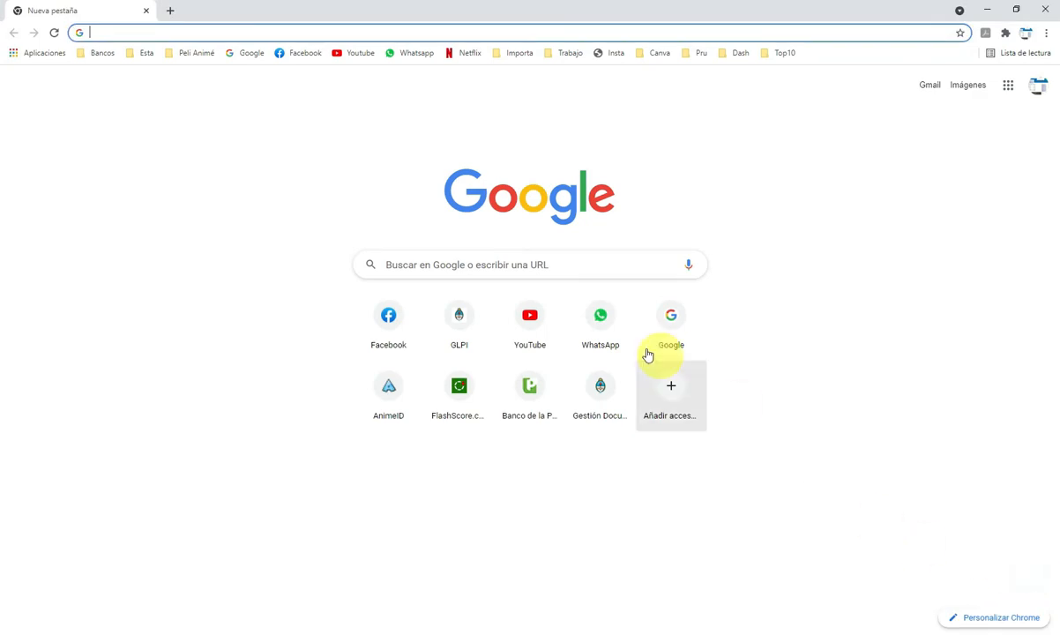
pyautogui.click(372, 55)
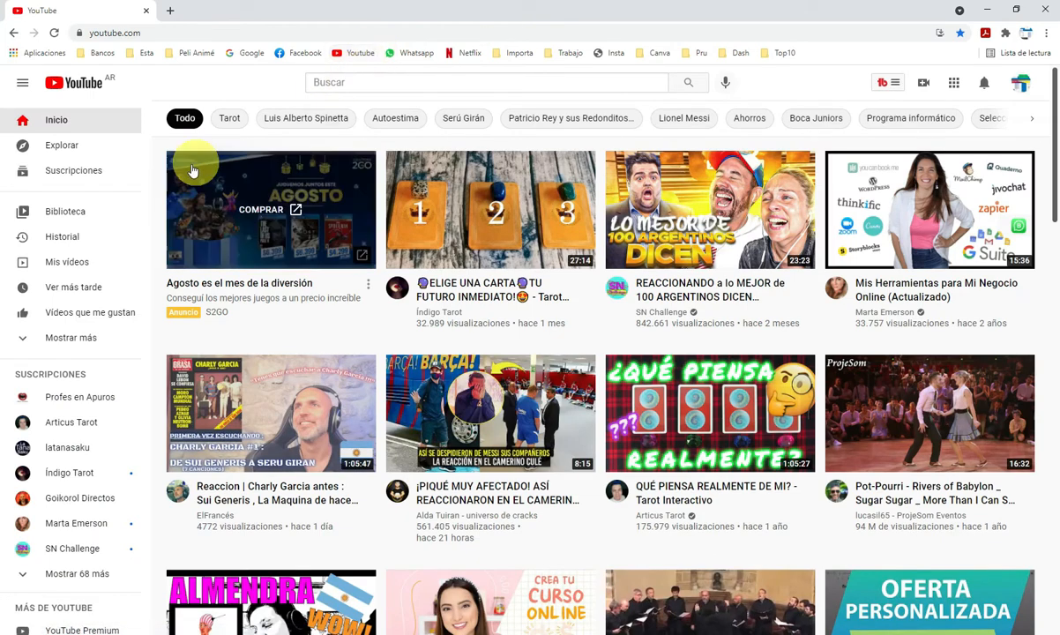
pyautogui.click(71, 260)
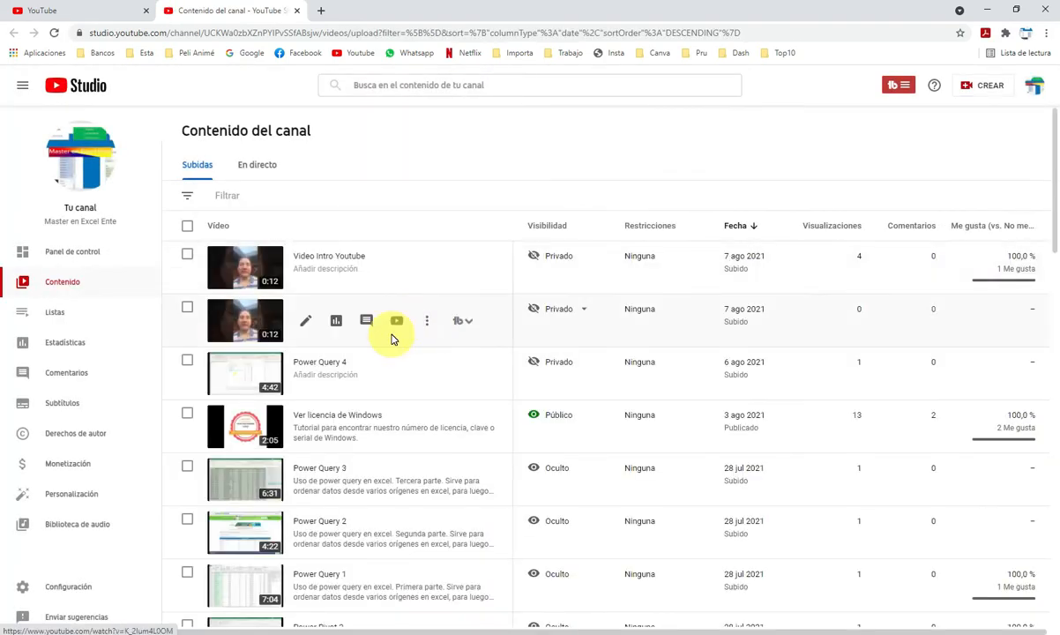
# Step: Find the Proteger celdas video in the channel content and open its published Spanish subtitles for editing
pyautogui.scroll(-3, 396, 336)
pyautogui.scroll(-2, 395, 341)
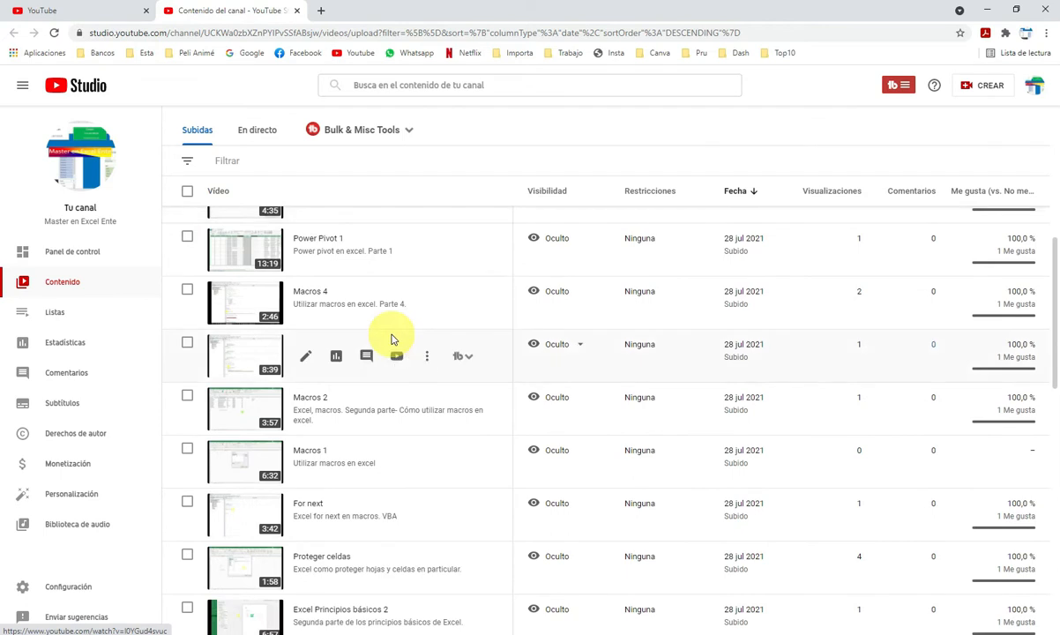
pyautogui.scroll(-2, 392, 339)
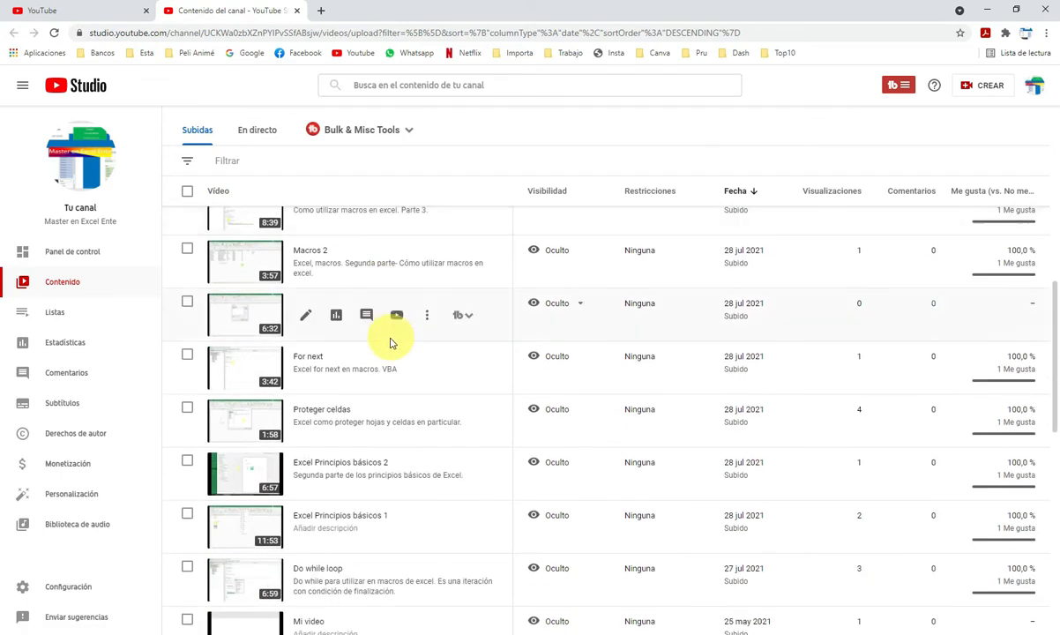
pyautogui.click(237, 428)
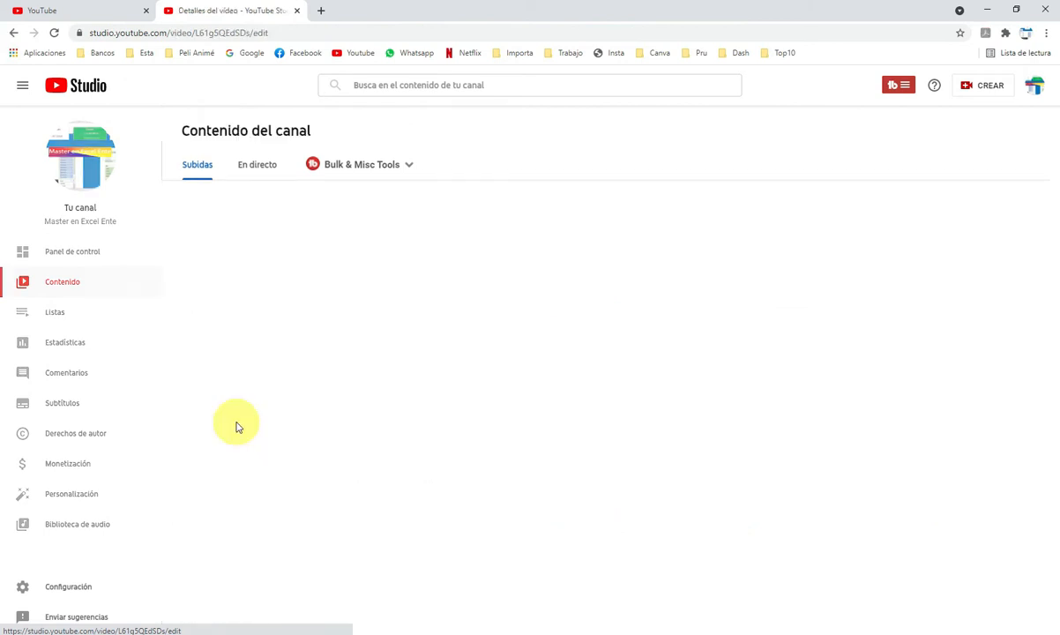
pyautogui.click(57, 407)
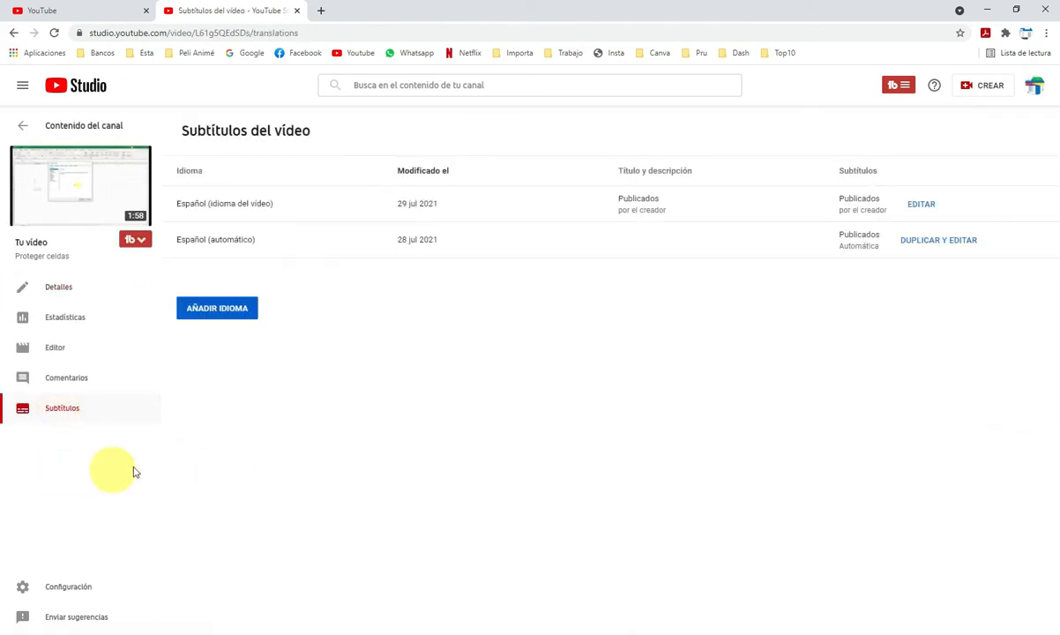
pyautogui.click(923, 205)
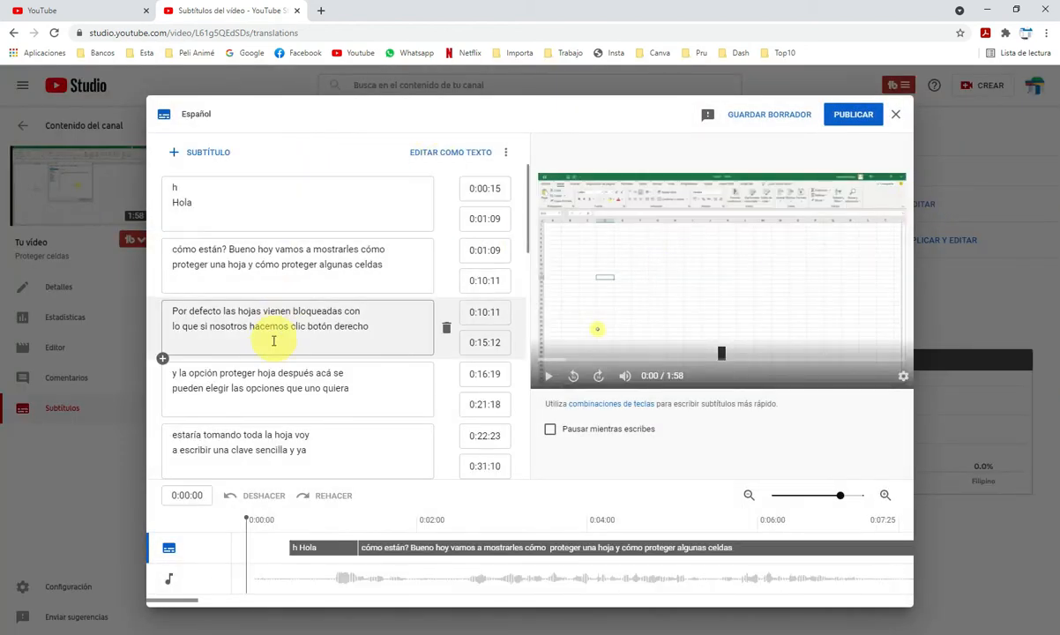
# Step: Enable pausing the video while typing, play the preview, and delete the stray "h" above "Hola" in the first subtitle
pyautogui.moveTo(180, 185); pyautogui.dragTo(160, 189)
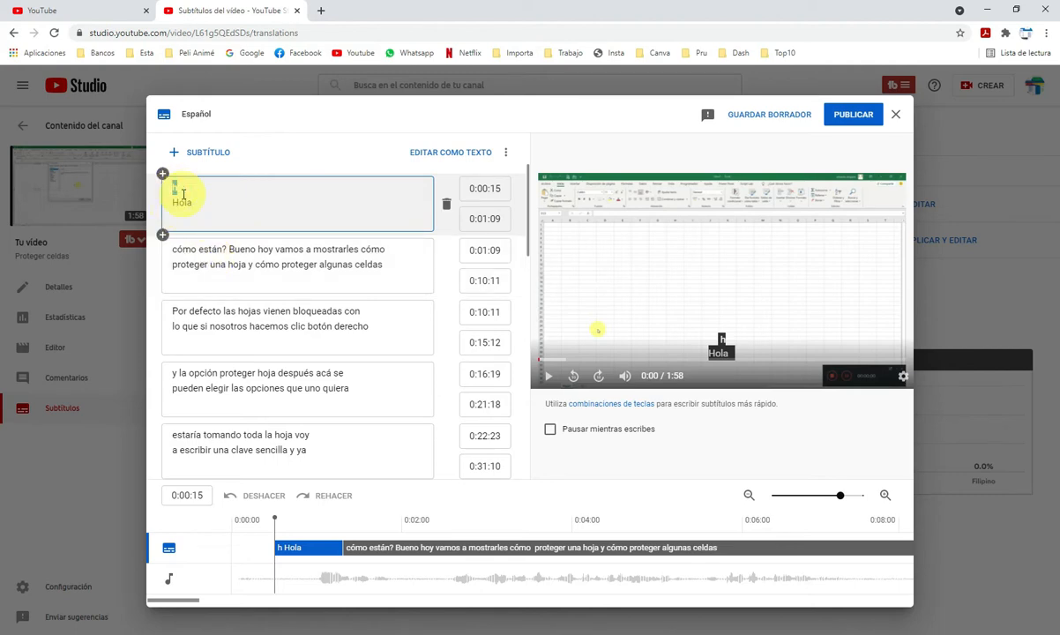
pyautogui.click(549, 432)
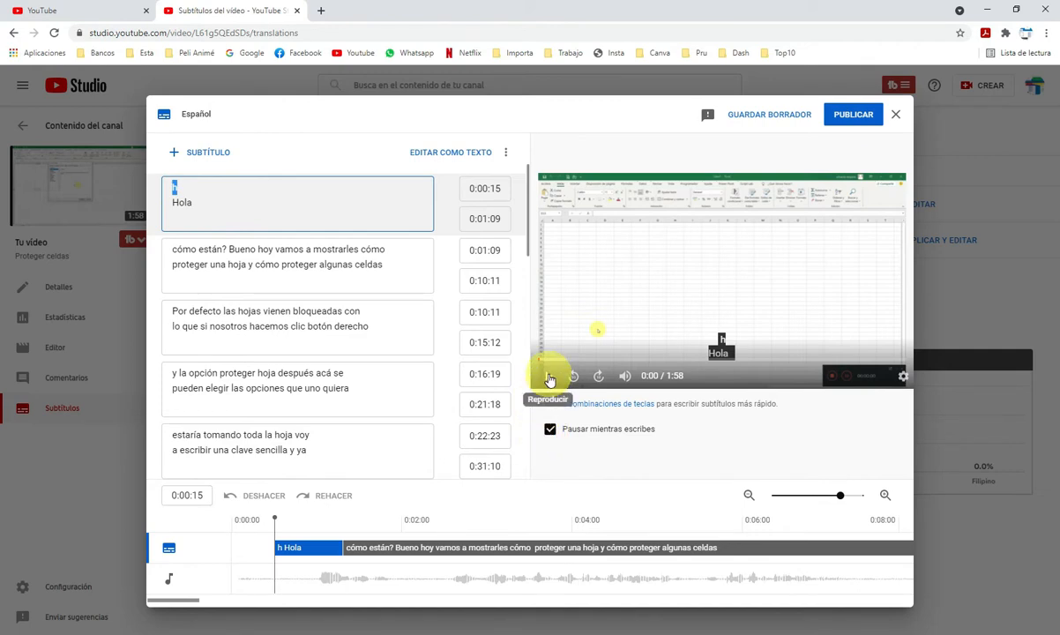
pyautogui.click(548, 379)
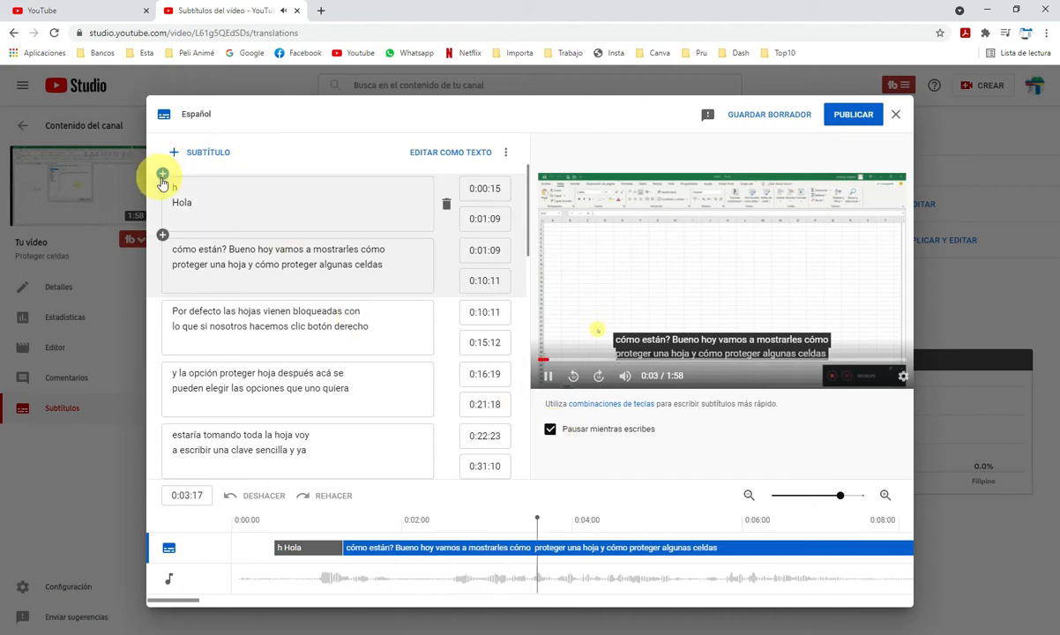
pyautogui.click(177, 185)
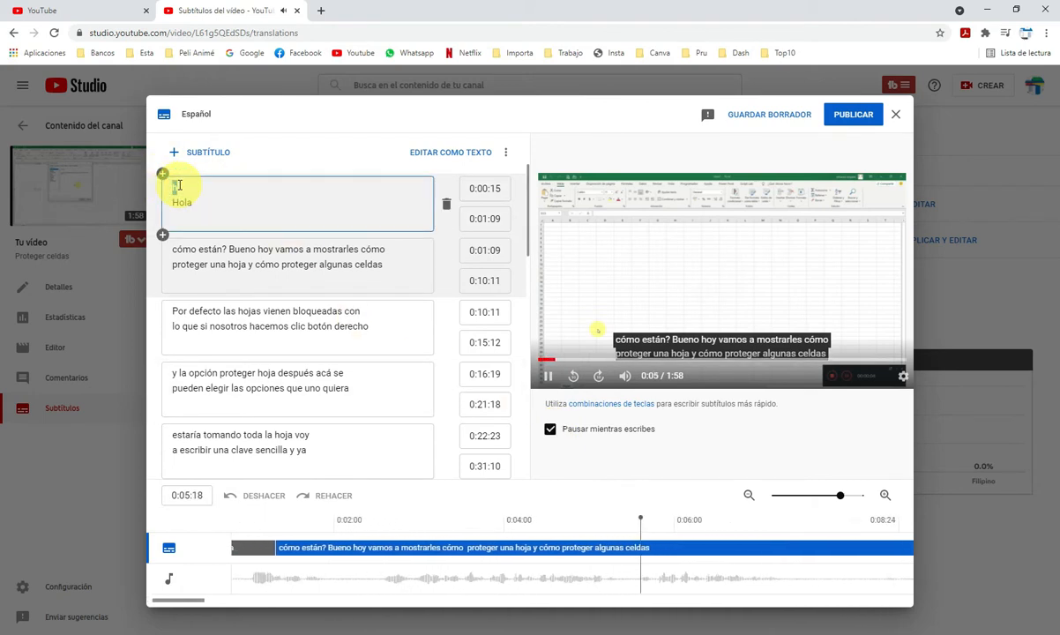
pyautogui.press('BackSpace')
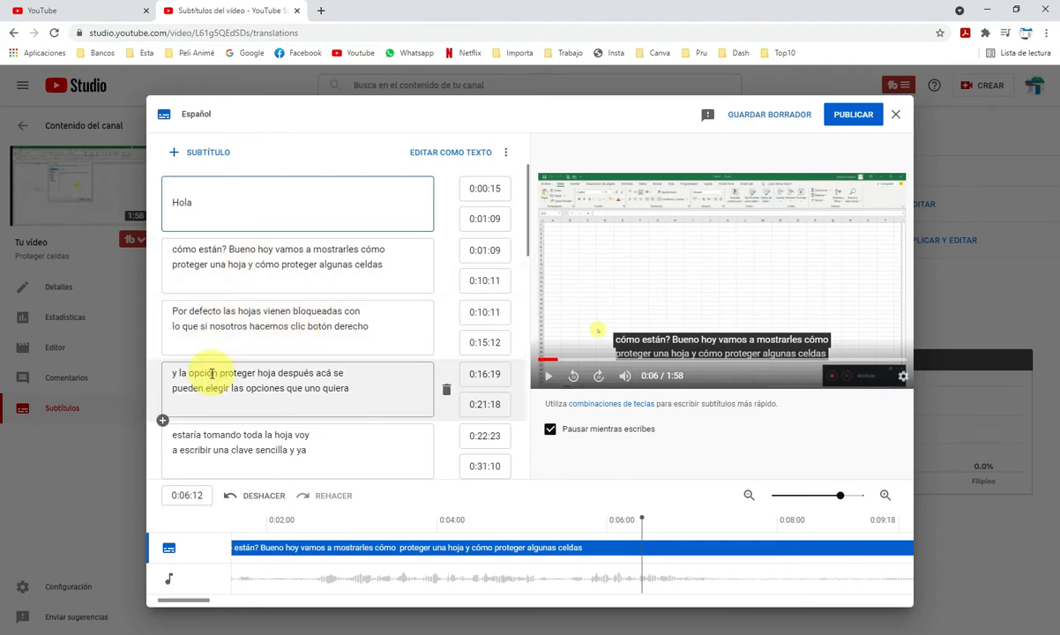
# Step: Check the remaining subtitle blocks through the end of the video, saving the Spanish subtitles as a draft and publishing them
pyautogui.click(367, 403)
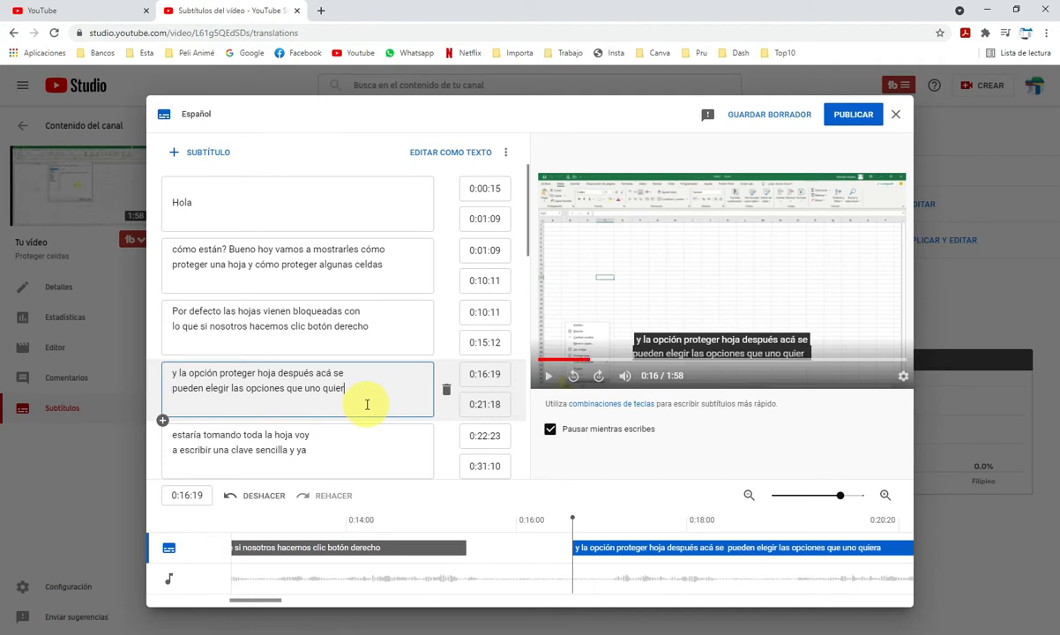
pyautogui.scroll(-2, 367, 403)
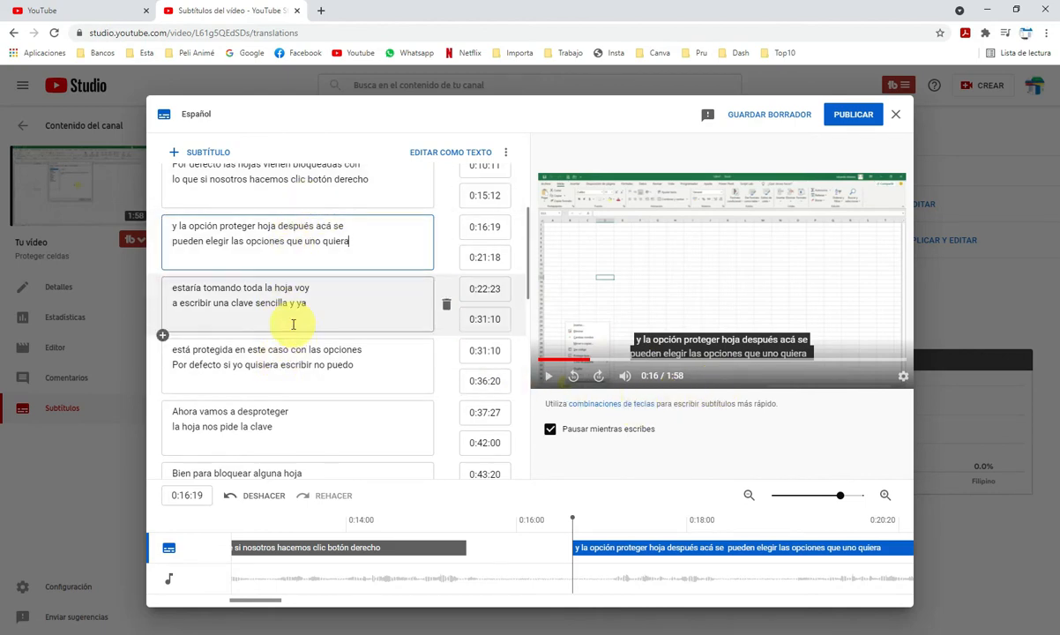
pyautogui.scroll(-10, 293, 325)
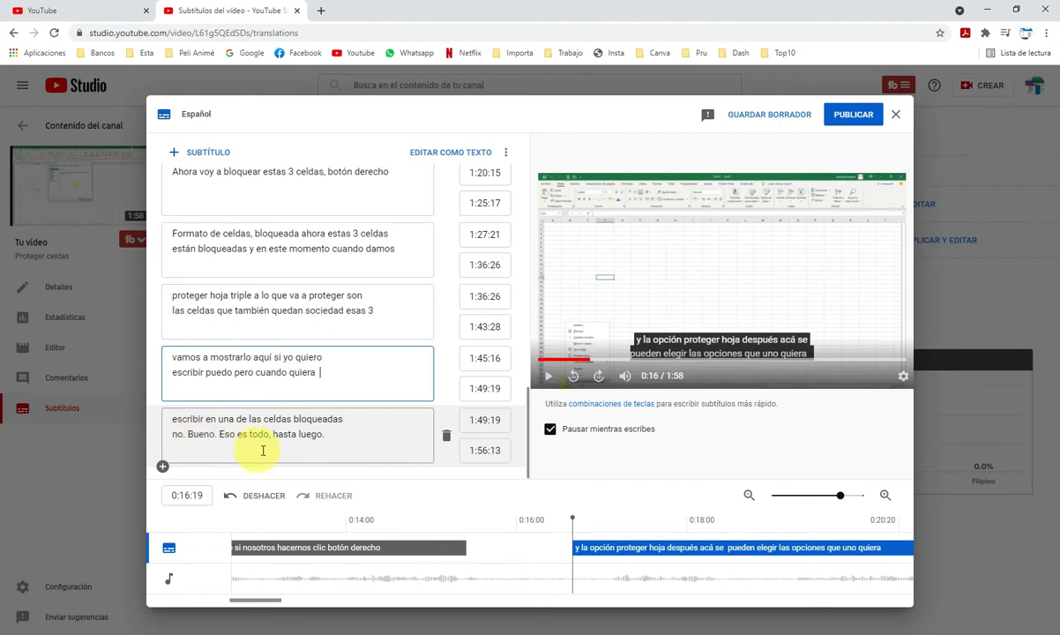
pyautogui.click(763, 118)
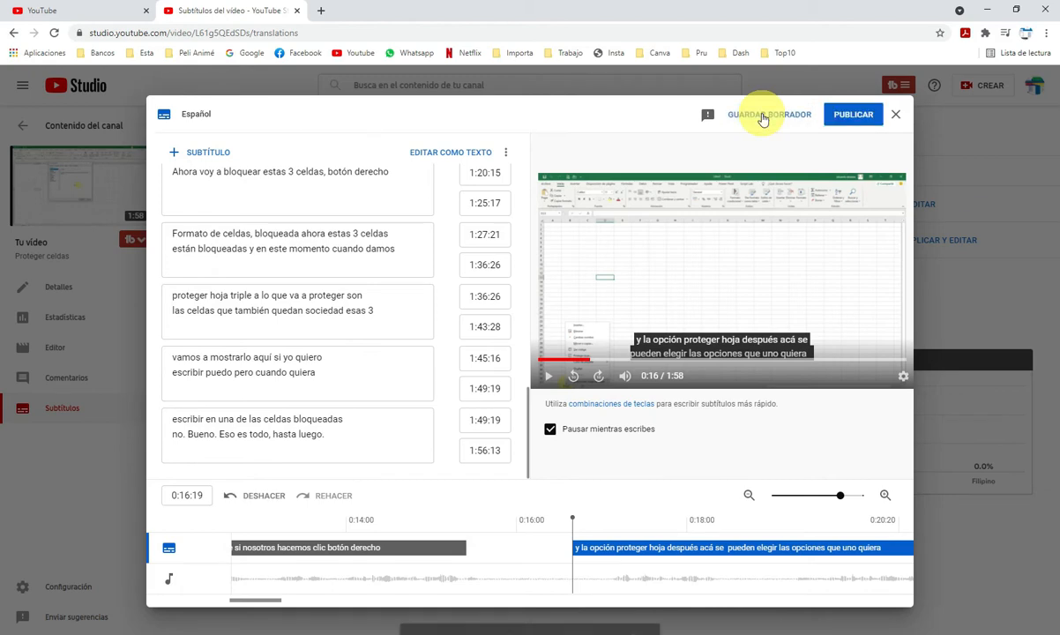
pyautogui.click(844, 115)
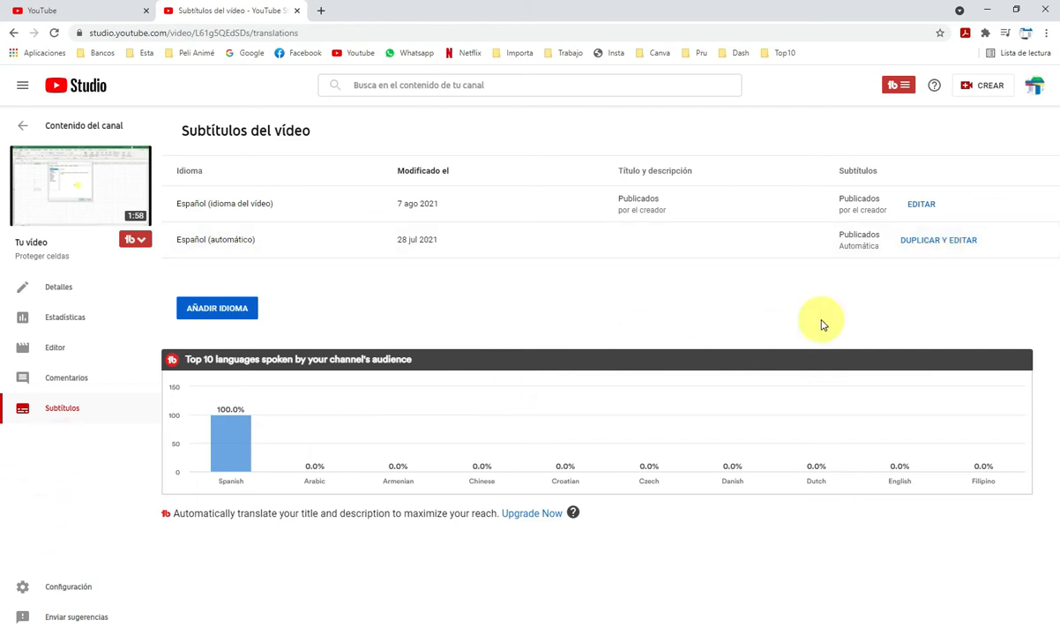
# Step: Duplicate the automatic Spanish subtitles for editing with timings, and close the editor discarding the changes
pyautogui.click(928, 242)
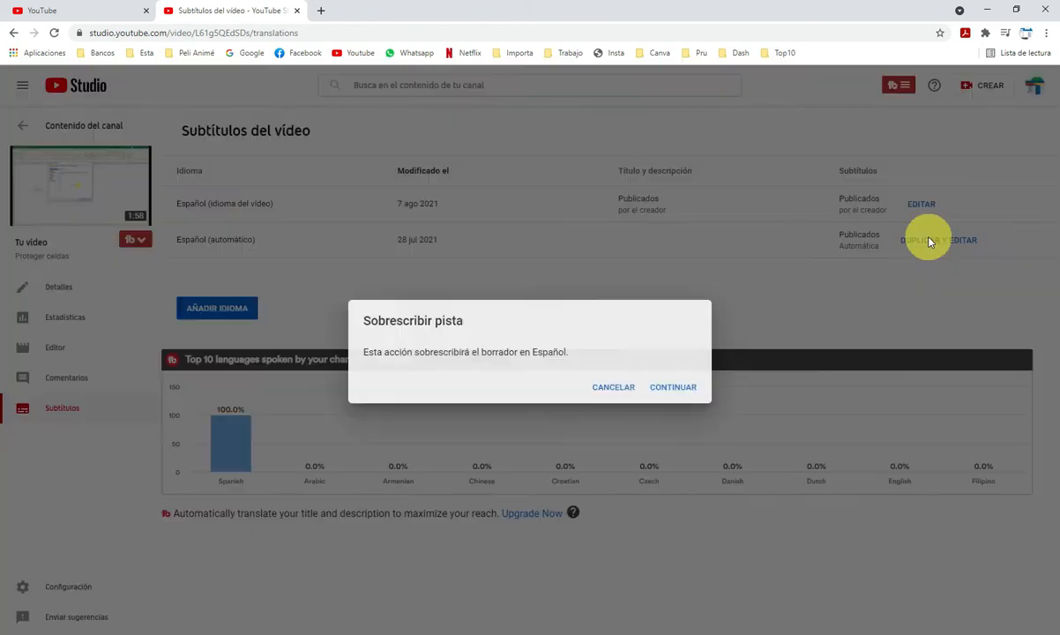
pyautogui.click(675, 387)
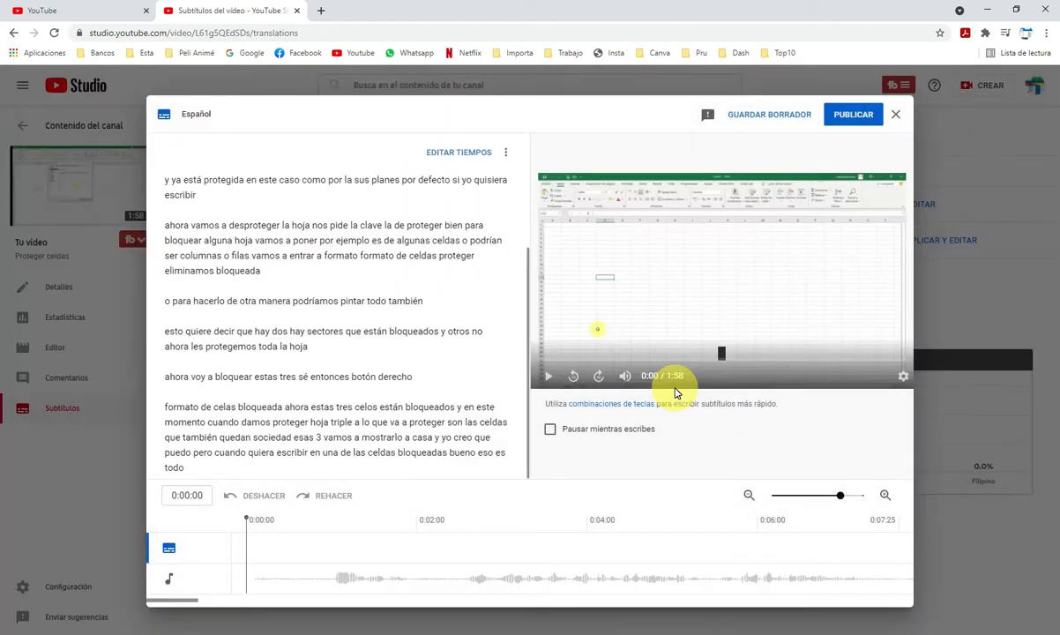
pyautogui.click(442, 153)
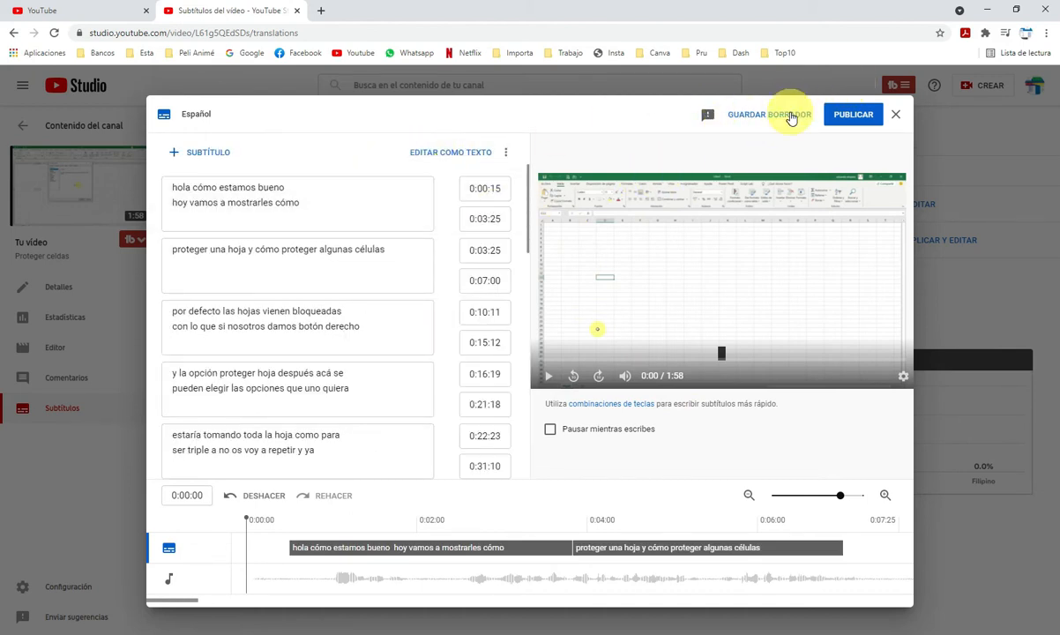
pyautogui.click(895, 114)
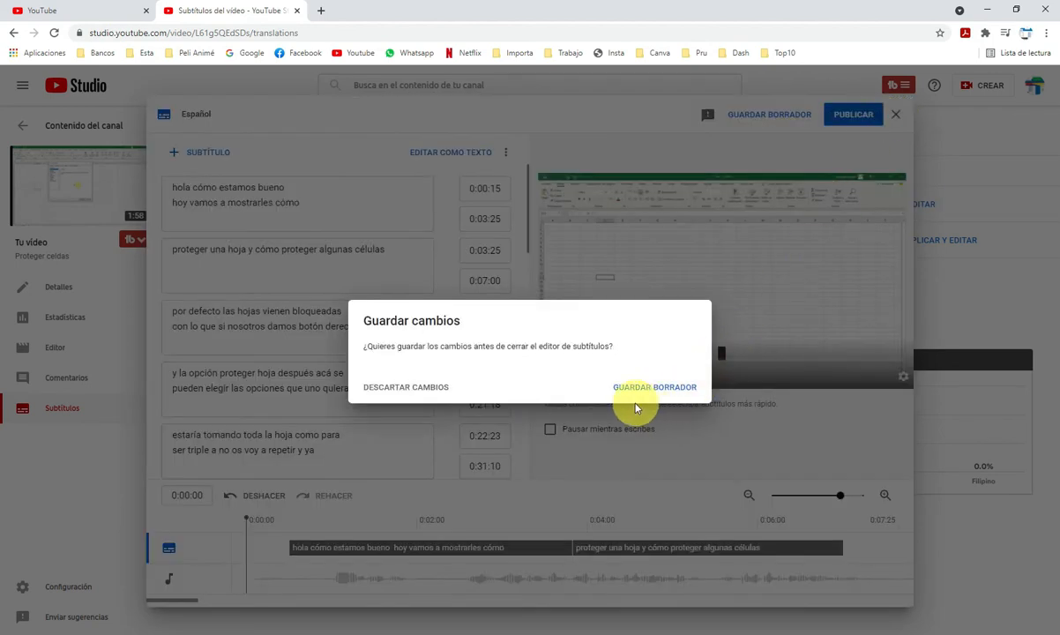
pyautogui.click(446, 387)
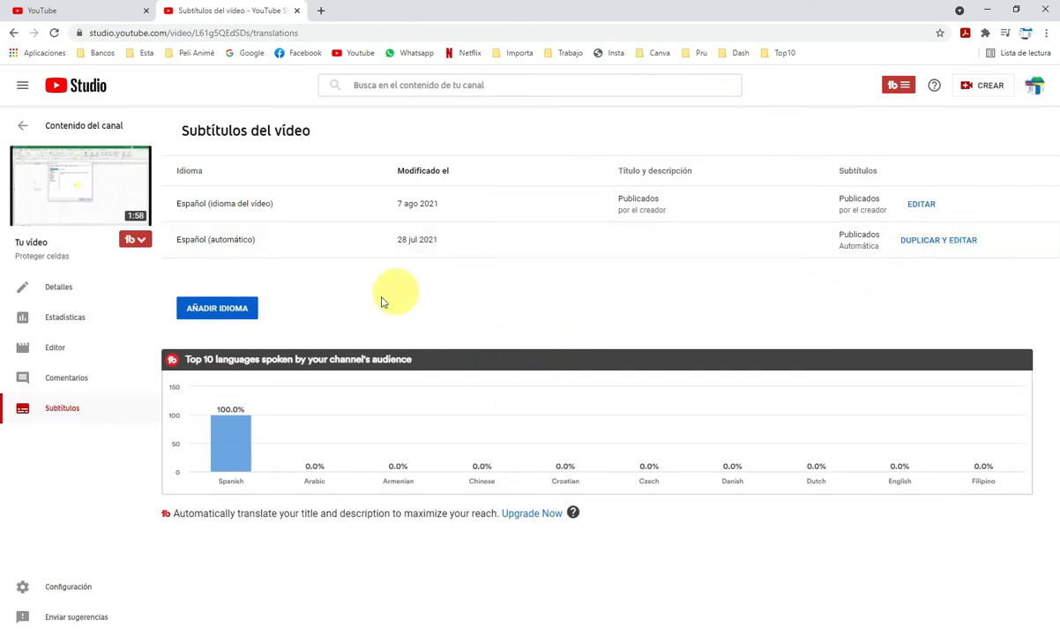
pyautogui.click(214, 310)
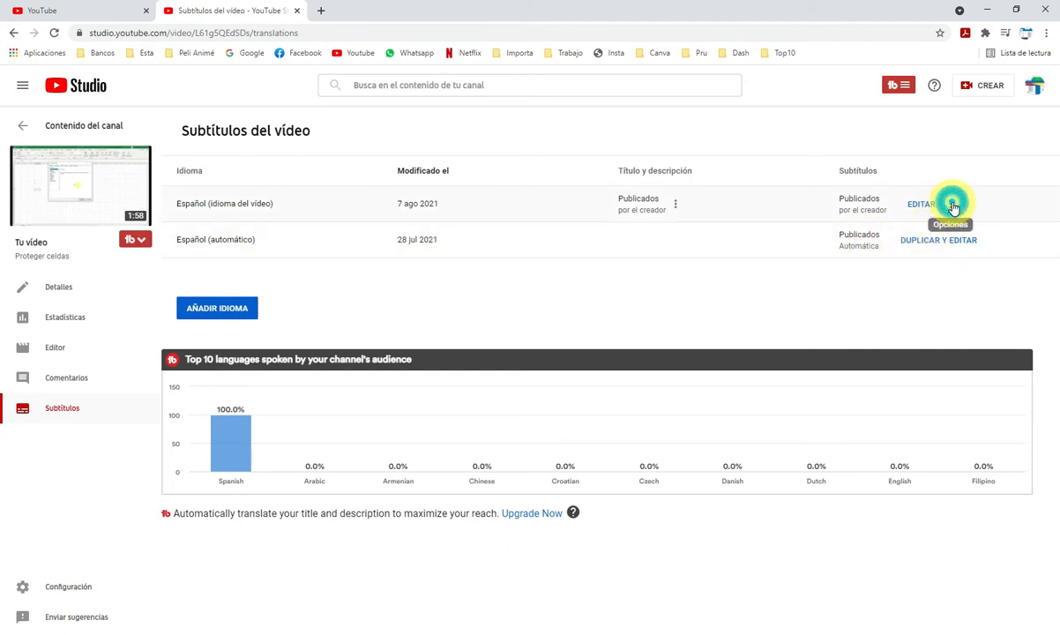
# Step: Download the published Spanish subtitles of the video in .srt format
pyautogui.click(953, 206)
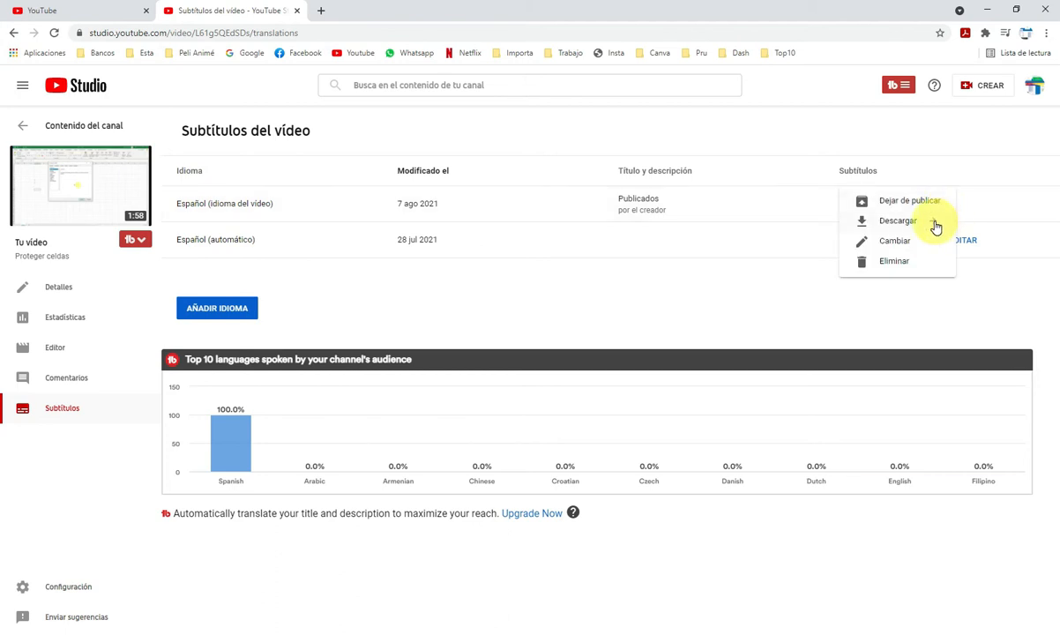
pyautogui.click(935, 222)
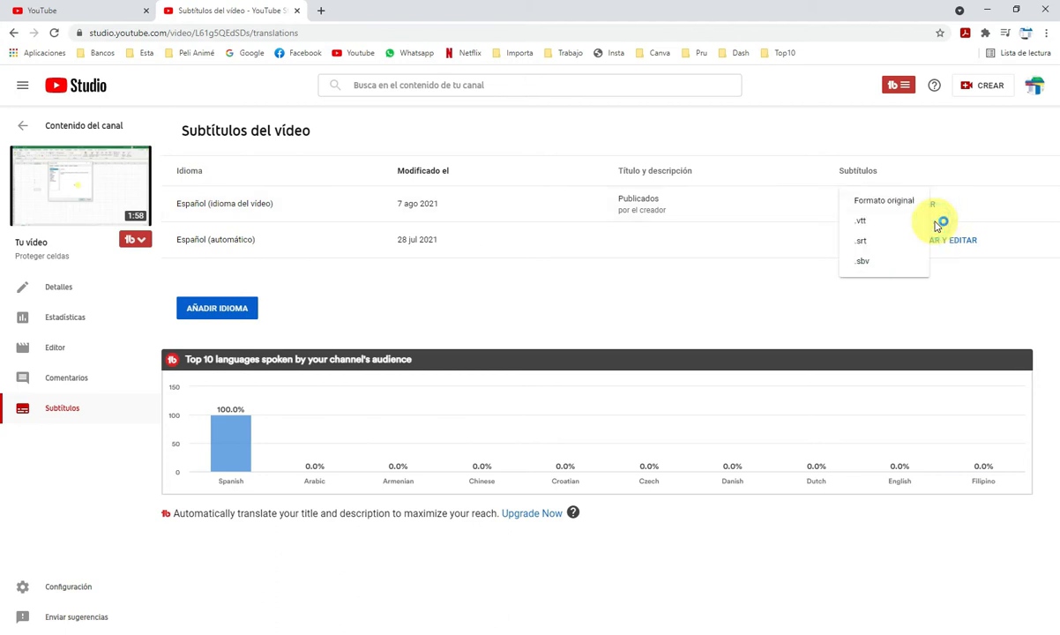
pyautogui.click(864, 243)
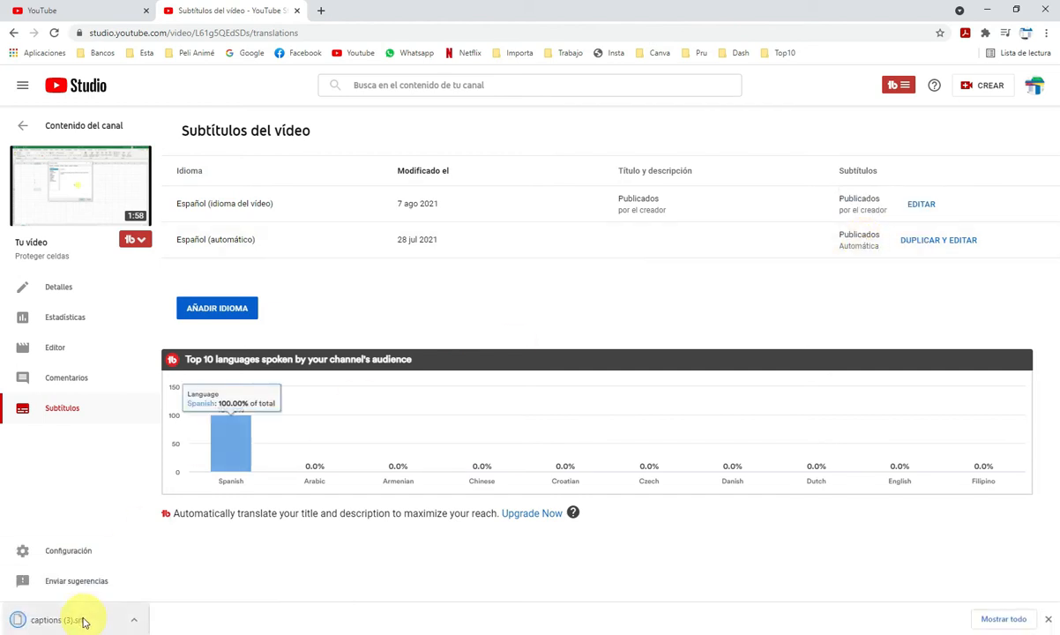
# Step: In File Explorer's Descargas folder, rename the downloaded captions (3).srt file as Proteger celdas.srt
pyautogui.moveTo(104, 628); pyautogui.dragTo(134, 349)
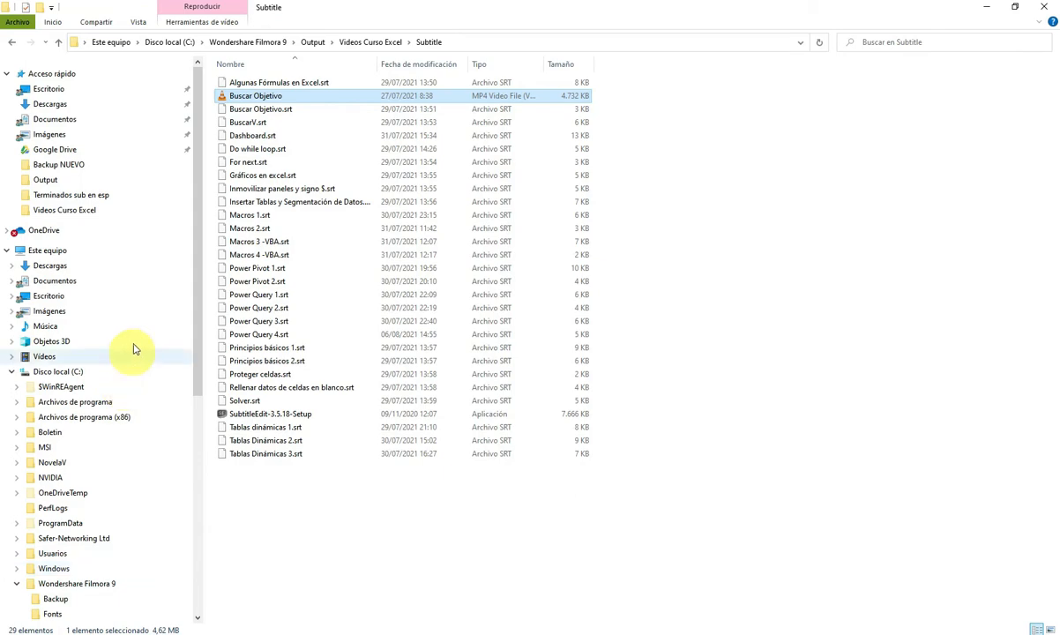
pyautogui.click(54, 107)
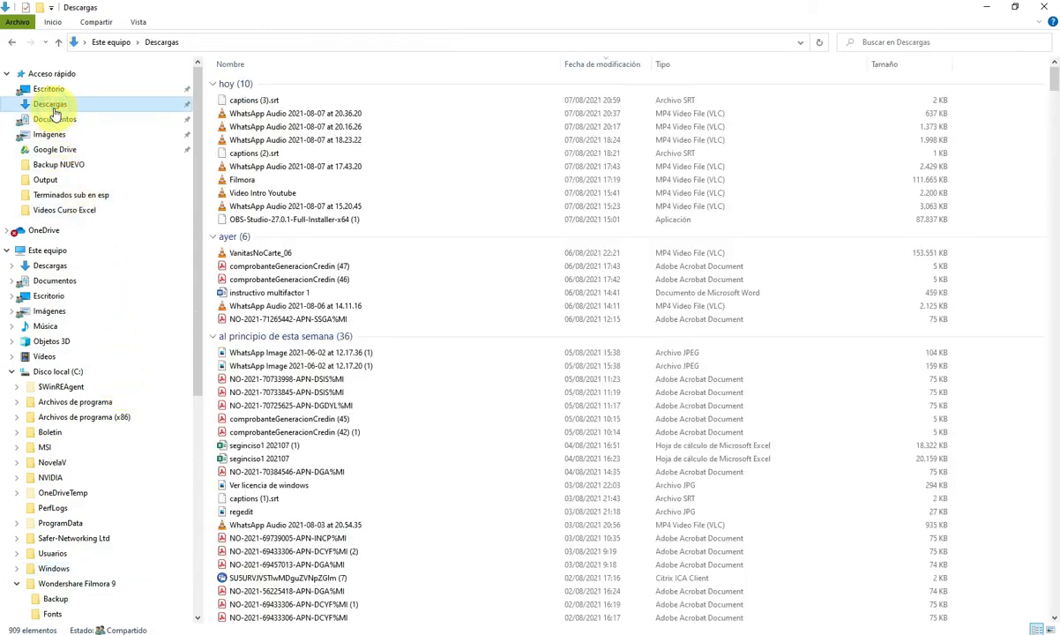
pyautogui.click(253, 100)
pyautogui.rightClick(254, 100)
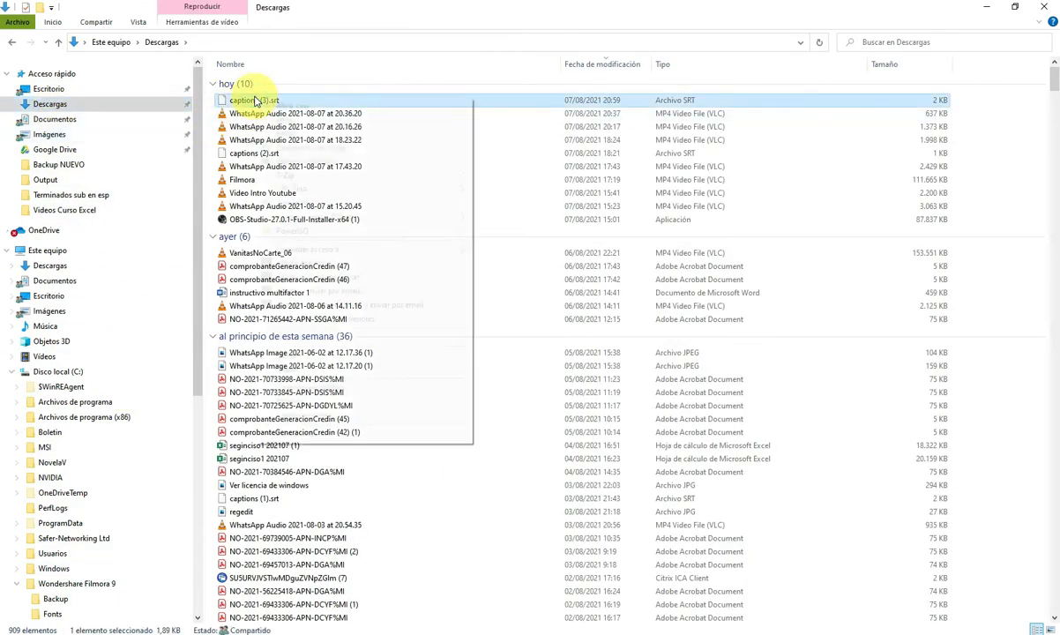
pyautogui.click(278, 416)
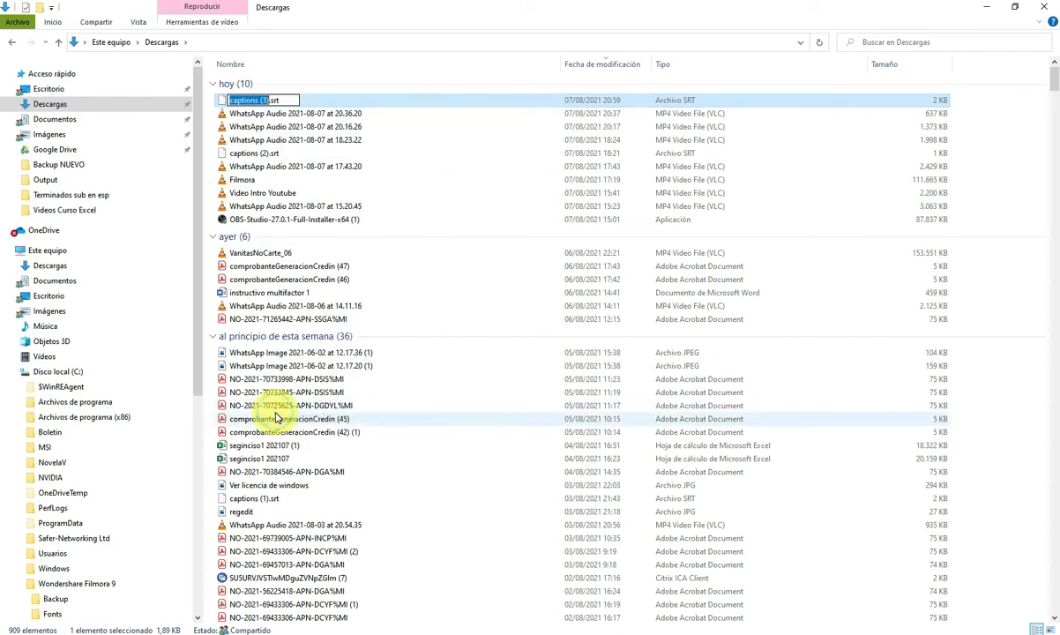
pyautogui.write('Proteger celdas')
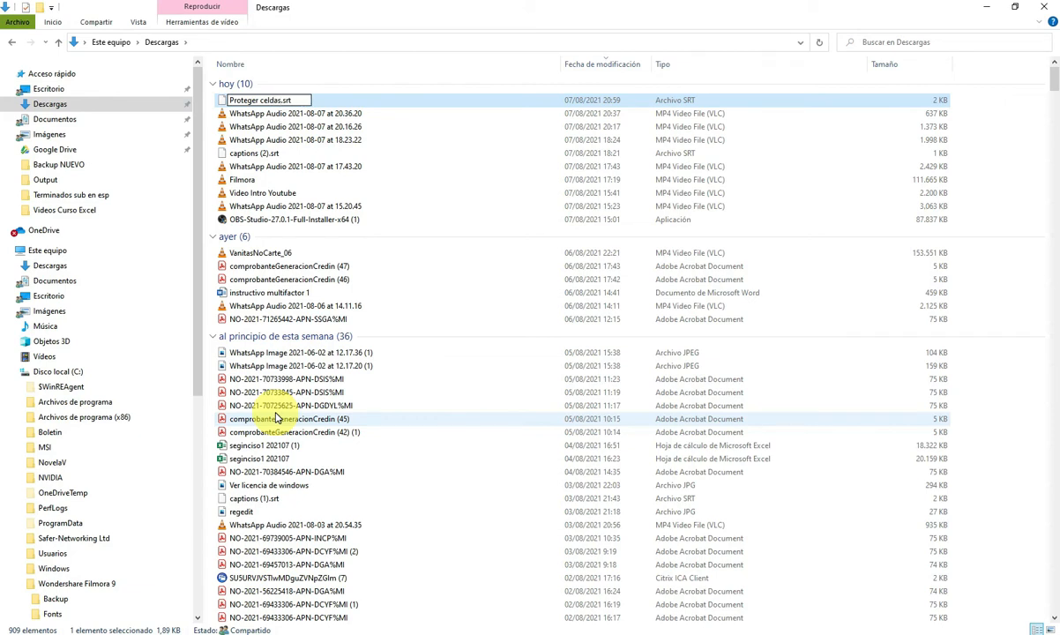
pyautogui.press('Return')
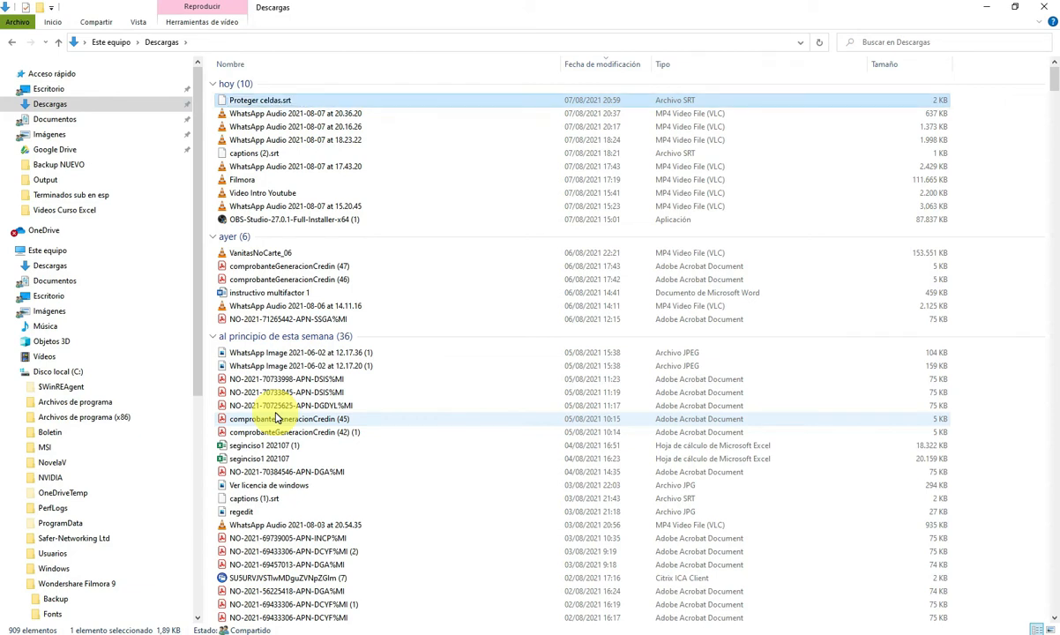
# Step: Open Proteger celdas.srt from the Descargas folder in Word, using Unicode (UTF-8) text encoding
pyautogui.rightClick(273, 105)
pyautogui.click(349, 113)
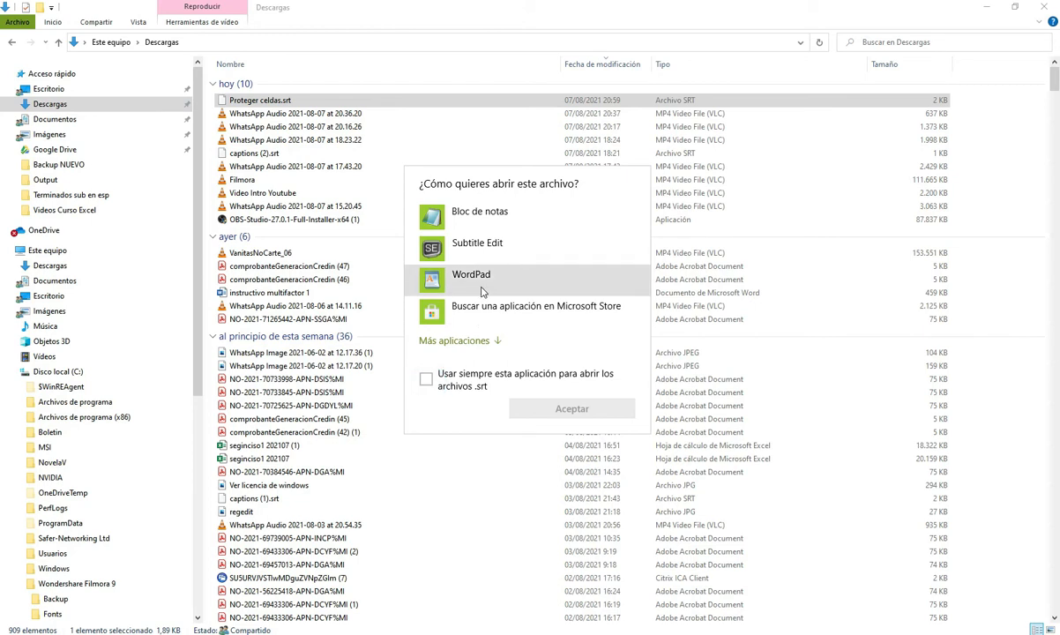
pyautogui.click(470, 344)
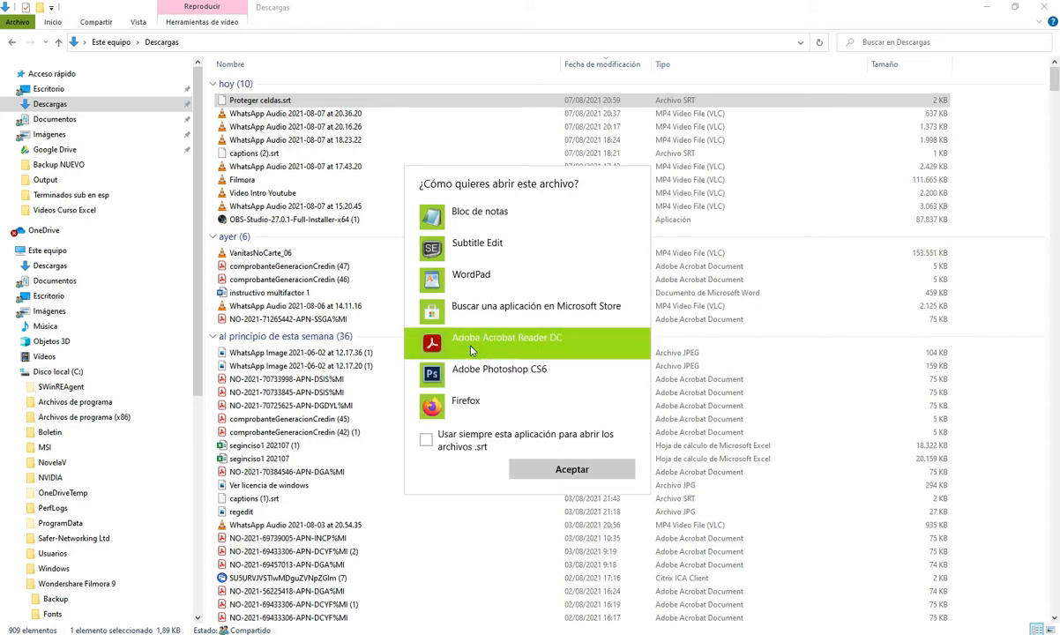
pyautogui.scroll(-5, 476, 327)
pyautogui.click(465, 368)
pyautogui.click(552, 472)
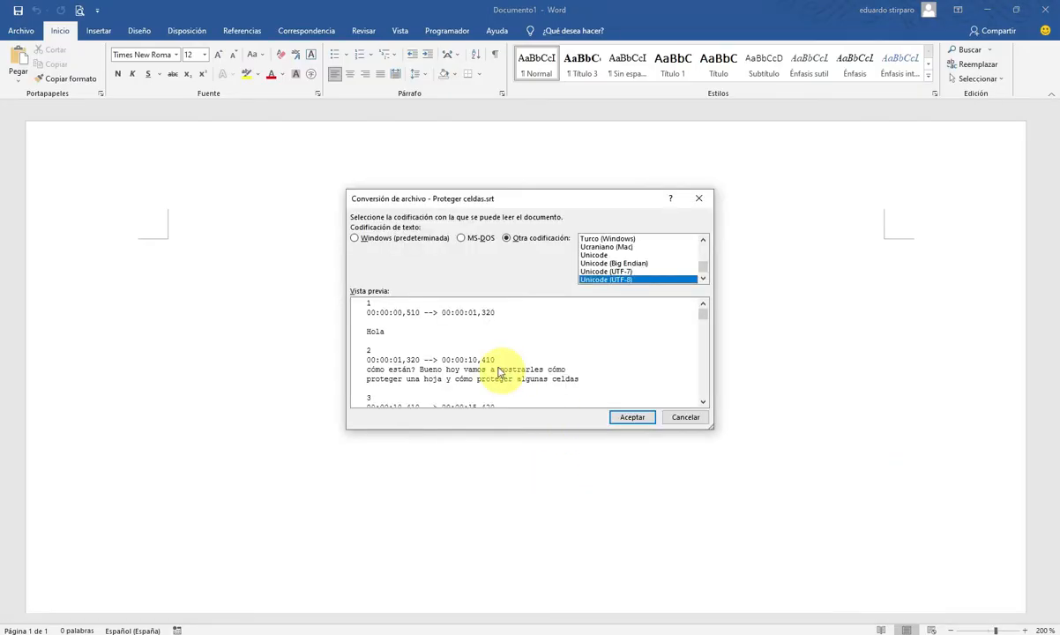
pyautogui.click(618, 417)
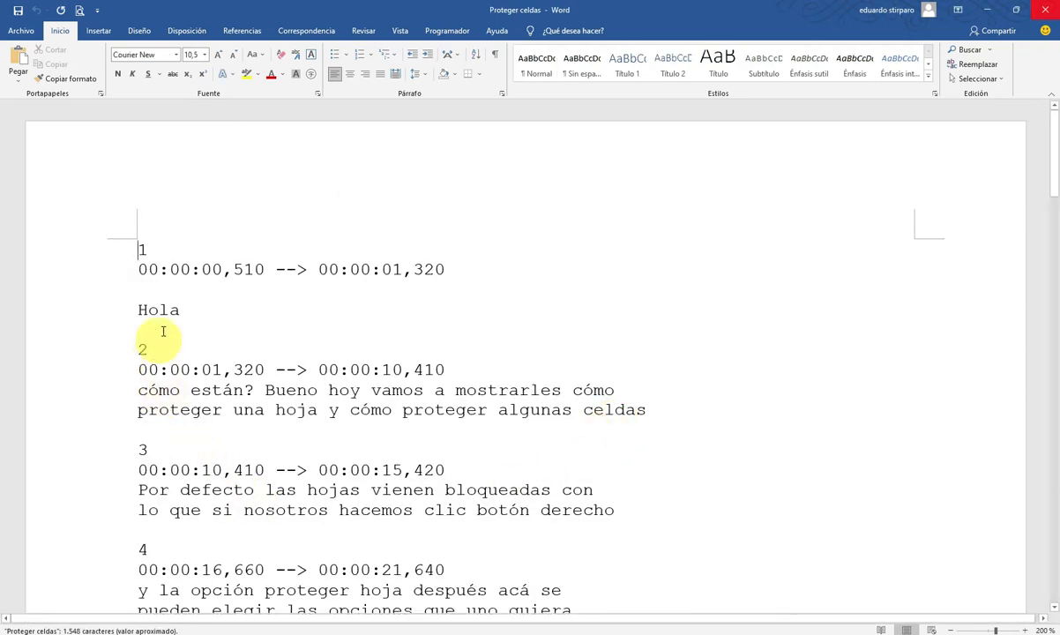
# Step: Change the case of the entire subtitle text to sentence case (Tipo oración)
pyautogui.click(1004, 79)
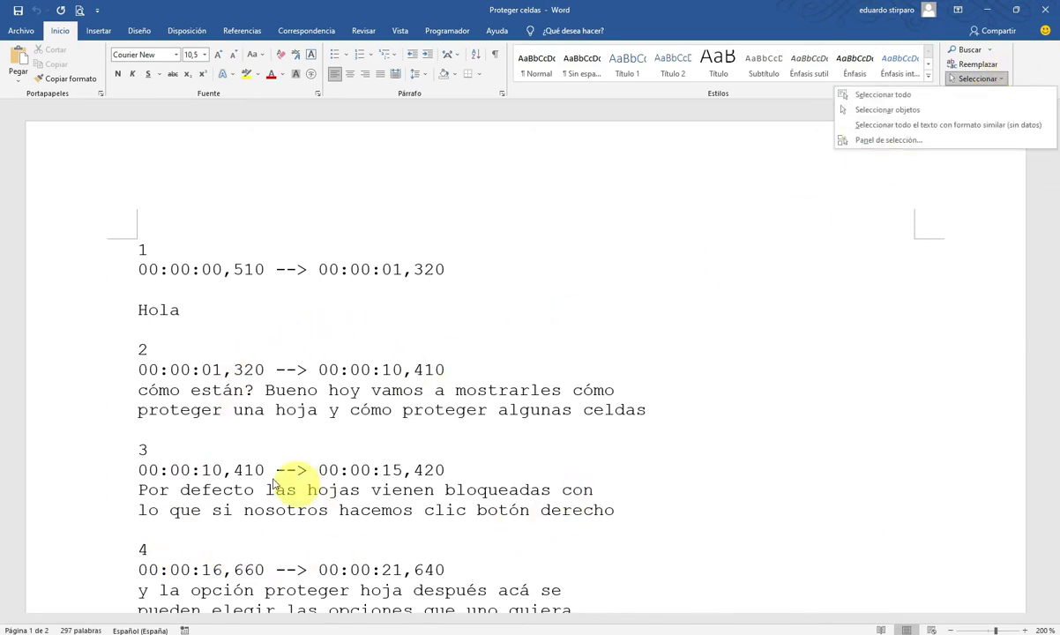
pyautogui.click(893, 97)
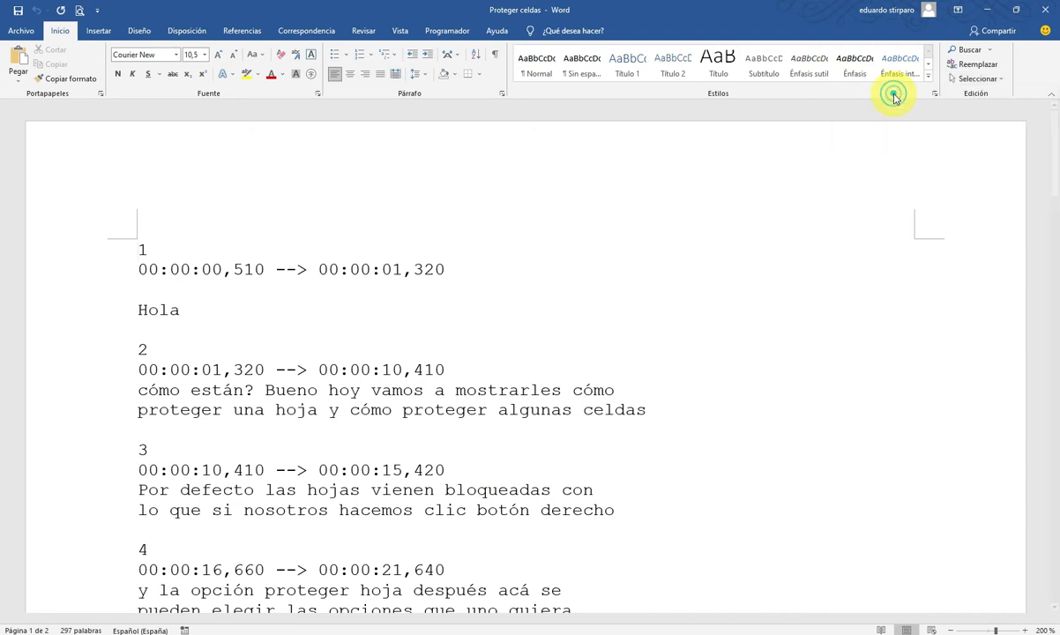
pyautogui.click(262, 55)
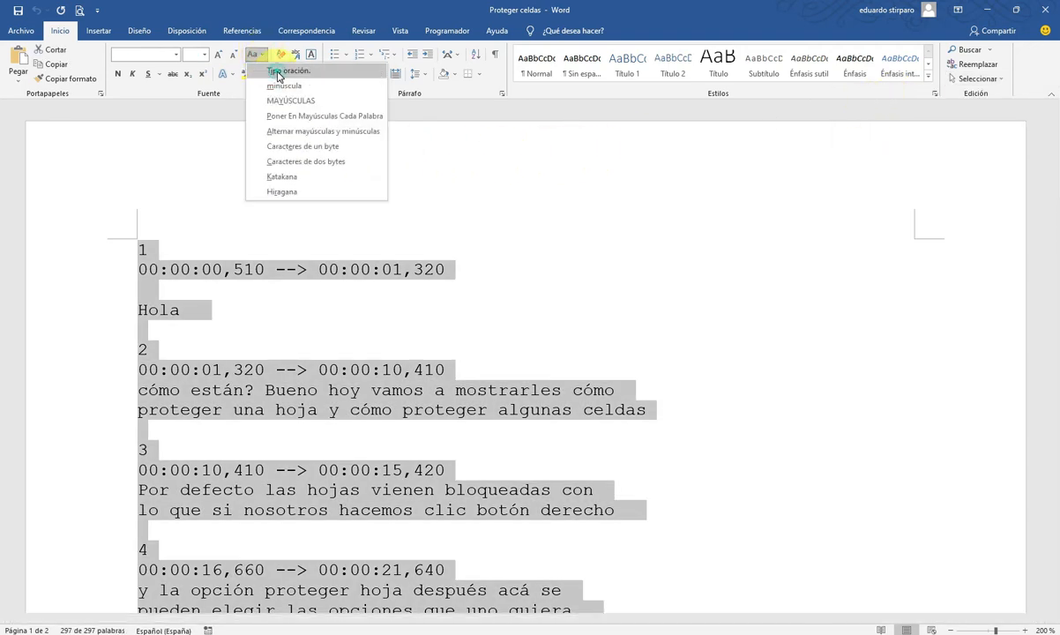
pyautogui.click(279, 72)
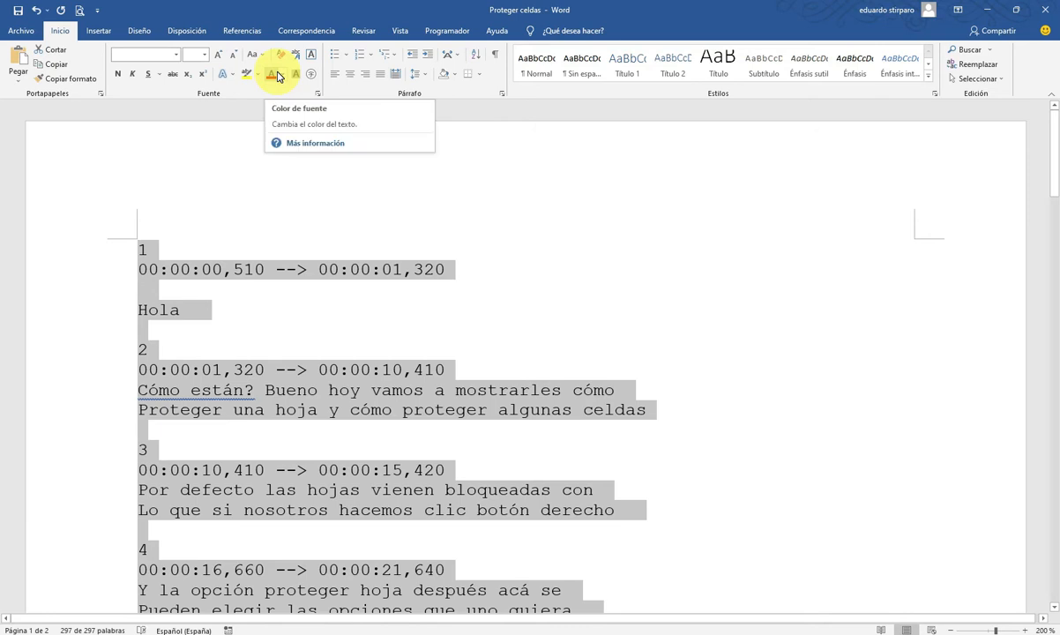
# Step: Save Proteger celdas.srt keeping its plain-text format, and close Word
pyautogui.click(18, 9)
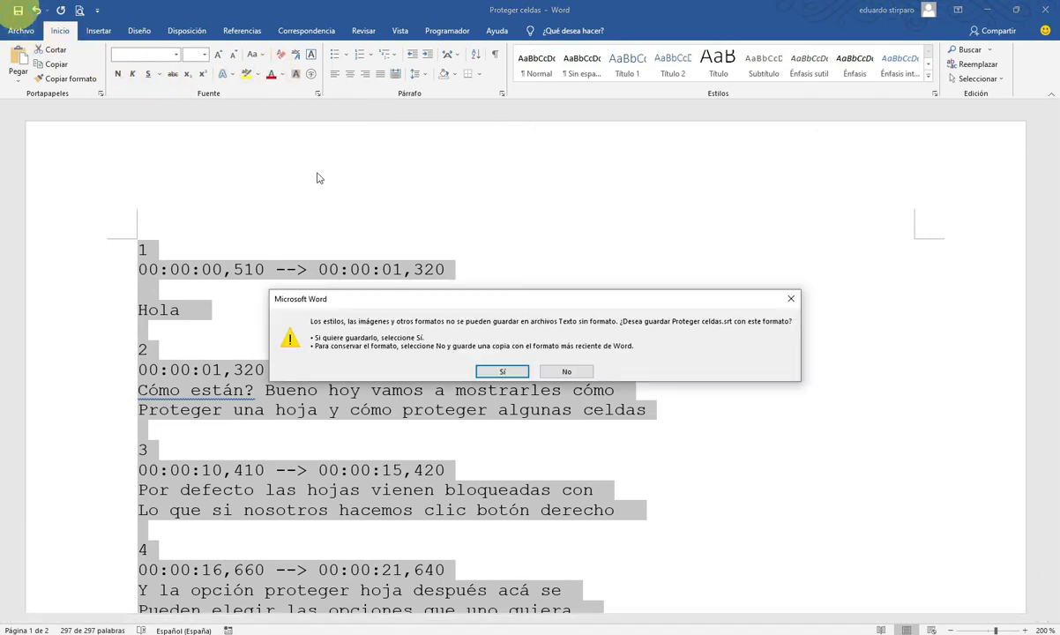
pyautogui.click(500, 372)
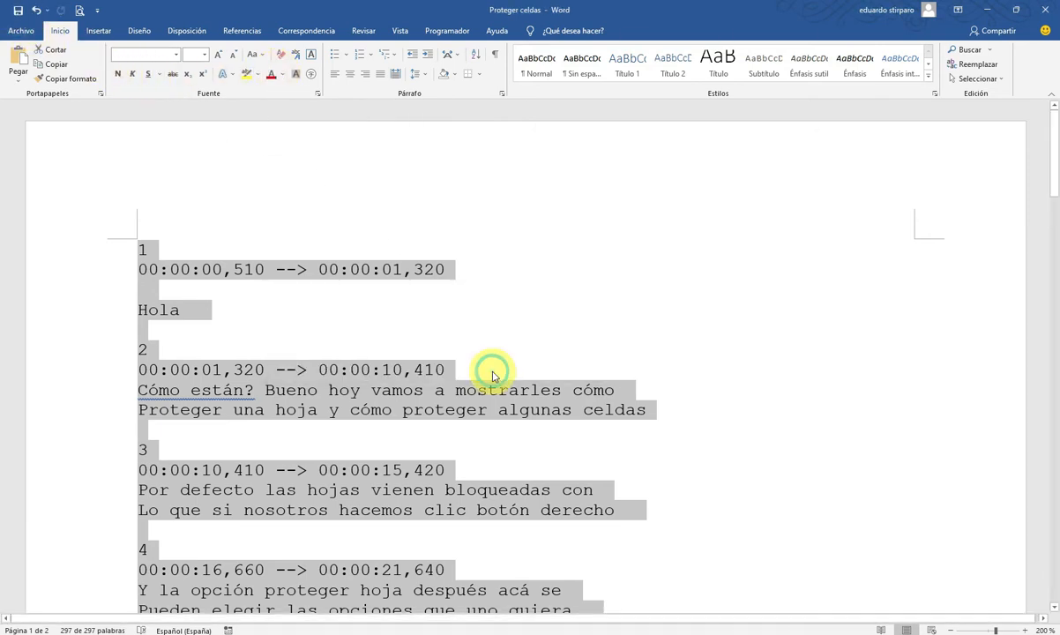
pyautogui.click(1044, 18)
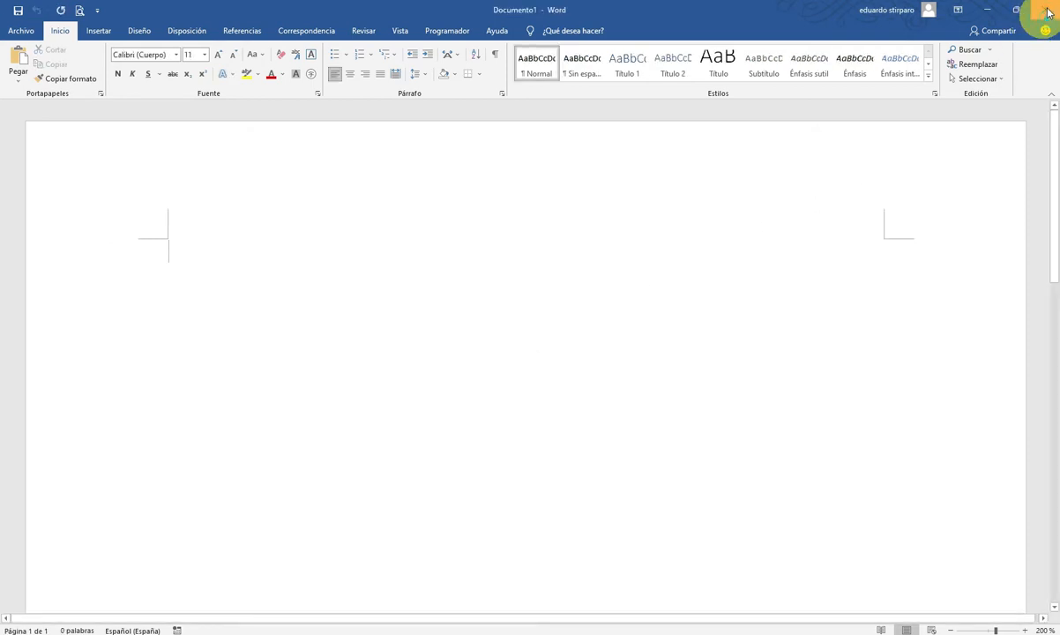
pyautogui.click(1048, 12)
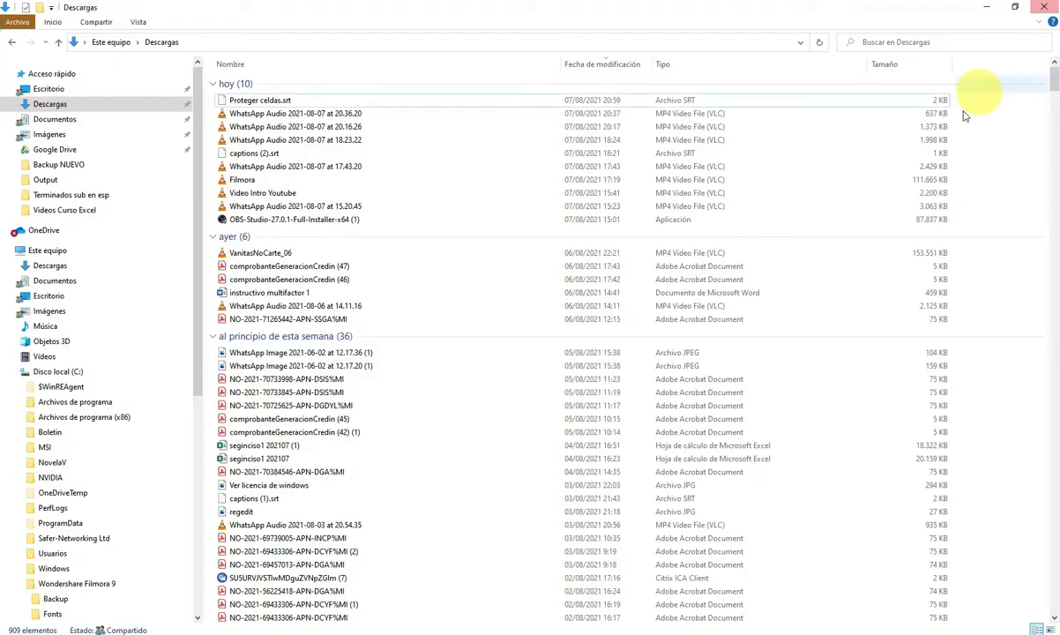
# Step: Copy Proteger celdas.srt from Descargas into the Output folder of Wondershare Filmora 9
pyautogui.rightClick(252, 101)
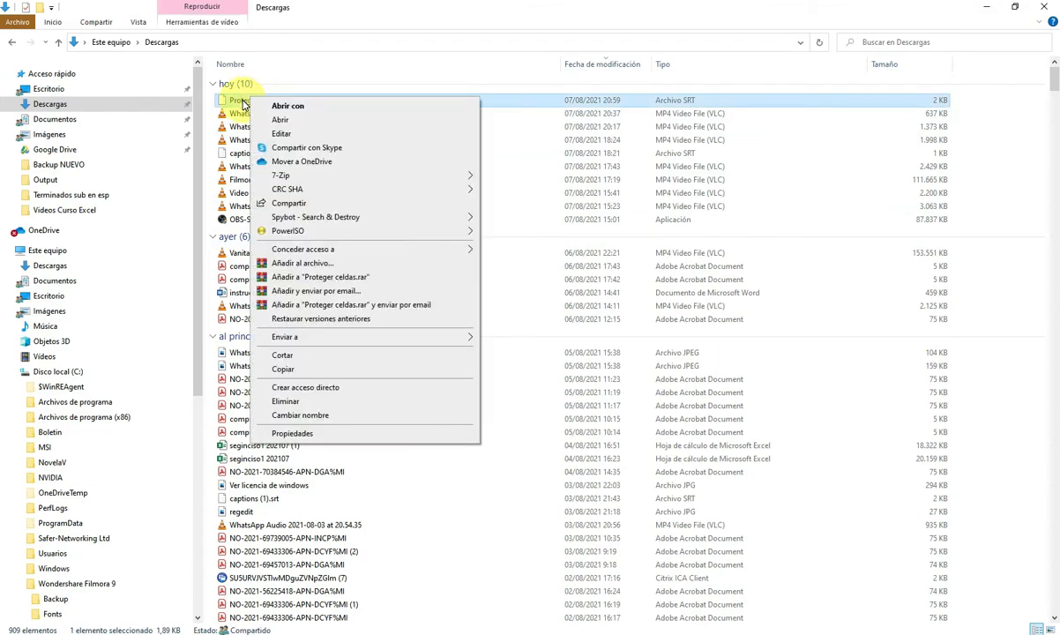
pyautogui.click(283, 369)
pyautogui.scroll(-5, 119, 351)
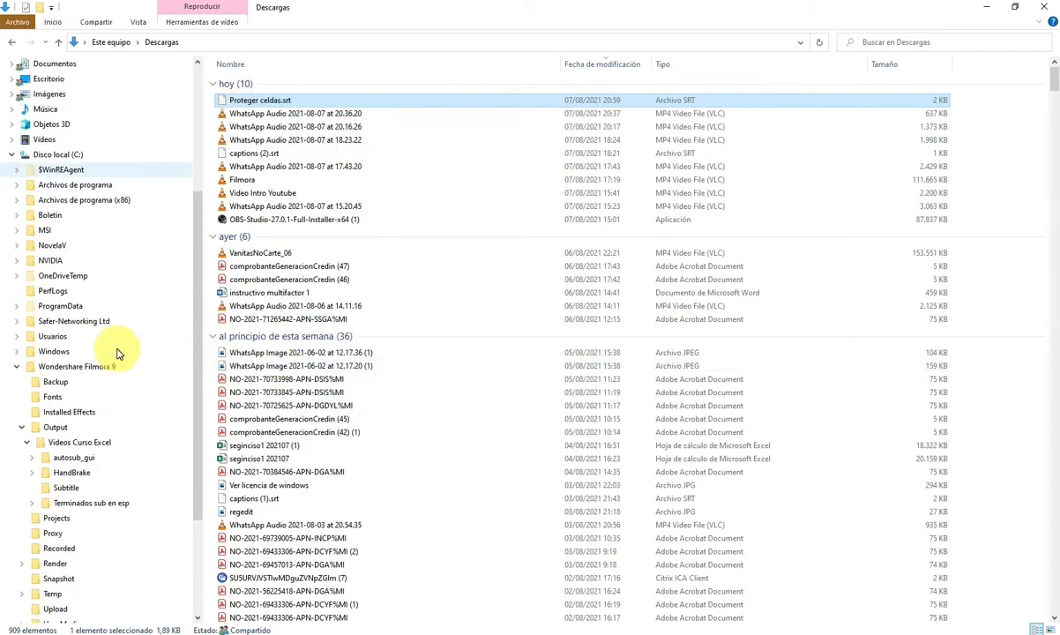
pyautogui.click(53, 429)
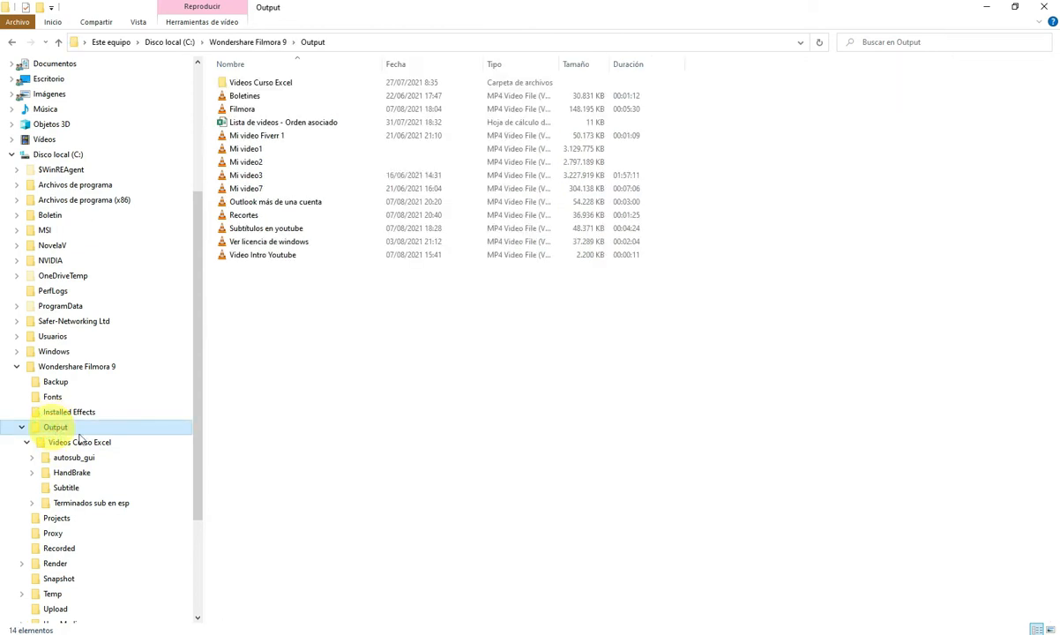
pyautogui.rightClick(280, 370)
pyautogui.click(326, 457)
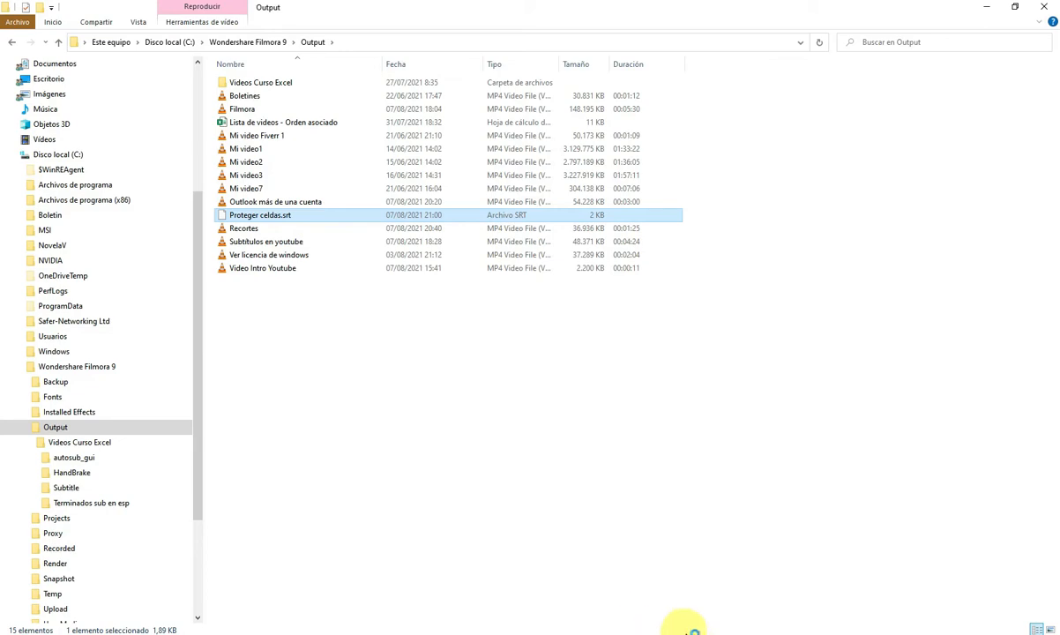
# Step: Close the YouTube Studio browser window and switch to Subtitle Edit
pyautogui.click(367, 628)
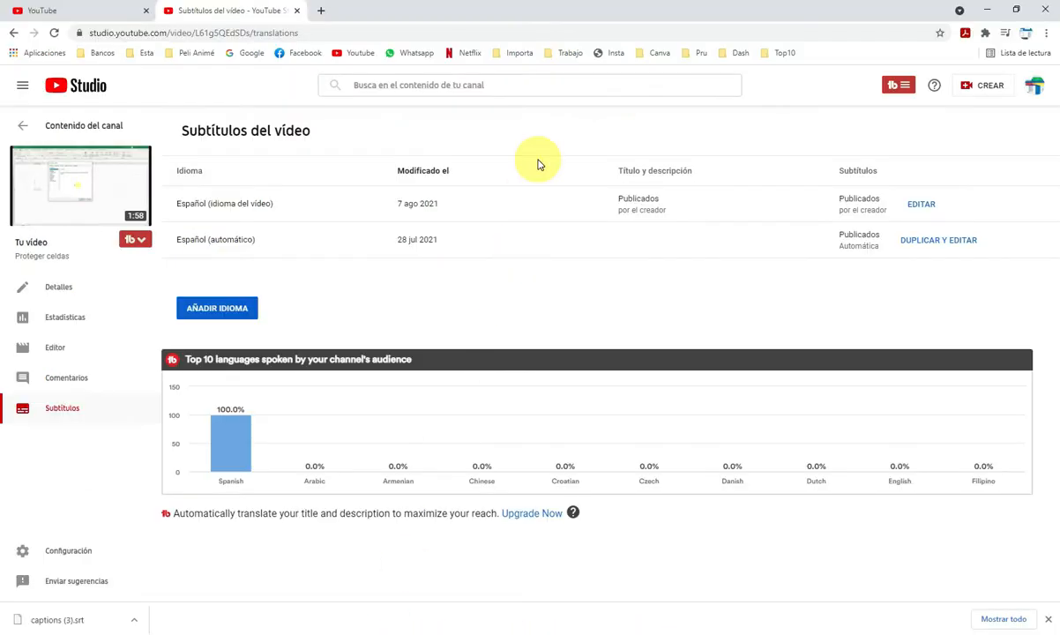
pyautogui.click(1048, 16)
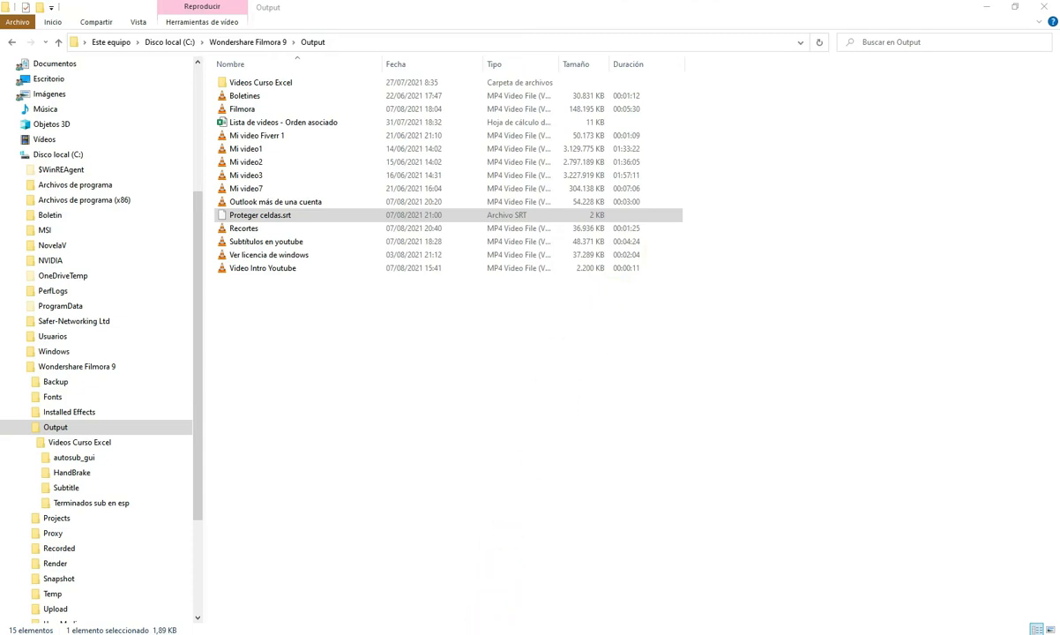
pyautogui.click(434, 631)
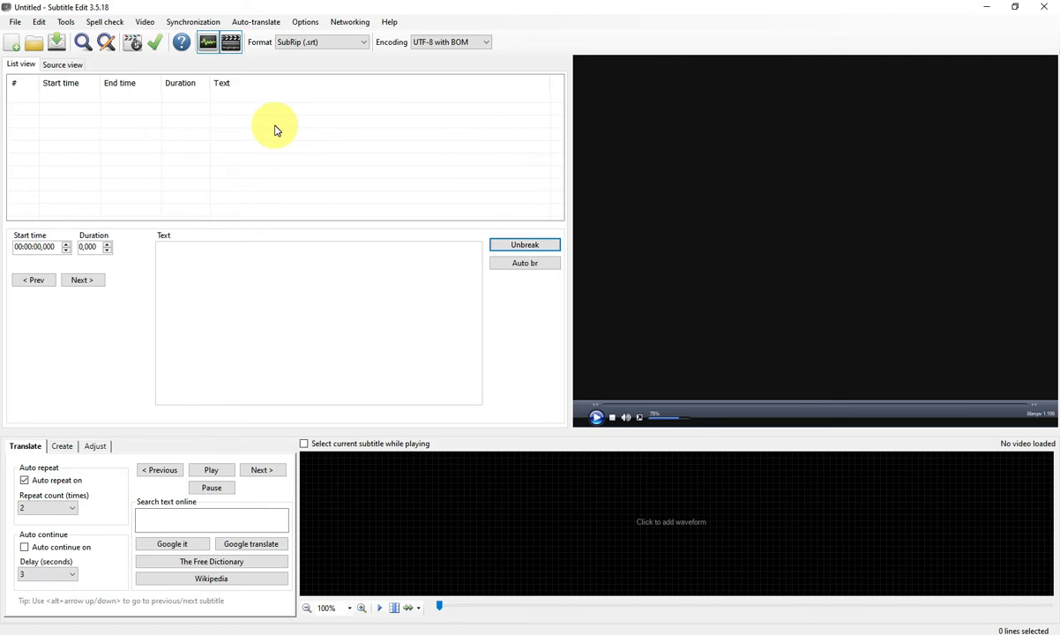
# Step: Open the subtitle file Proteger celdas.srt from the Wondershare Filmora 9 Output folder
pyautogui.click(16, 22)
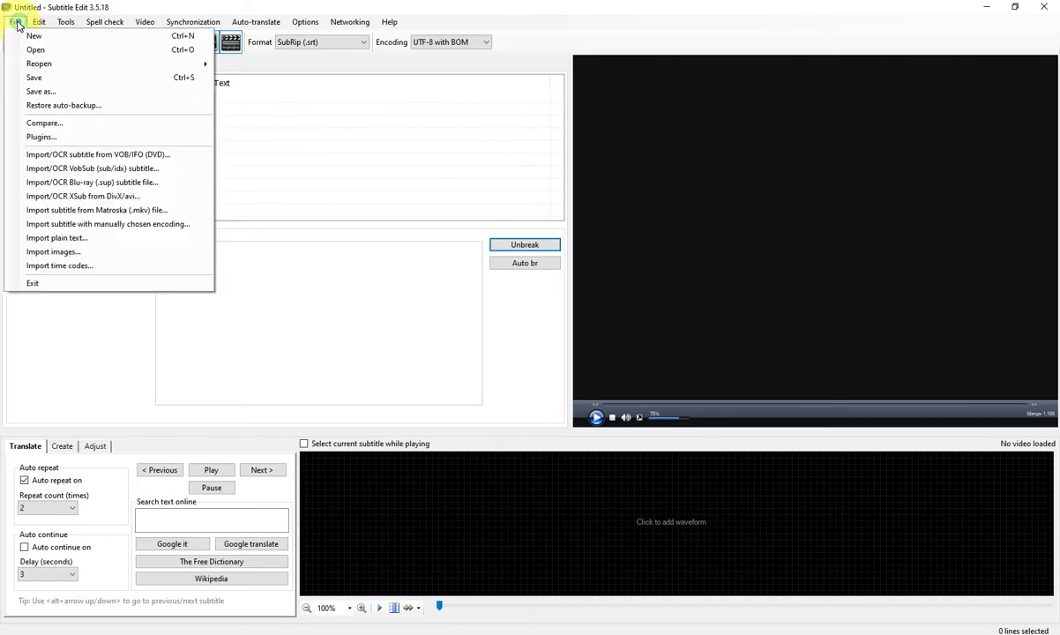
pyautogui.click(35, 50)
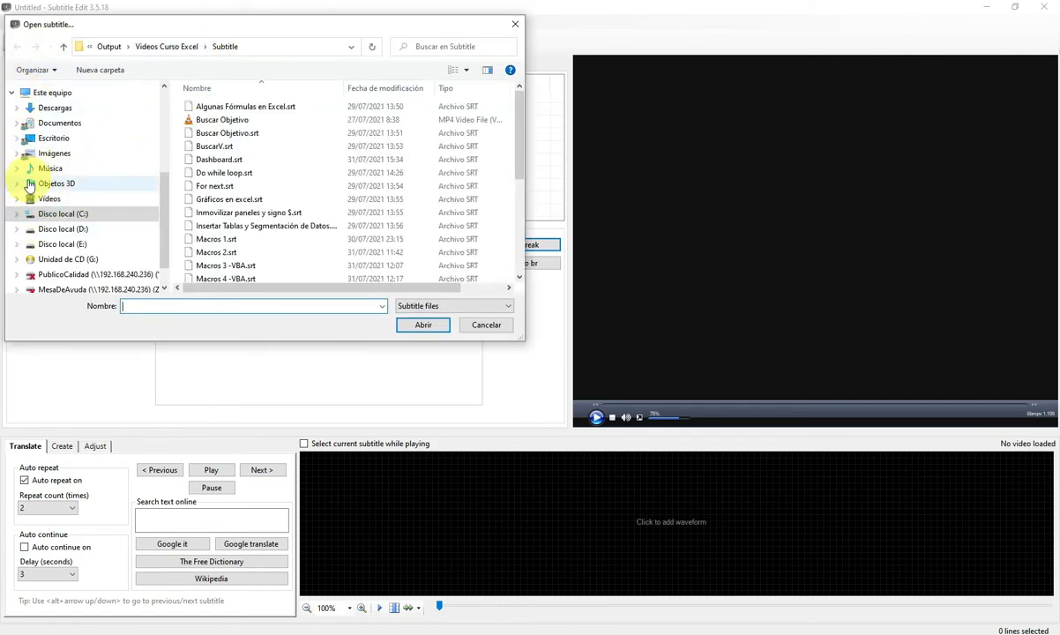
pyautogui.click(99, 47)
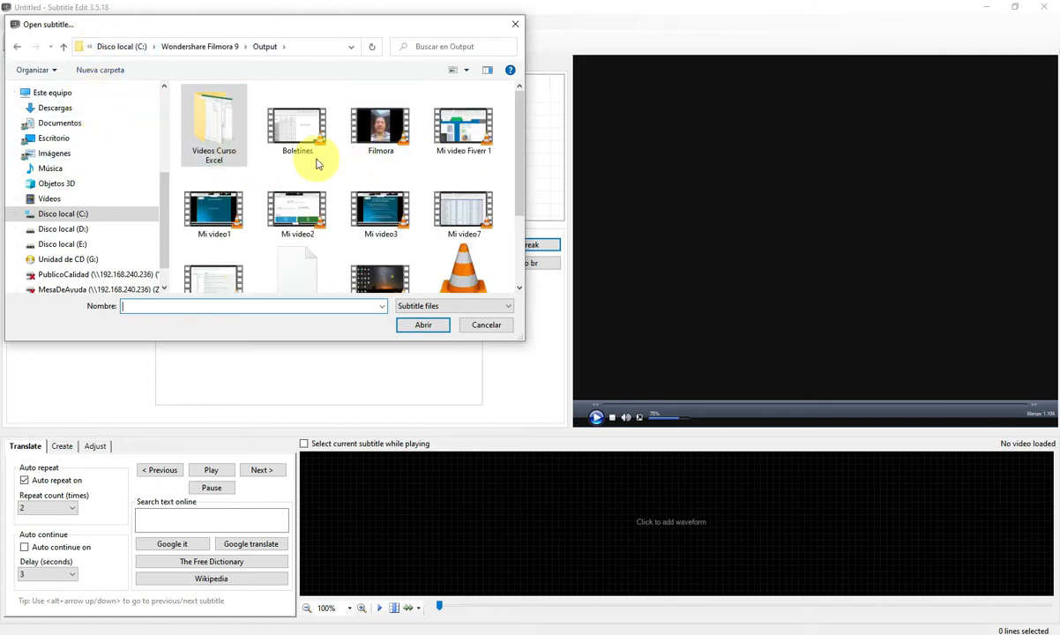
pyautogui.scroll(-1, 318, 163)
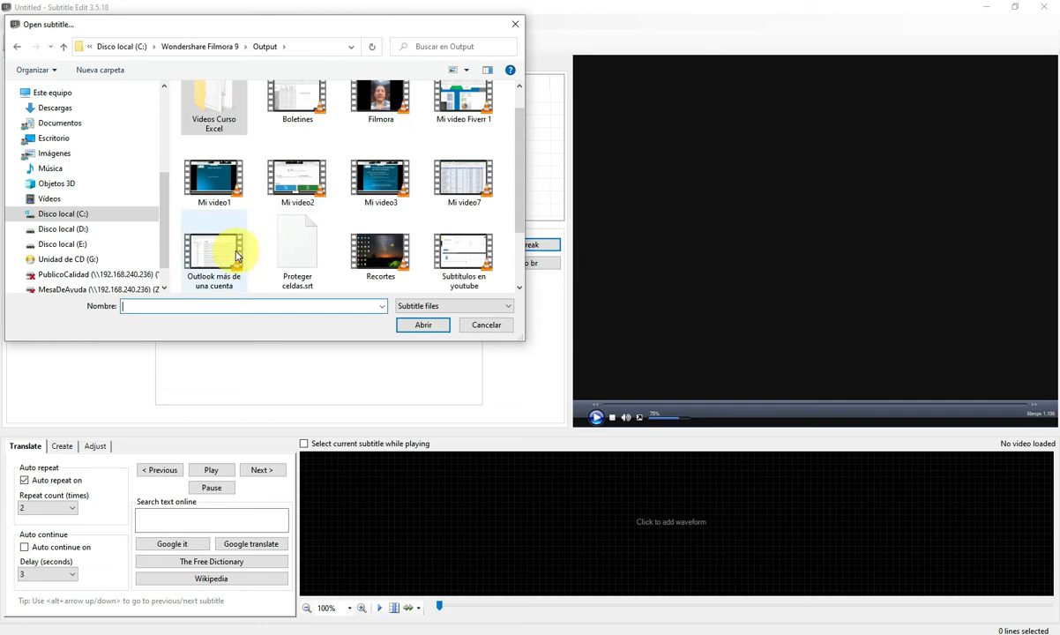
pyautogui.scroll(-1, 374, 219)
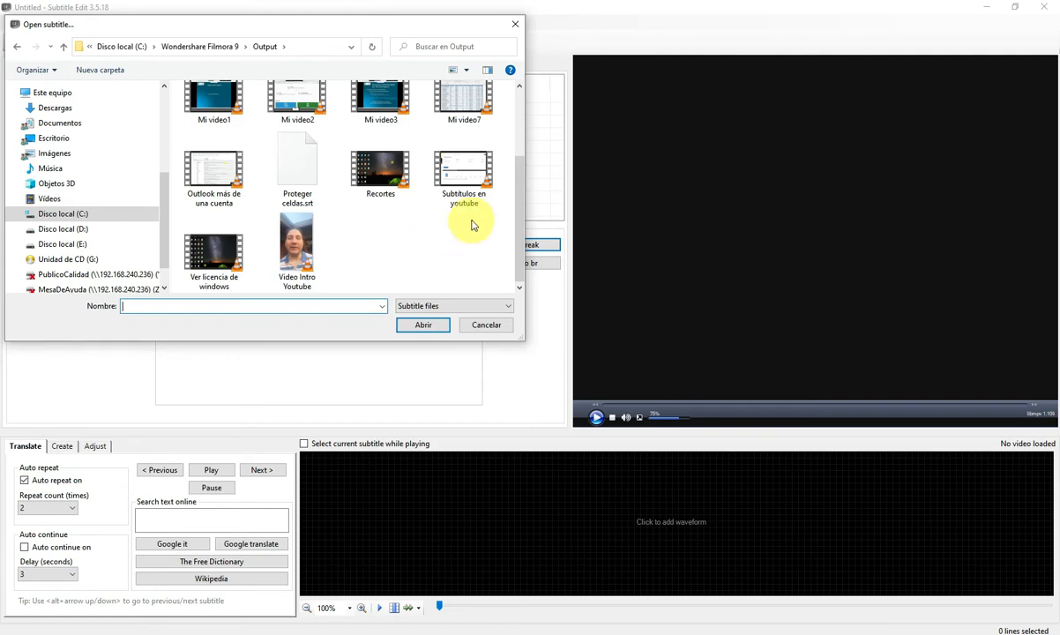
pyautogui.scroll(2, 460, 222)
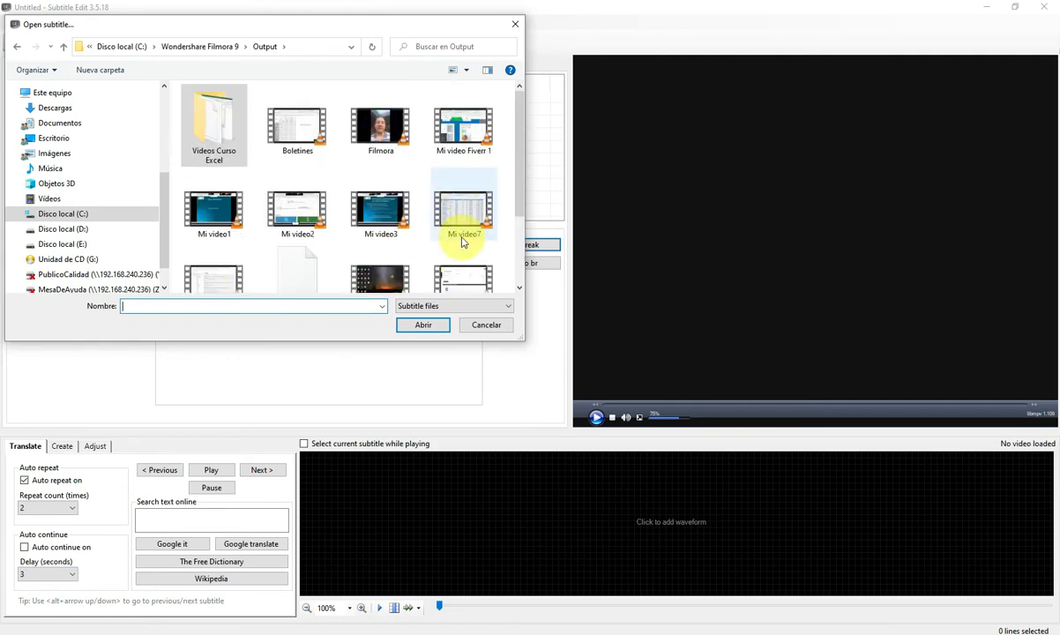
pyautogui.scroll(-2, 464, 238)
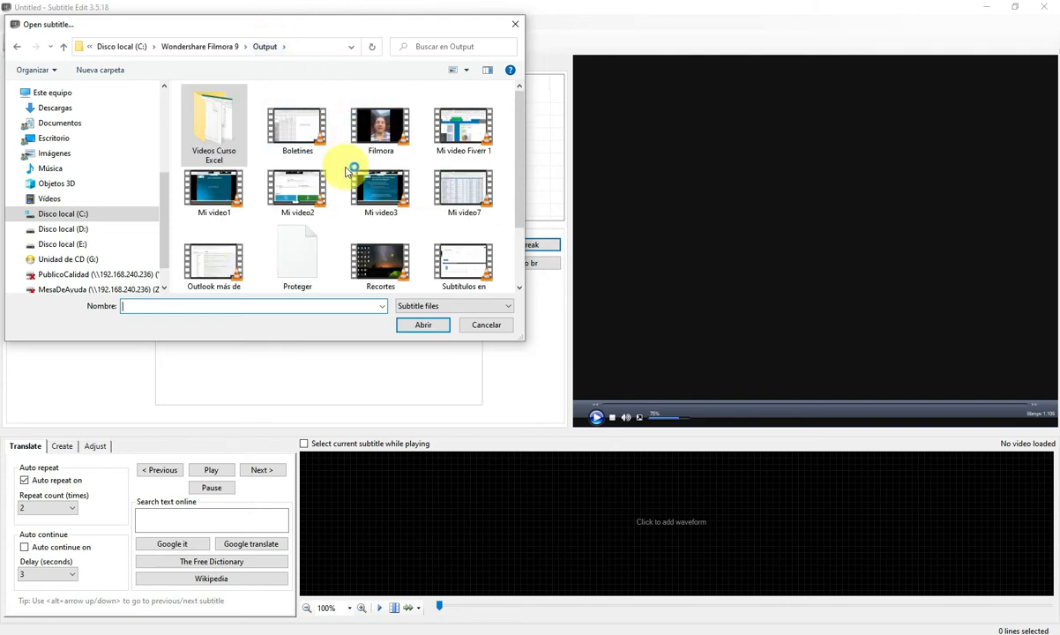
pyautogui.scroll(-2, 349, 169)
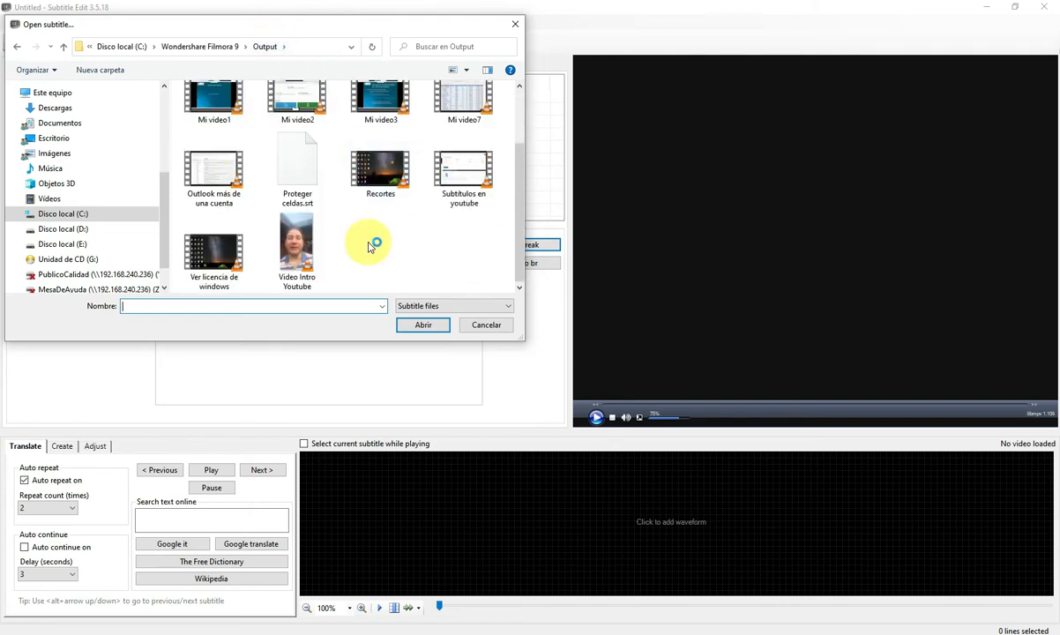
pyautogui.click(289, 154)
pyautogui.click(423, 328)
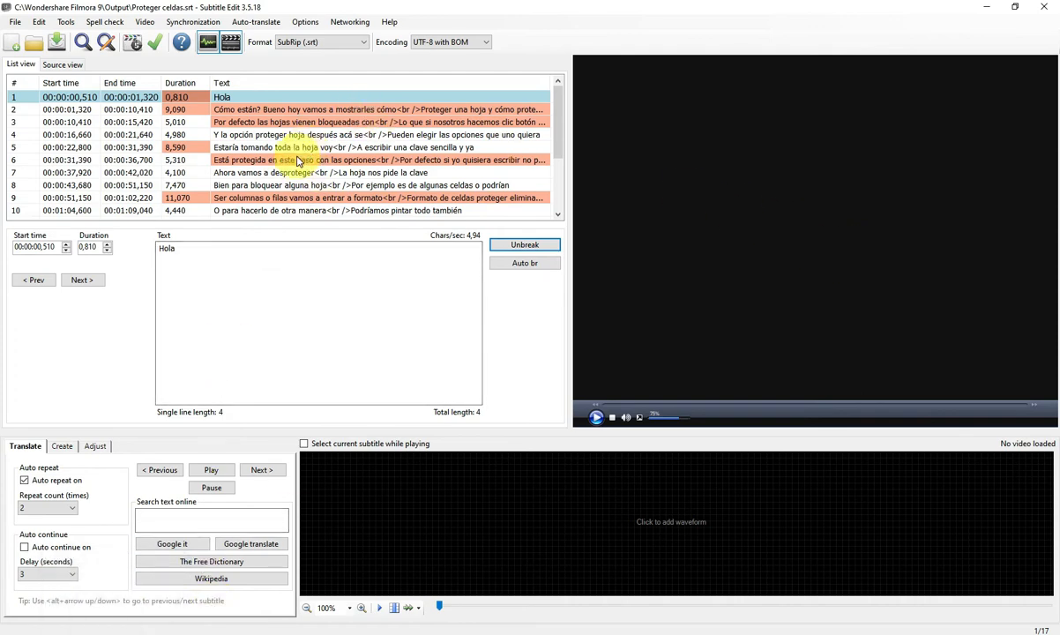
# Step: Copy the Proteger Celdas video from the Terminados sub en esp folder into the Wondershare Filmora 9 Output folder
pyautogui.click(131, 633)
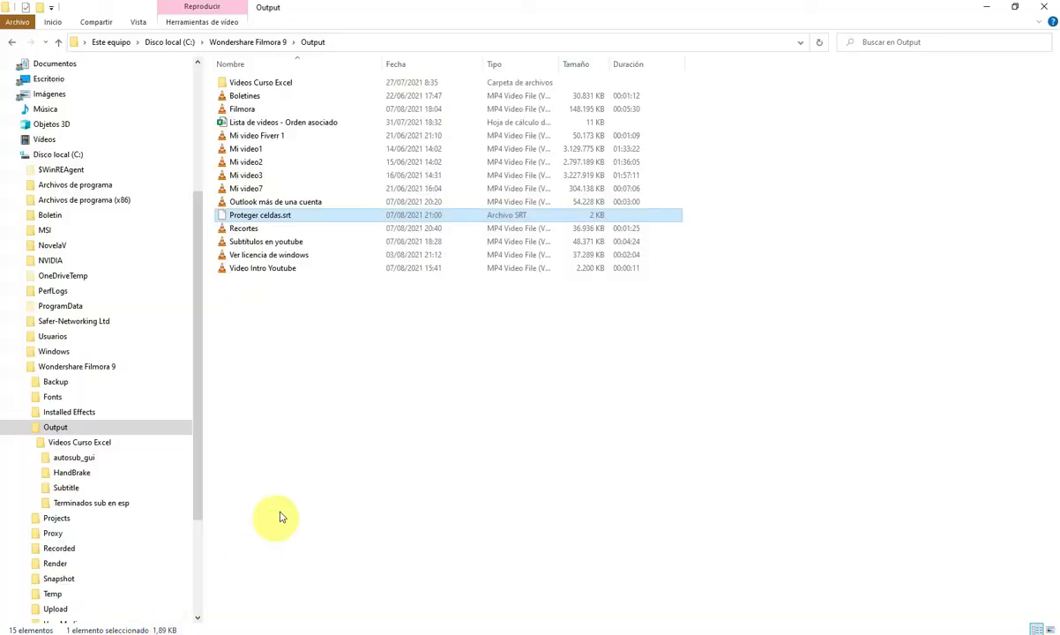
pyautogui.click(72, 442)
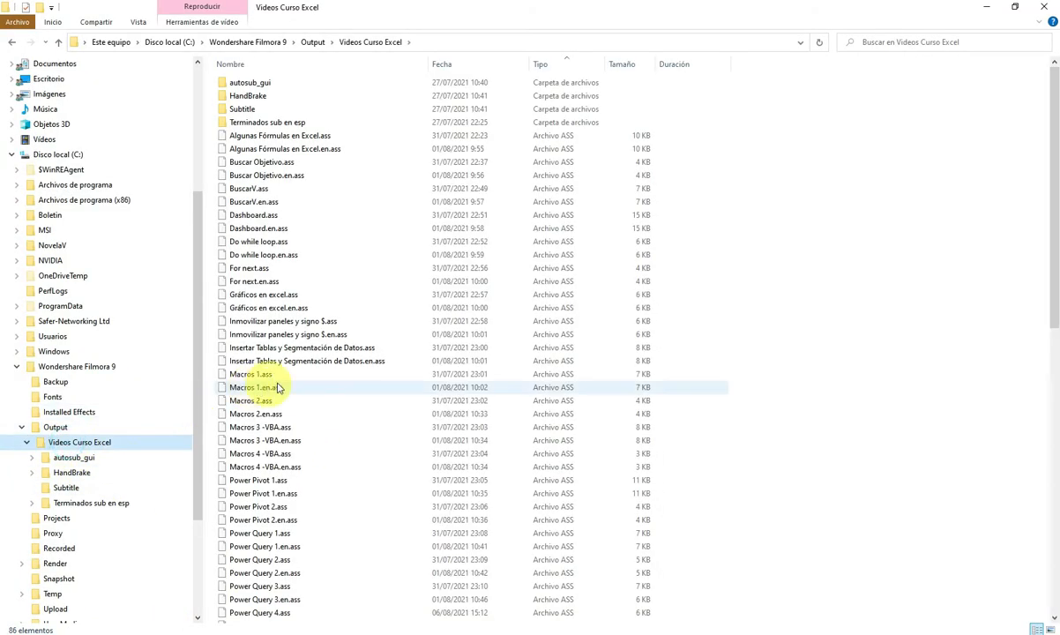
pyautogui.click(74, 504)
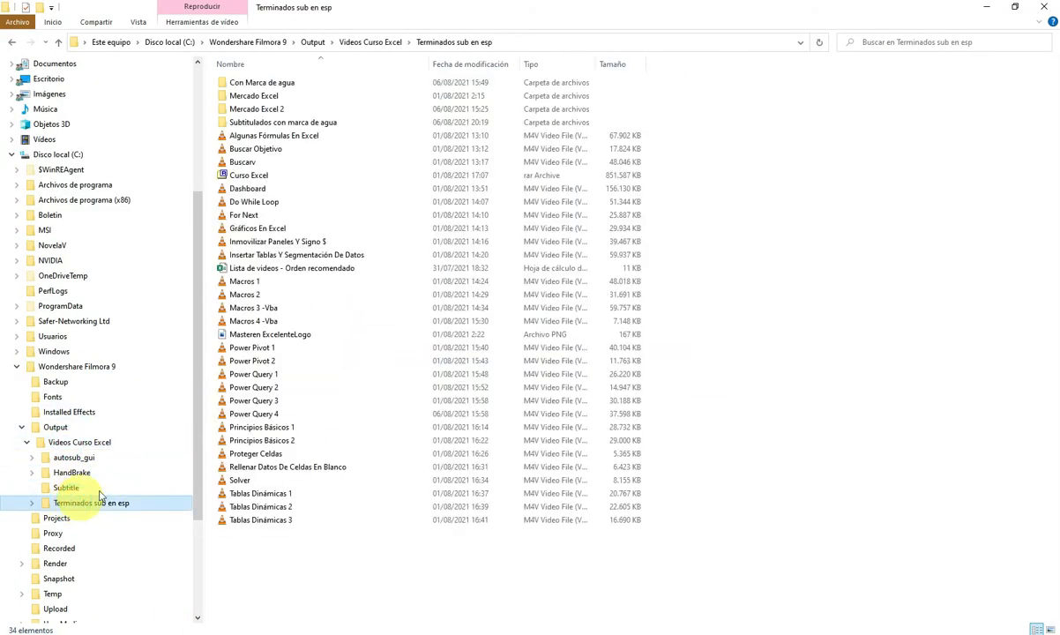
pyautogui.click(274, 453)
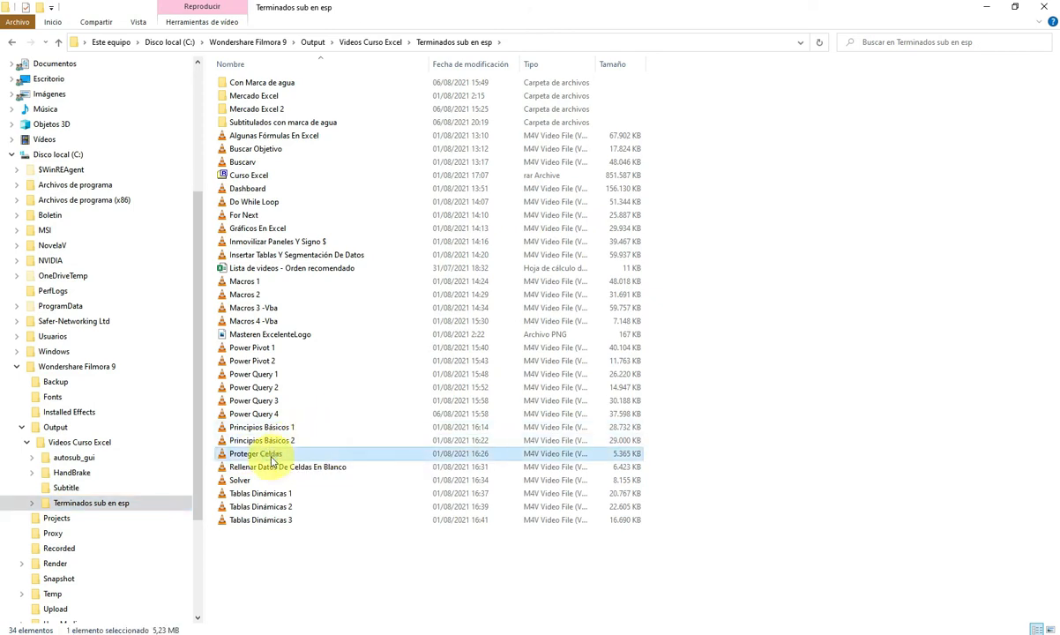
pyautogui.rightClick(274, 454)
pyautogui.click(304, 381)
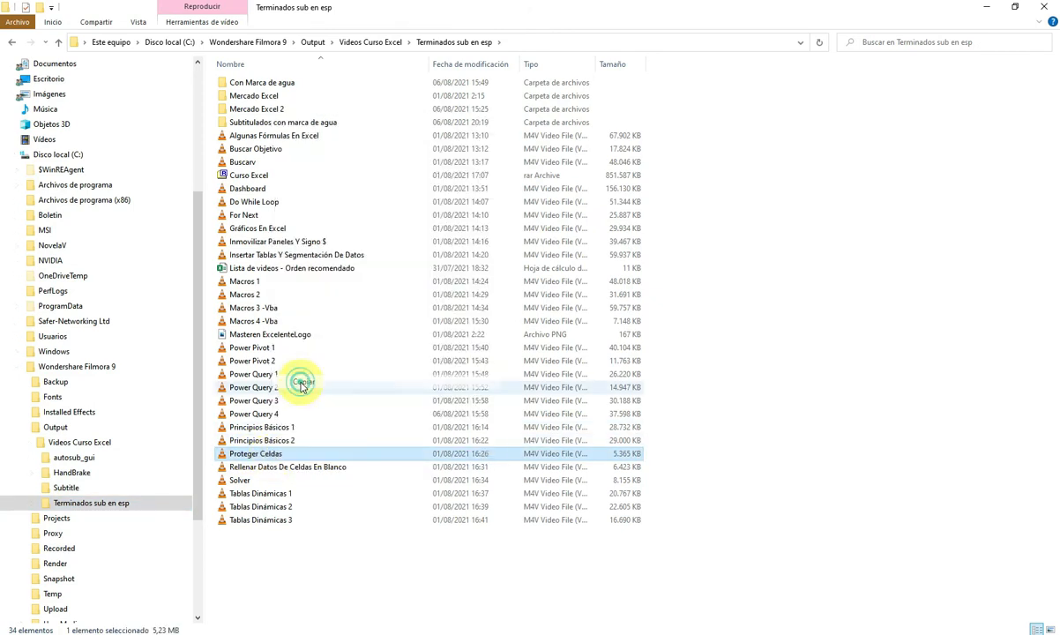
pyautogui.click(54, 427)
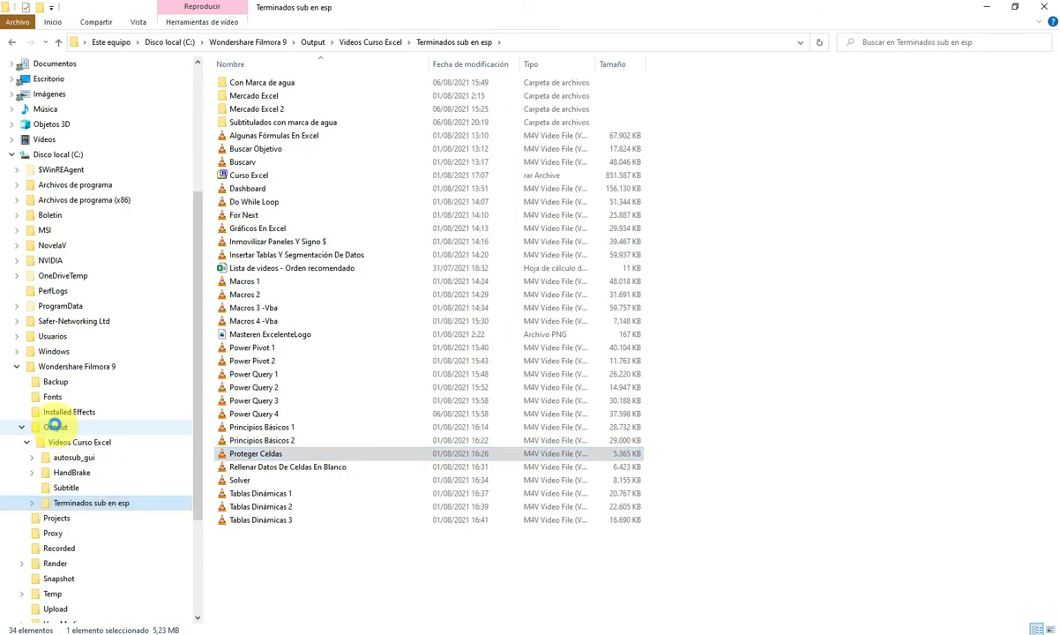
pyautogui.rightClick(54, 428)
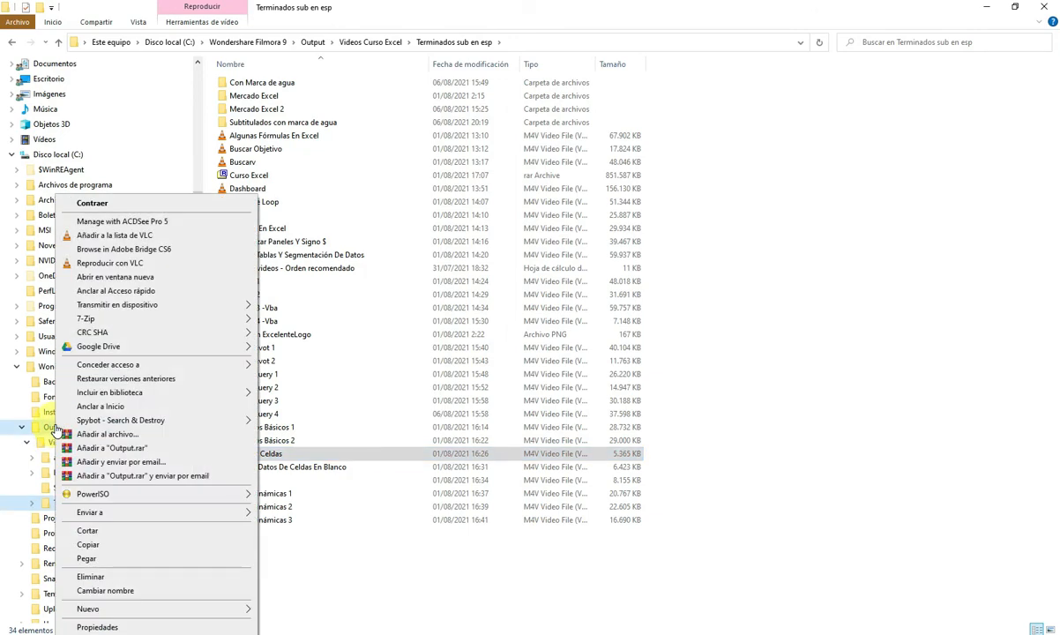
pyautogui.click(83, 554)
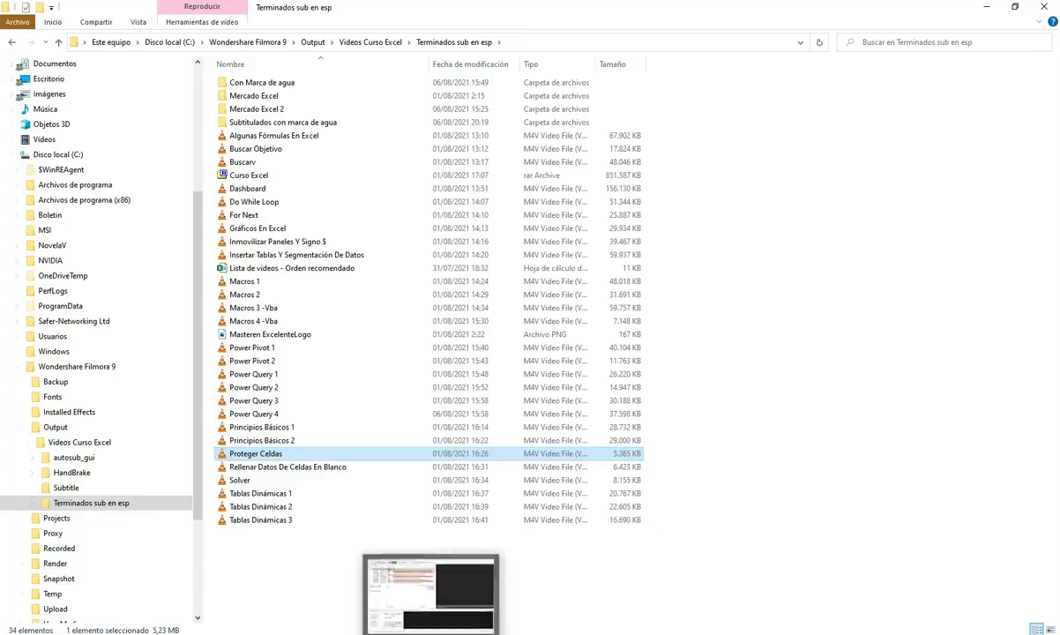
# Step: Switch to Subtitle Edit and reopen Proteger celdas.srt from the Output folder to load it together with its video
pyautogui.click(430, 633)
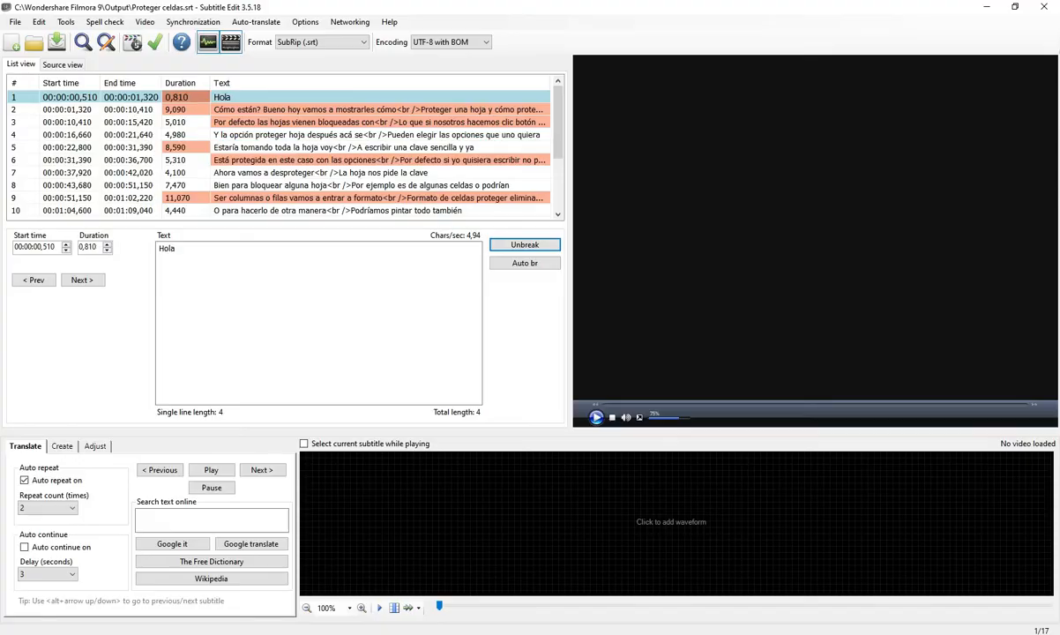
pyautogui.click(17, 22)
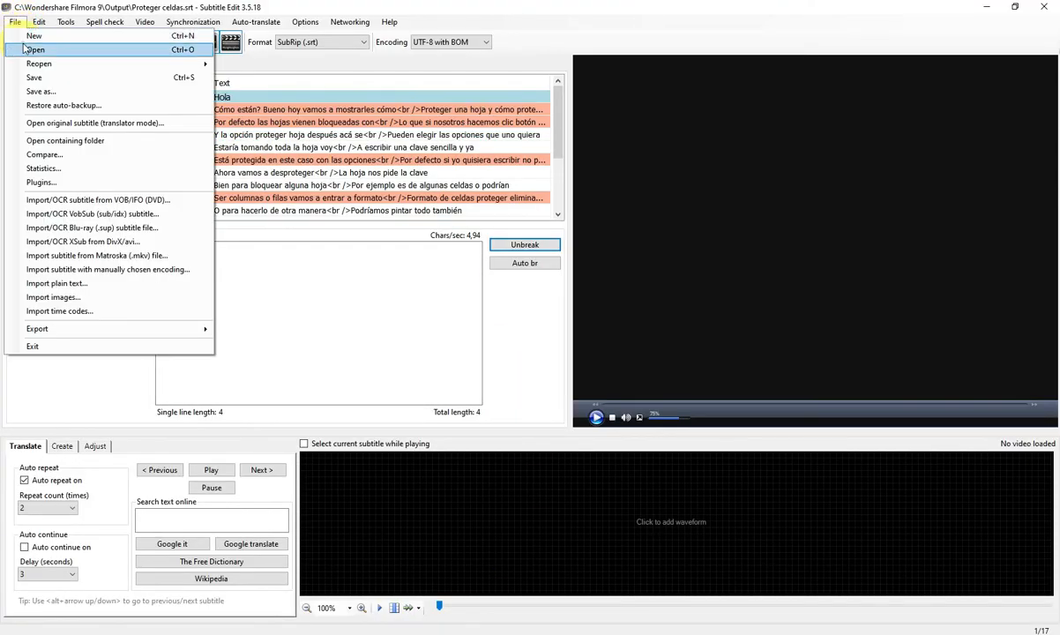
pyautogui.click(35, 50)
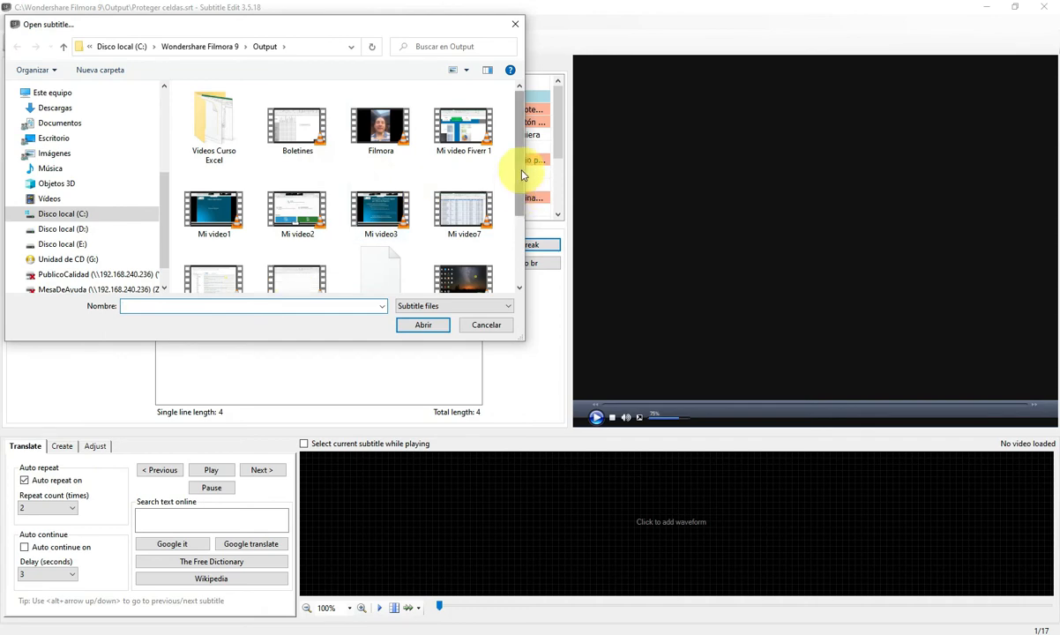
pyautogui.moveTo(521, 174); pyautogui.dragTo(512, 225)
pyautogui.click(380, 185)
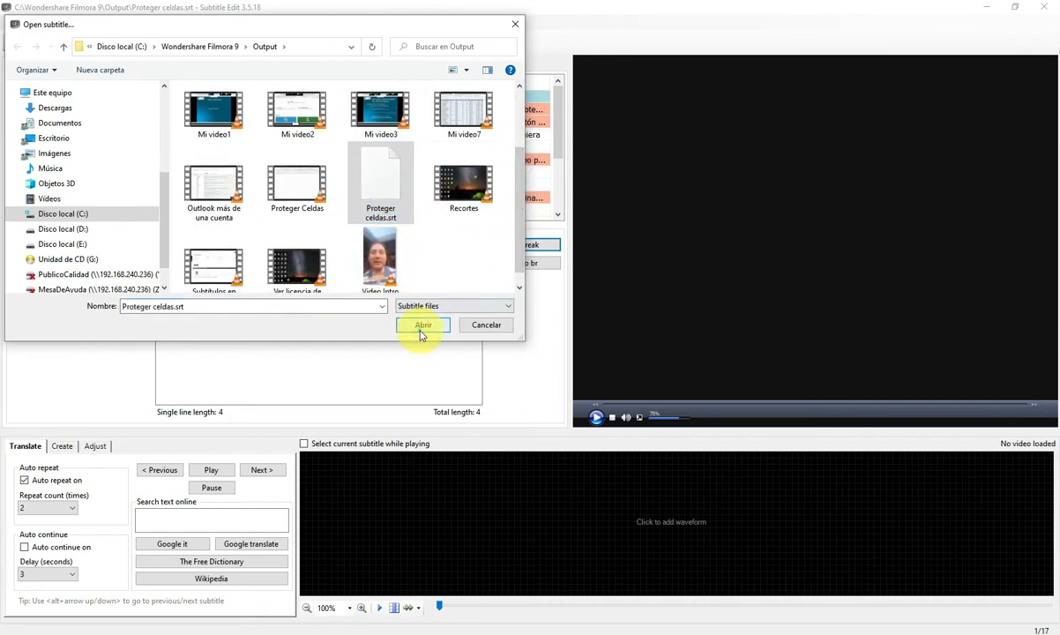
pyautogui.click(422, 326)
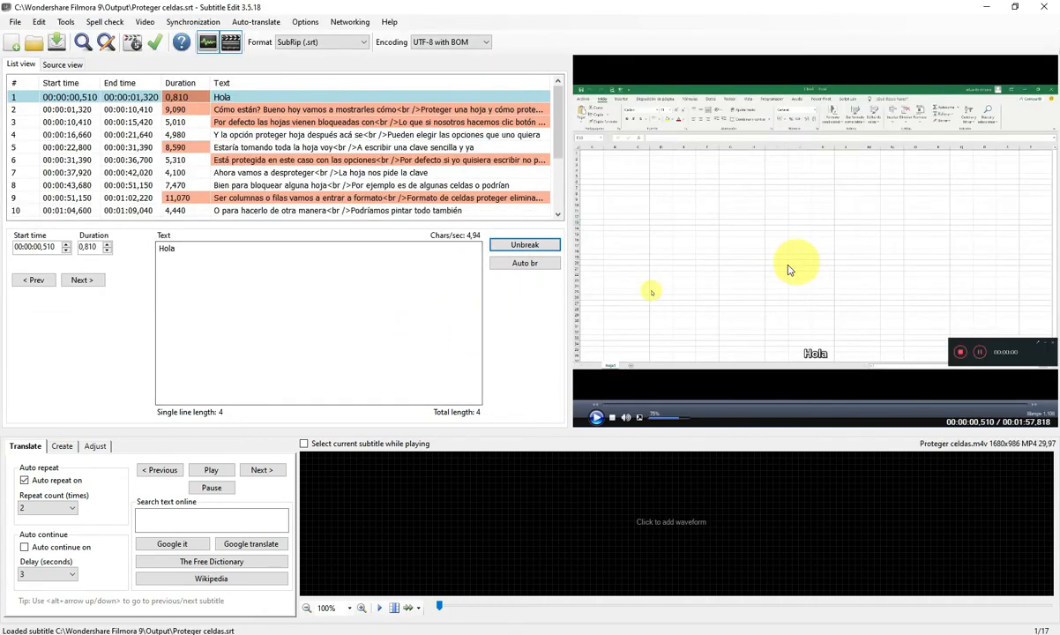
# Step: Preview subtitle line 4 on the video and convert the subtitle format to Advanced Sub Station Alpha (.ass)
pyautogui.click(275, 138)
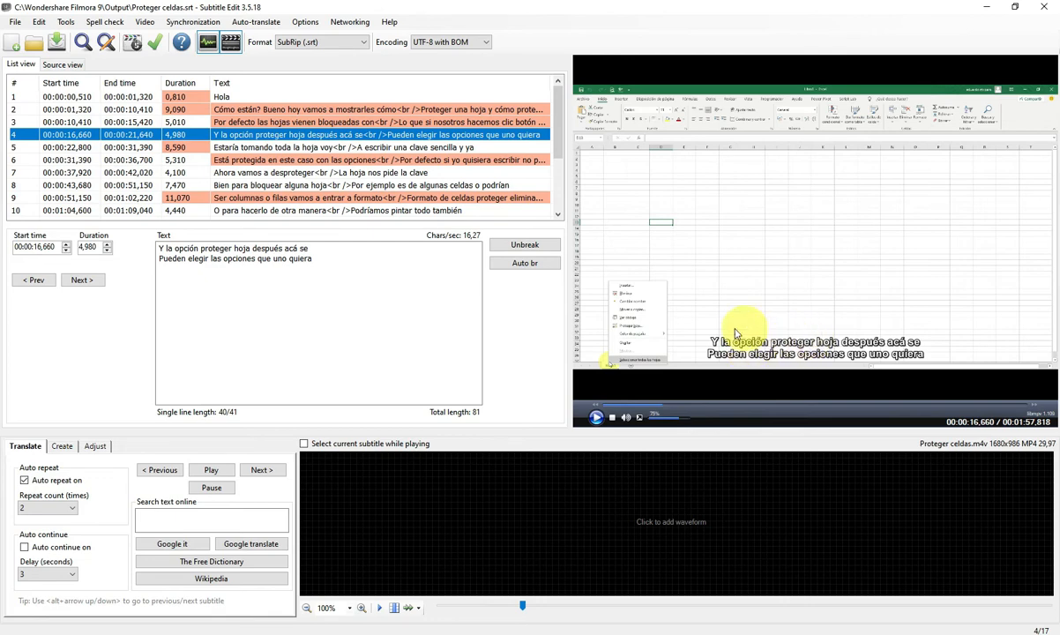
pyautogui.click(364, 45)
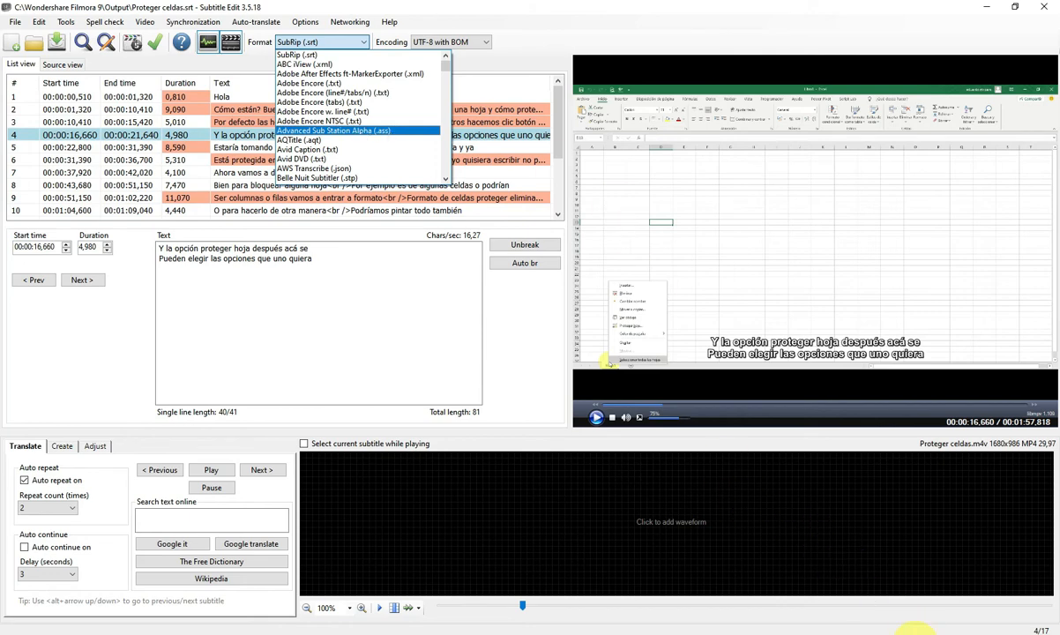
pyautogui.click(351, 130)
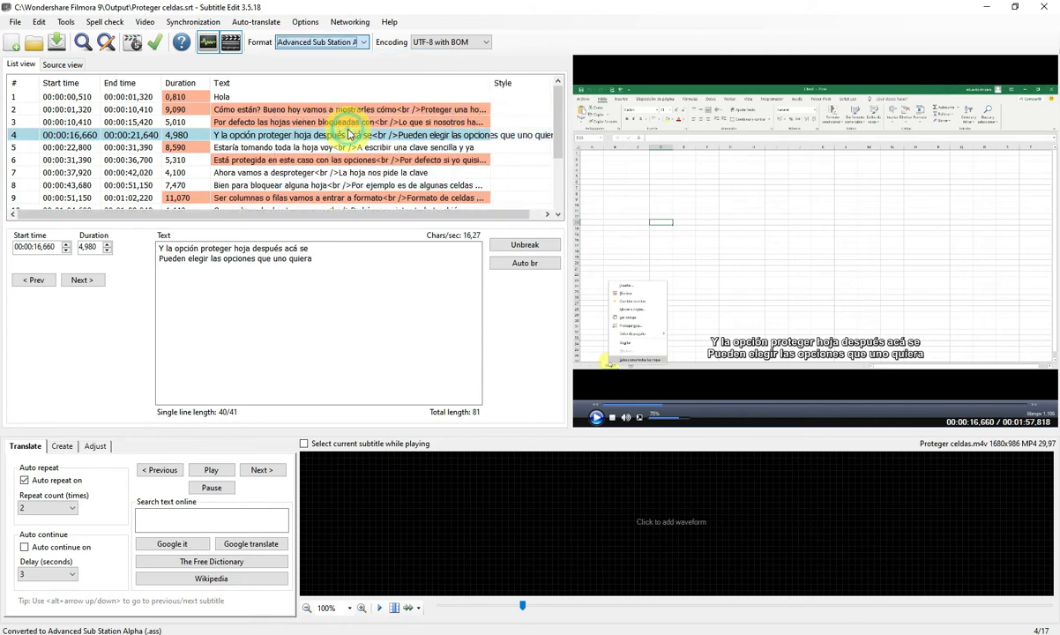
# Step: In the Advanced Sub Station Alpha styles, set the Default style's primary color to yellow with blue 0 and alpha 251
pyautogui.click(501, 99)
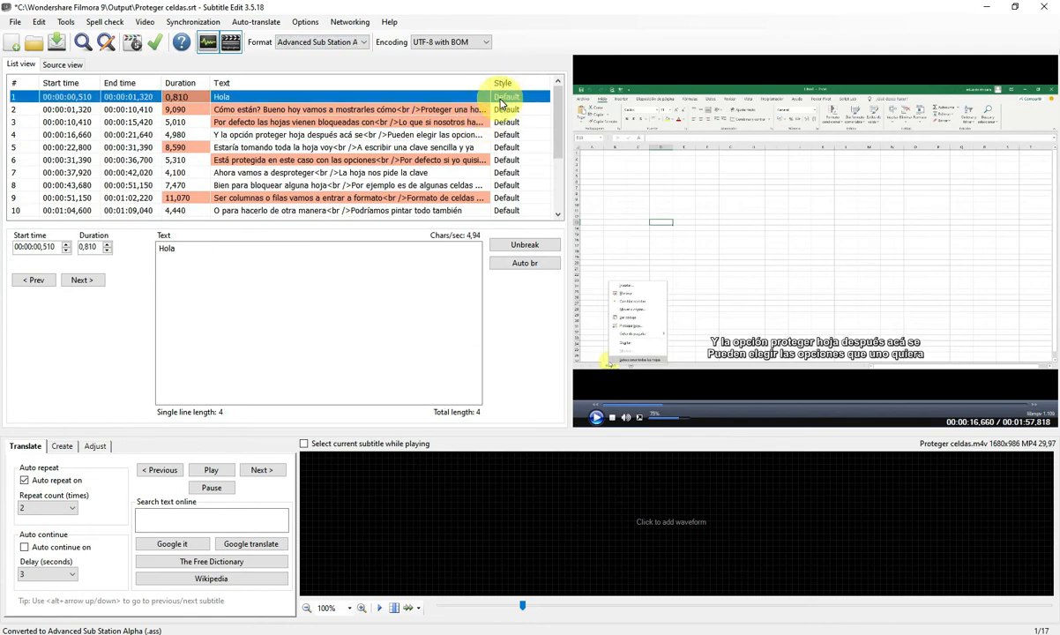
pyautogui.rightClick(501, 104)
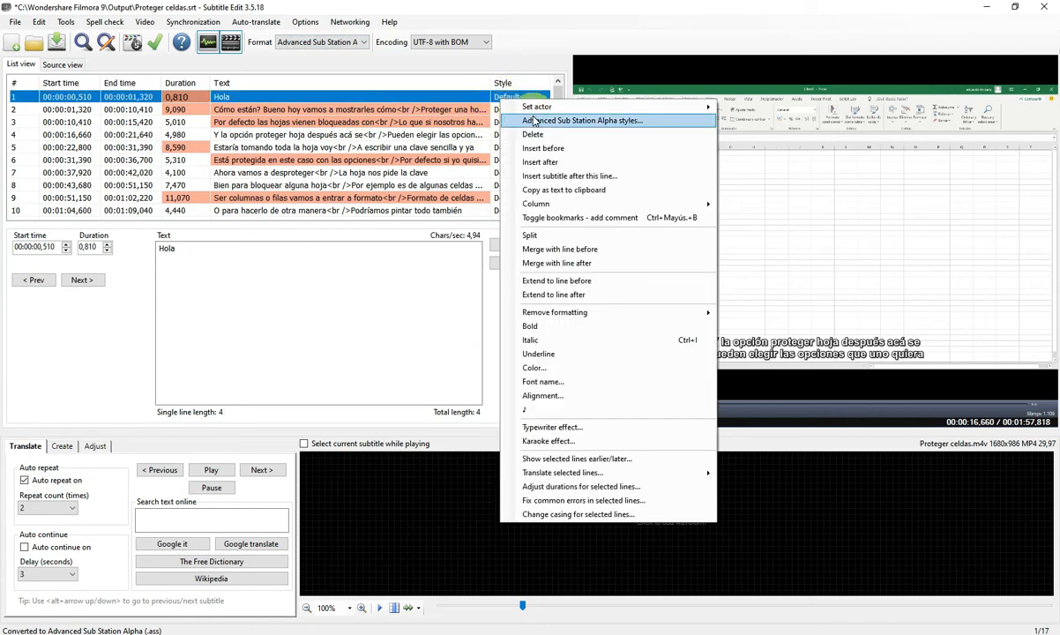
pyautogui.click(533, 121)
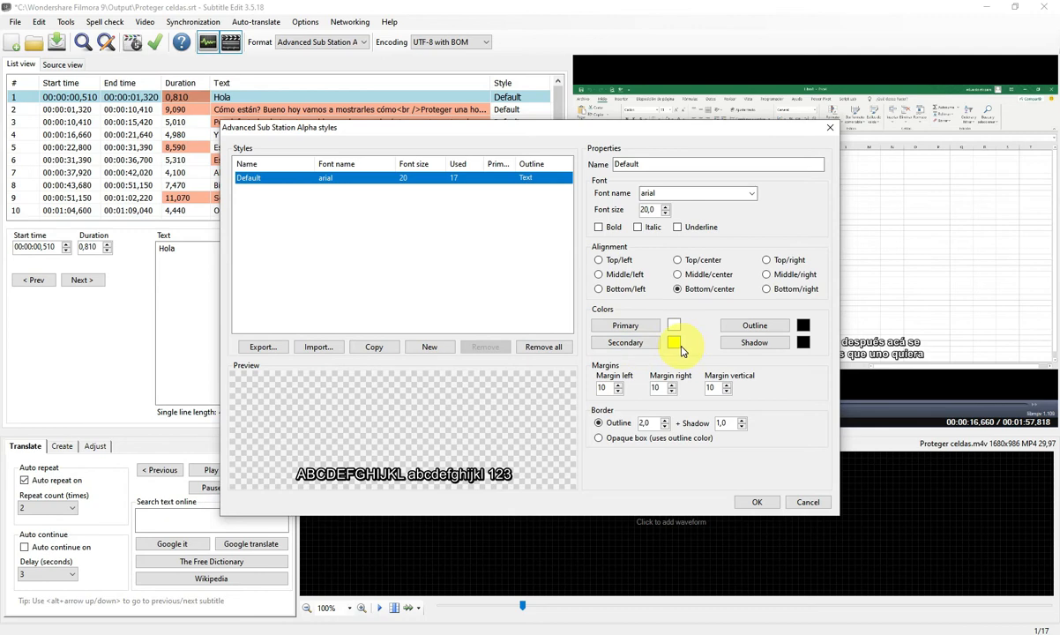
pyautogui.click(675, 326)
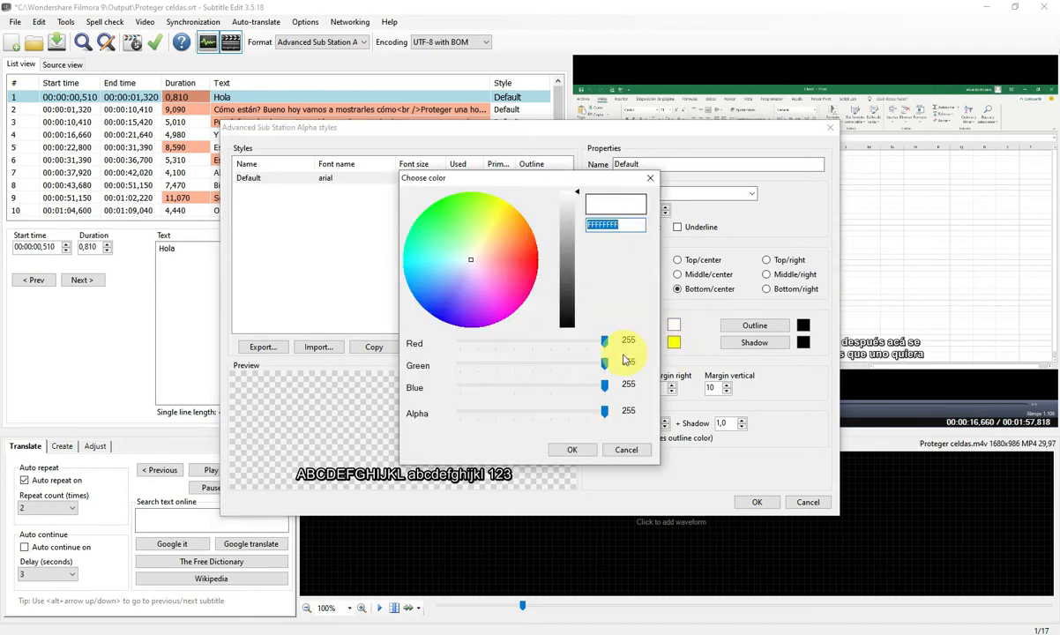
pyautogui.moveTo(607, 390); pyautogui.dragTo(446, 406)
pyautogui.moveTo(607, 414); pyautogui.dragTo(601, 415)
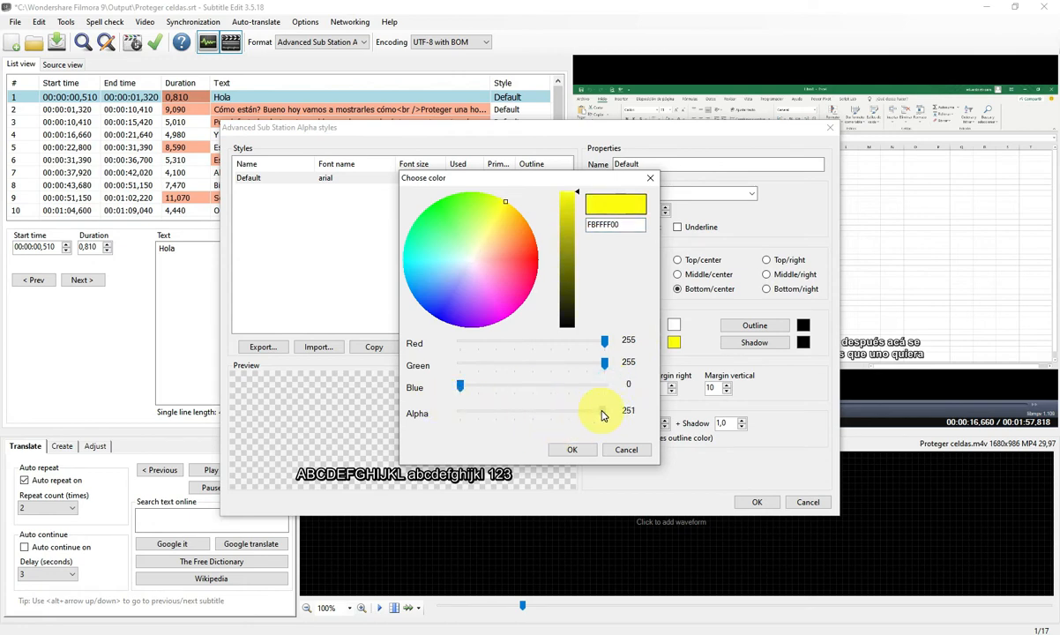
pyautogui.click(571, 451)
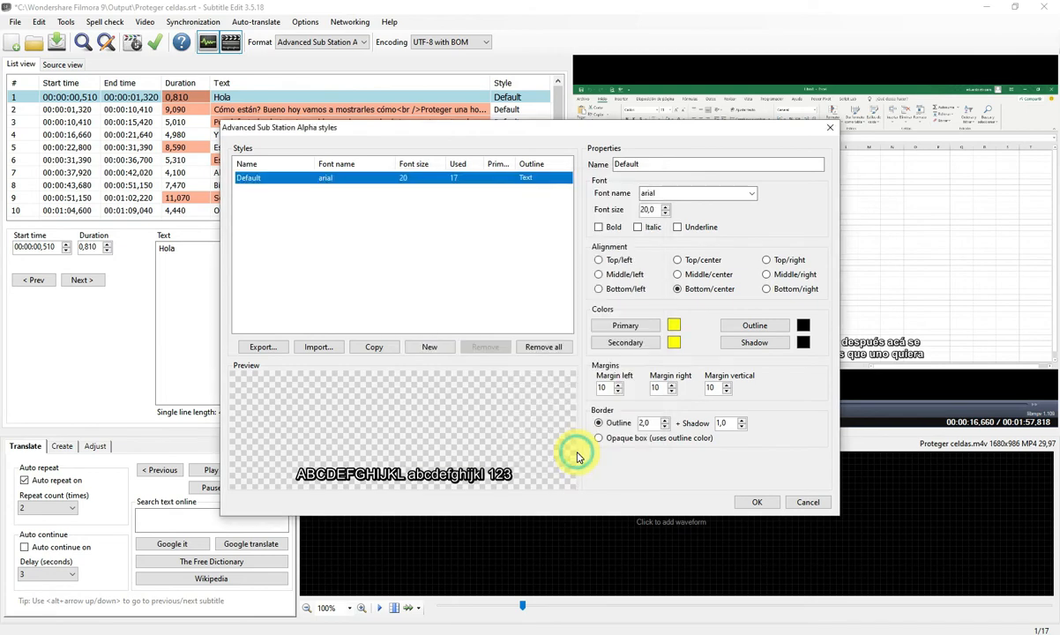
# Step: Reduce the Default style's border outline to 1,0 and apply the style changes
pyautogui.click(665, 426)
pyautogui.click(665, 426)
pyautogui.click(665, 426)
pyautogui.click(665, 426)
pyautogui.click(665, 427)
pyautogui.click(665, 427)
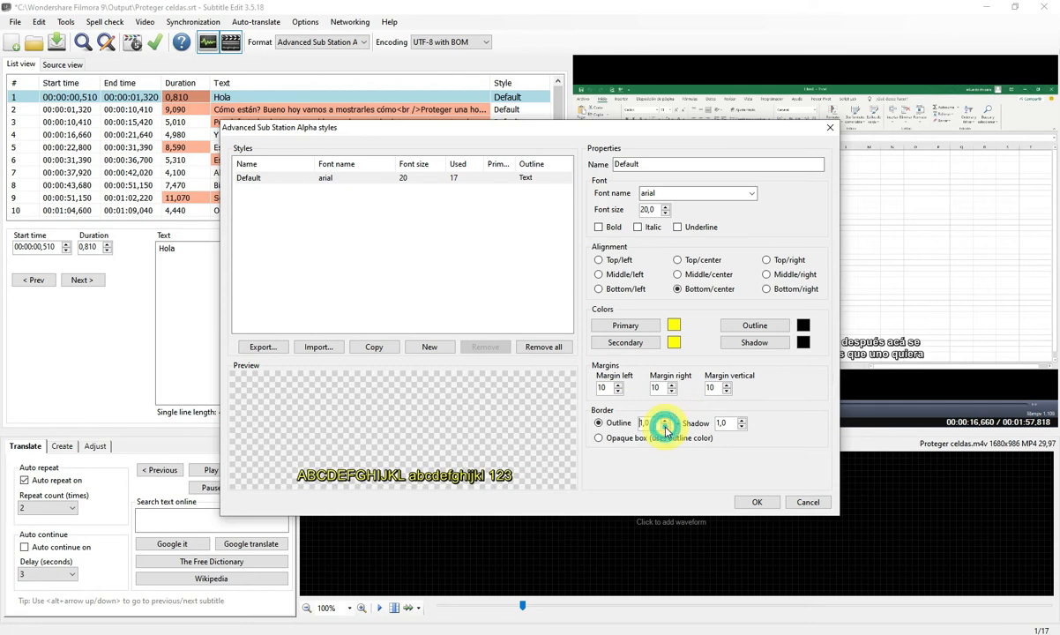
pyautogui.click(755, 503)
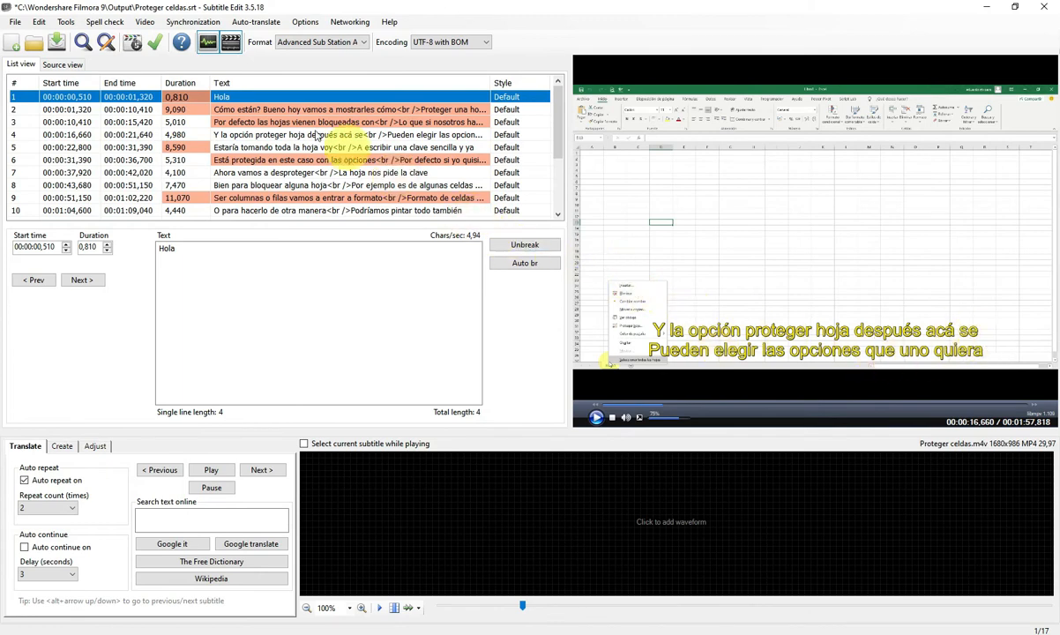
# Step: Save the styled Spanish subtitles as Proteger celdas in Advanced Sub Station Alpha format in the Output folder
pyautogui.click(14, 23)
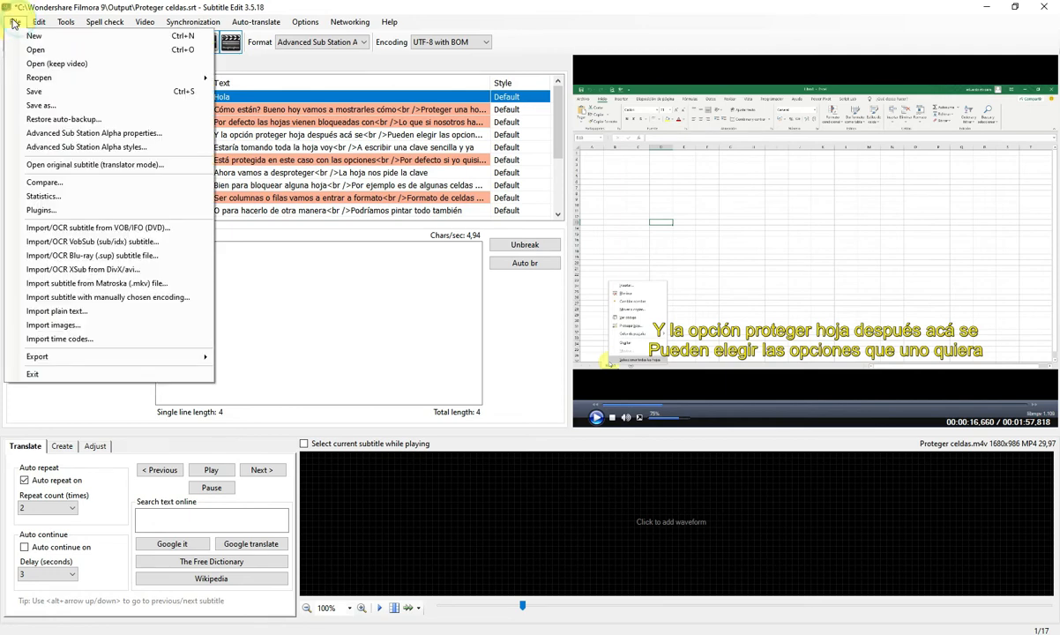
pyautogui.click(39, 106)
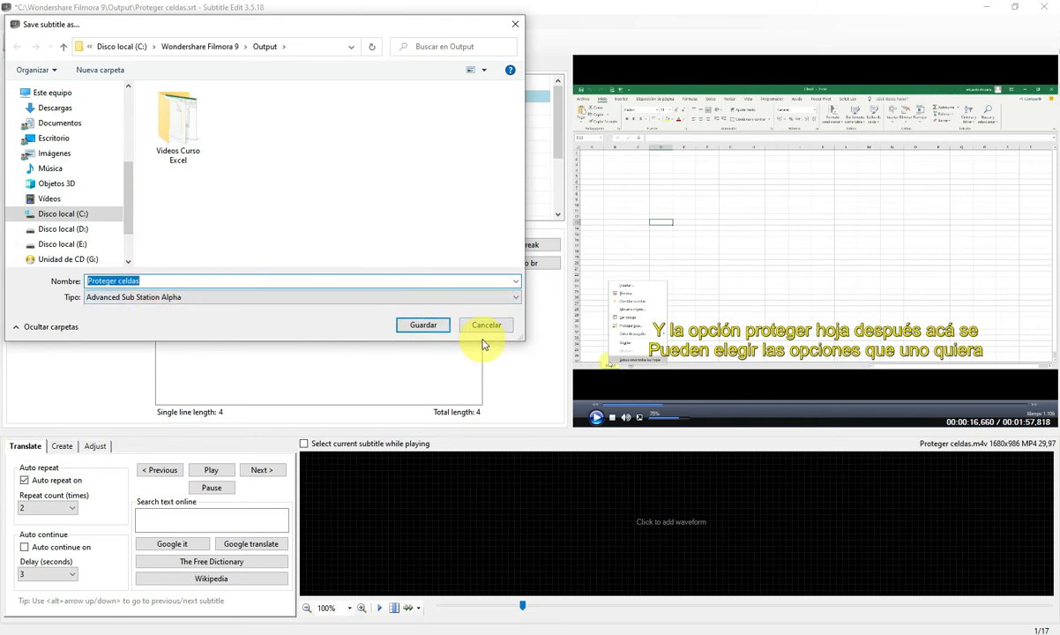
pyautogui.click(437, 325)
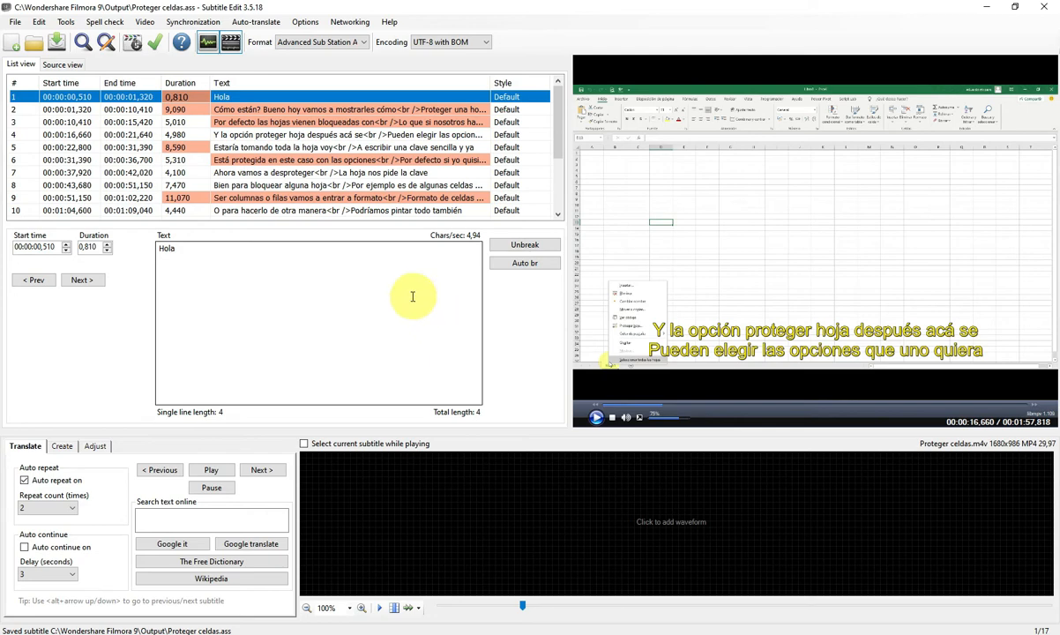
# Step: Translate all subtitle lines from Spanish to English with Google translate and accept the translation
pyautogui.click(271, 25)
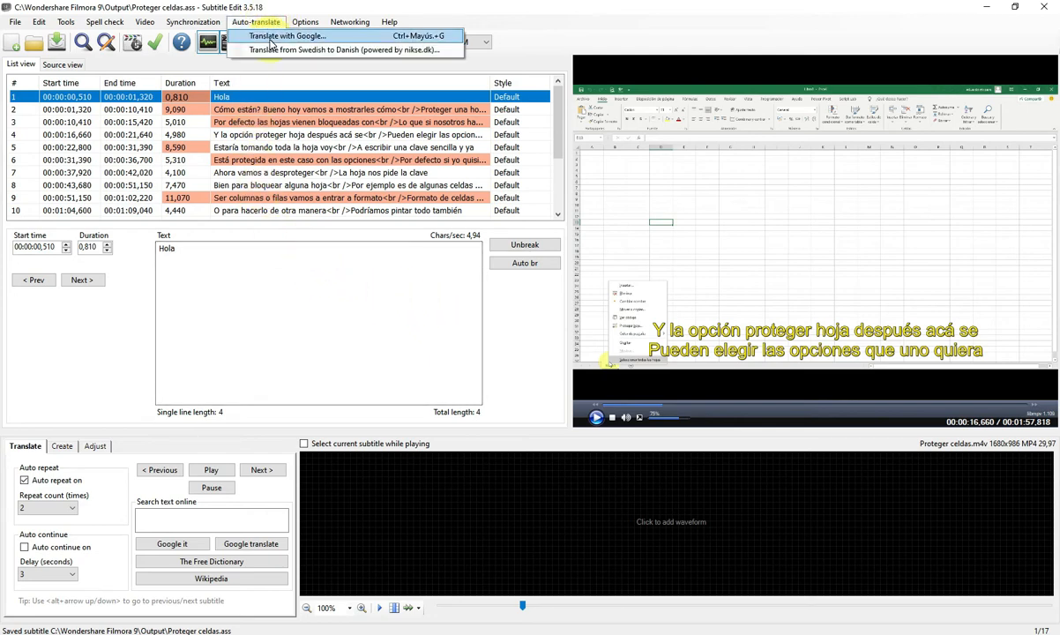
pyautogui.click(272, 37)
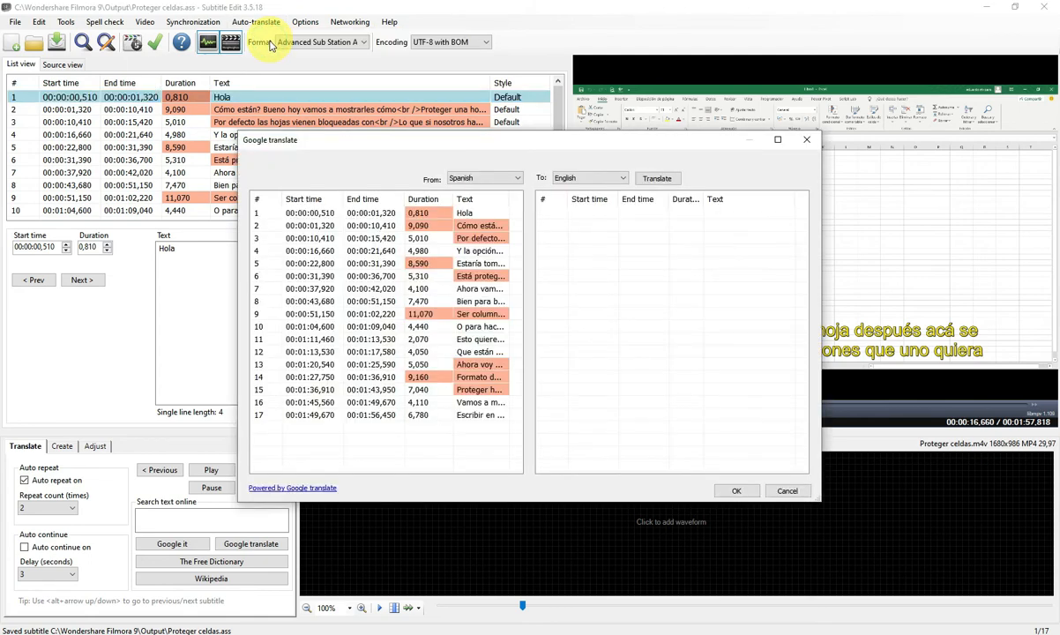
pyautogui.click(656, 179)
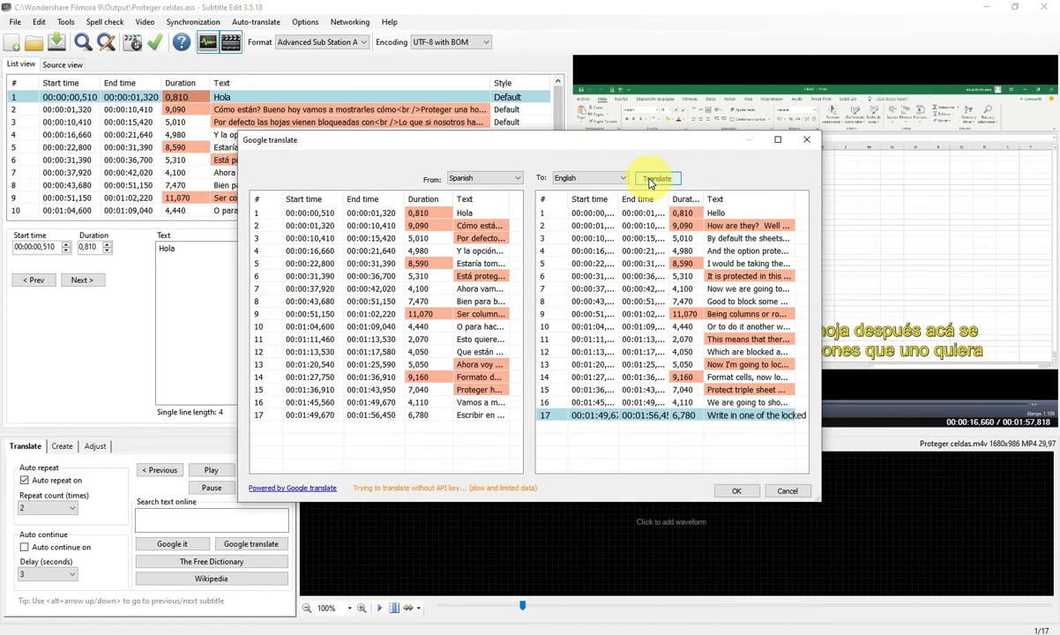
pyautogui.click(739, 492)
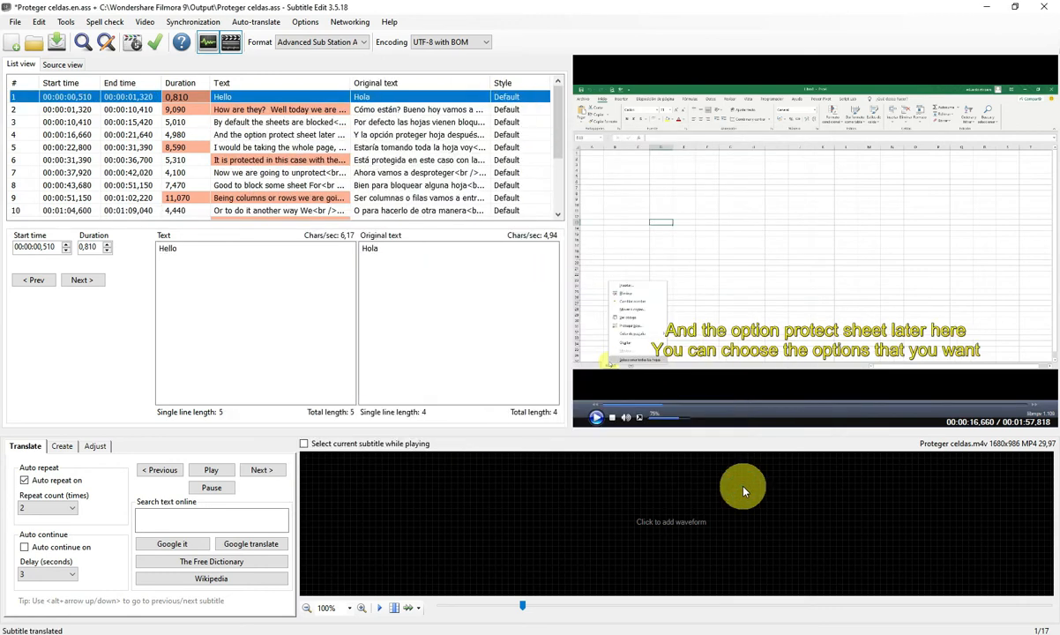
# Step: Save the English subtitles as Proteger celdas.en in Advanced Sub Station Alpha format in the Output folder, and close Subtitle Edit
pyautogui.click(15, 21)
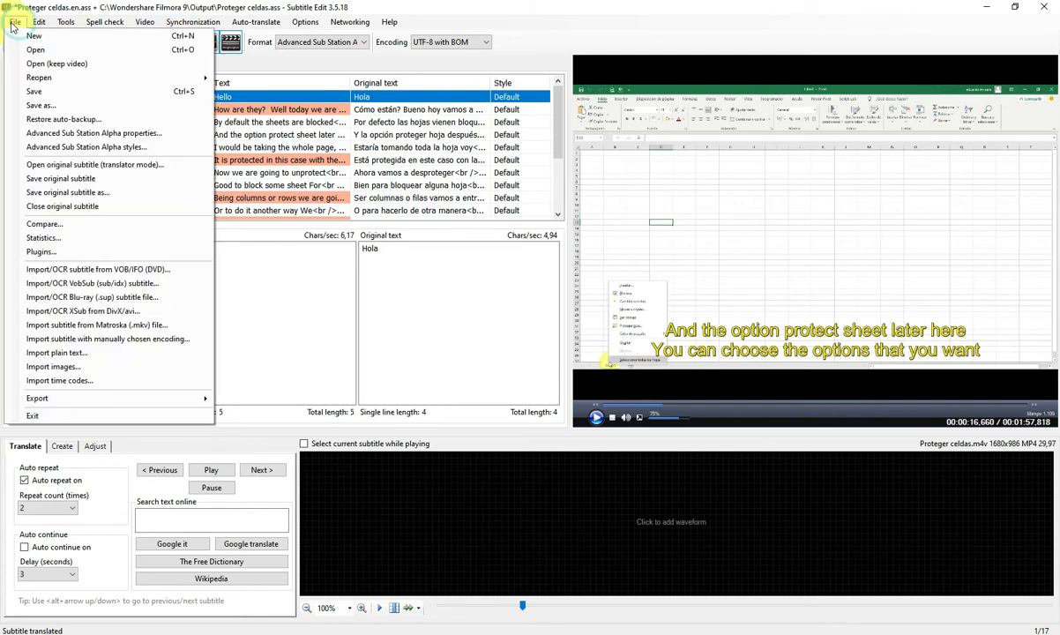
pyautogui.click(40, 106)
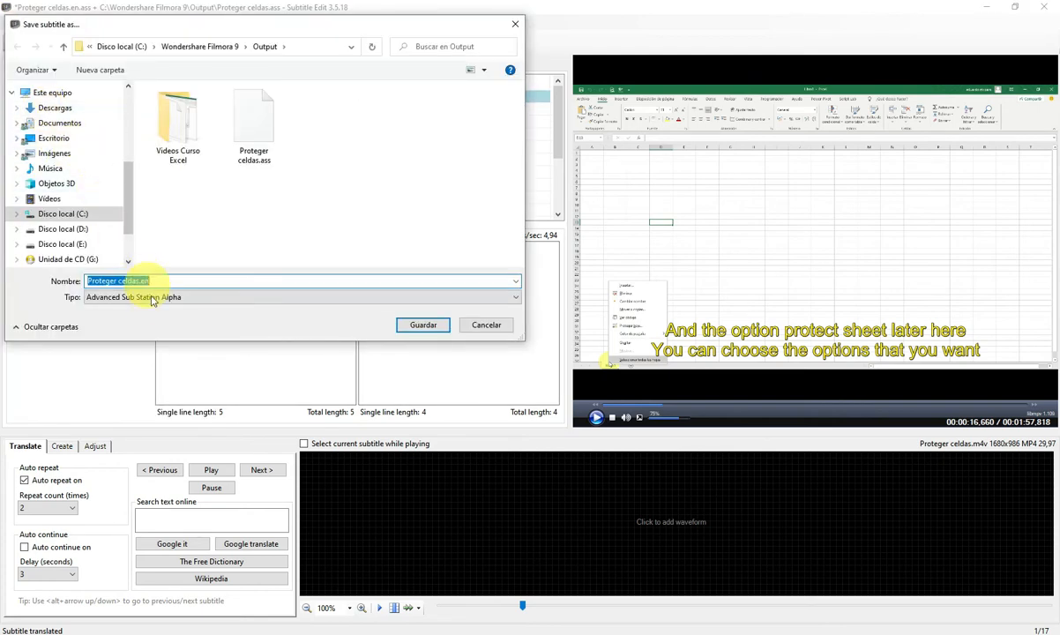
pyautogui.click(427, 326)
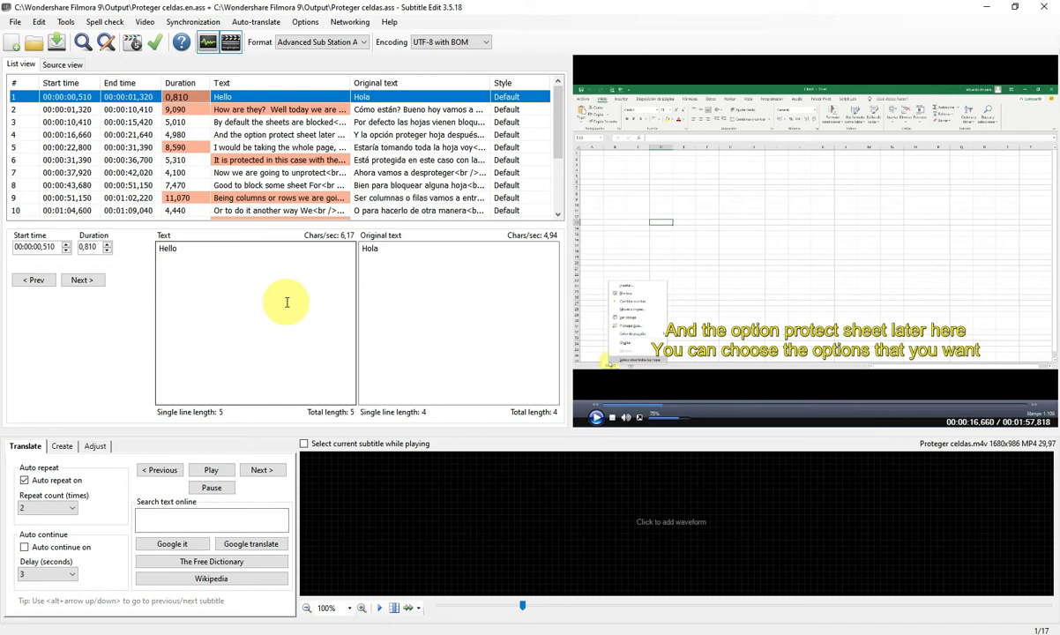
pyautogui.click(1046, 11)
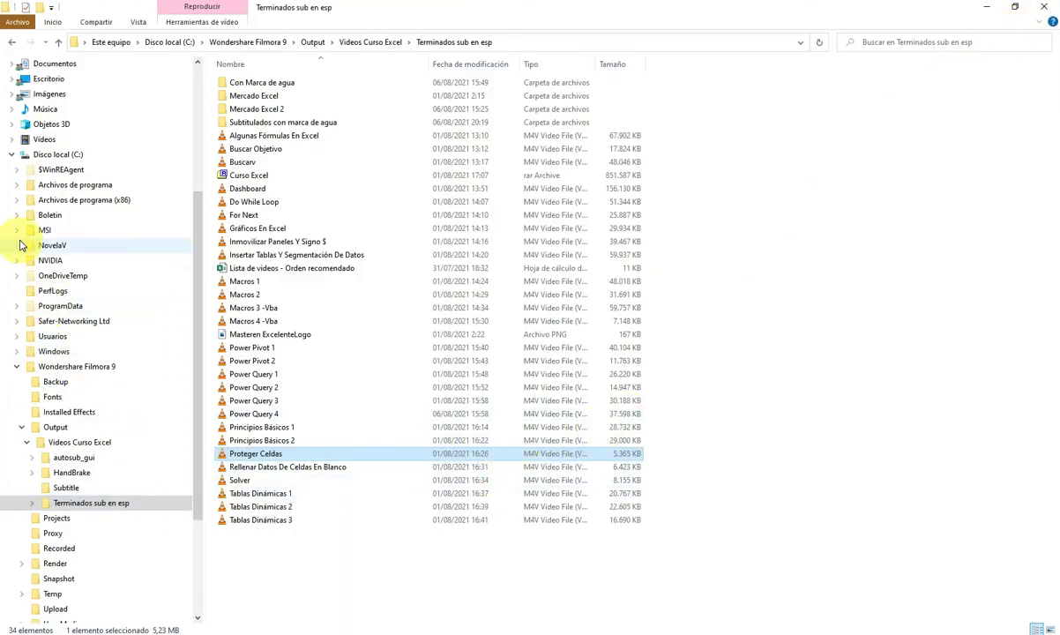
pyautogui.scroll(1, 24, 255)
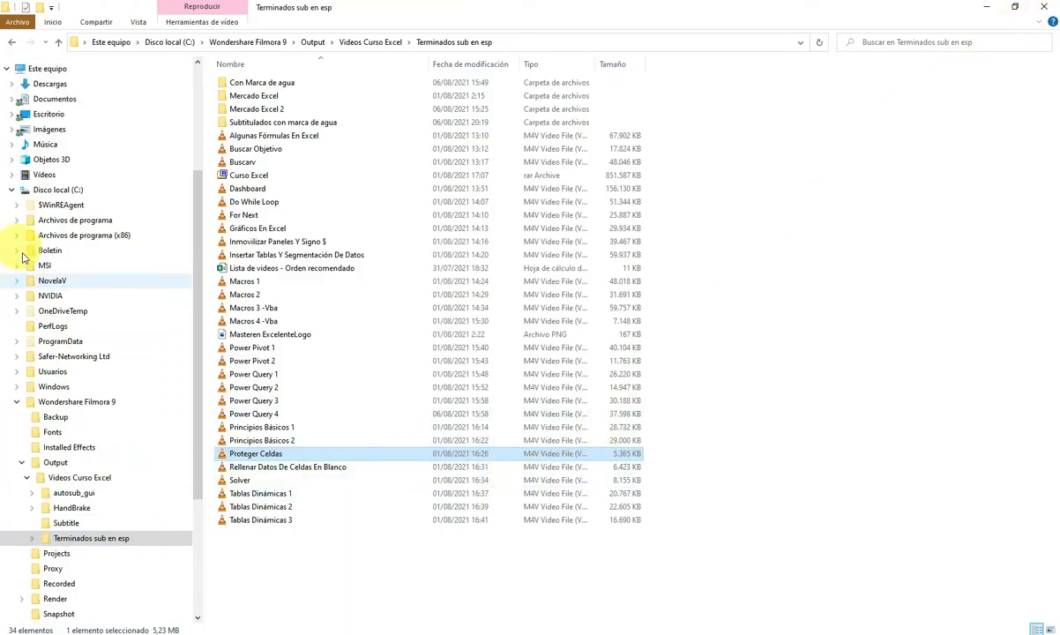
pyautogui.click(60, 527)
pyautogui.scroll(4, 69, 359)
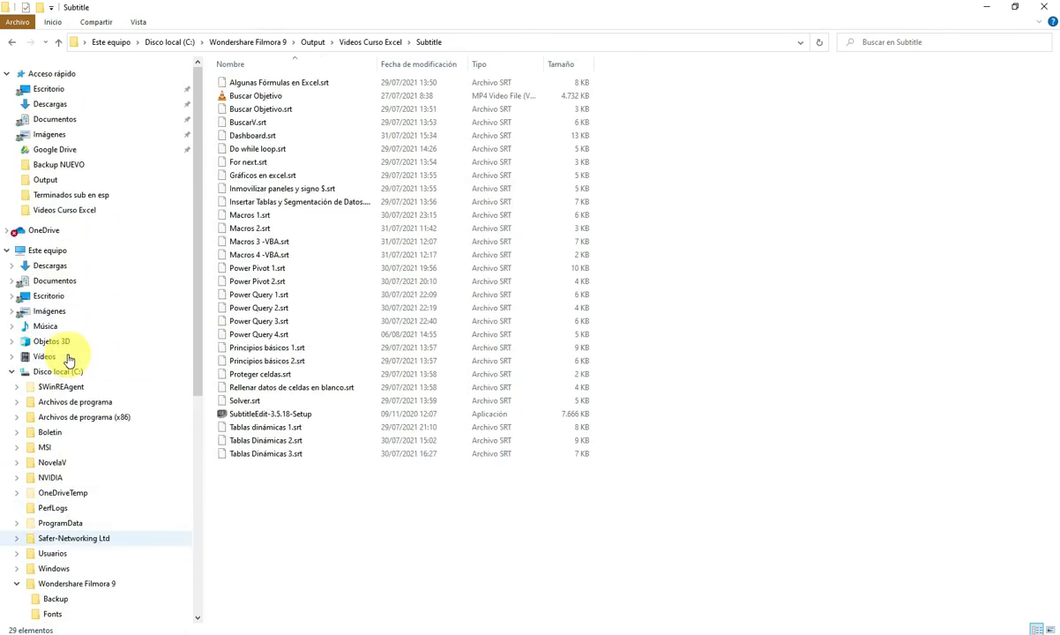
# Step: Launch HandBrake from the HandBrake folder inside the desktop's Subtítulos folder and maximize its window
pyautogui.click(986, 6)
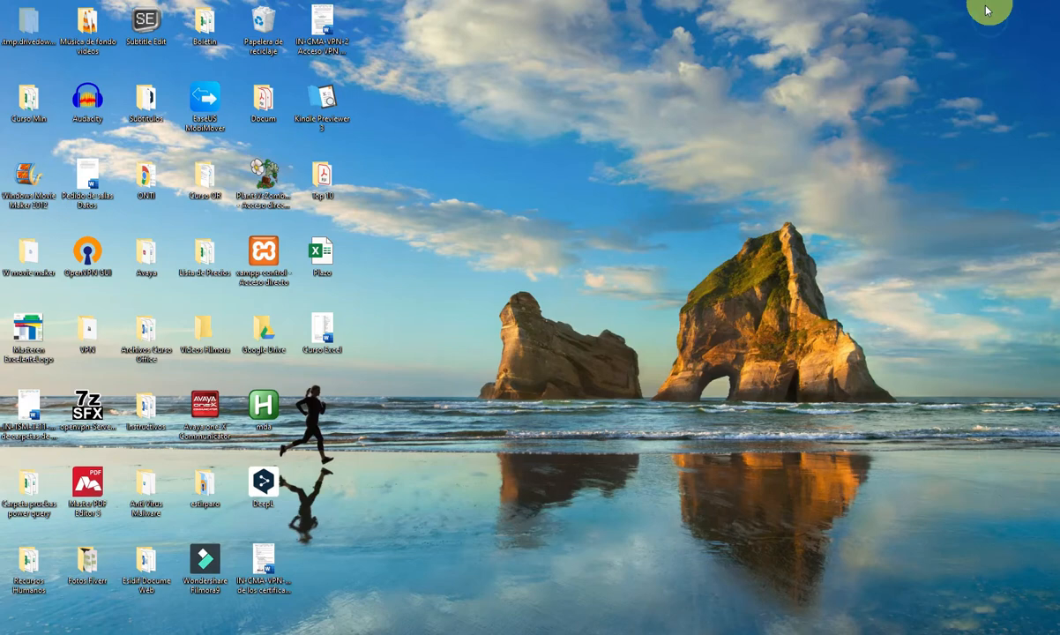
pyautogui.click(143, 102)
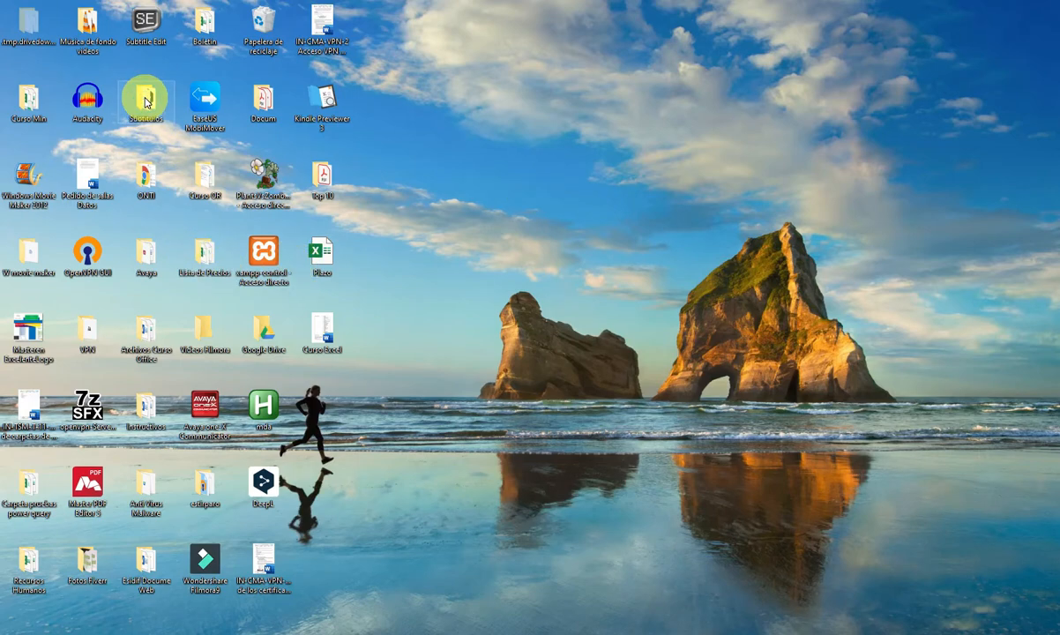
pyautogui.doubleClick(144, 102)
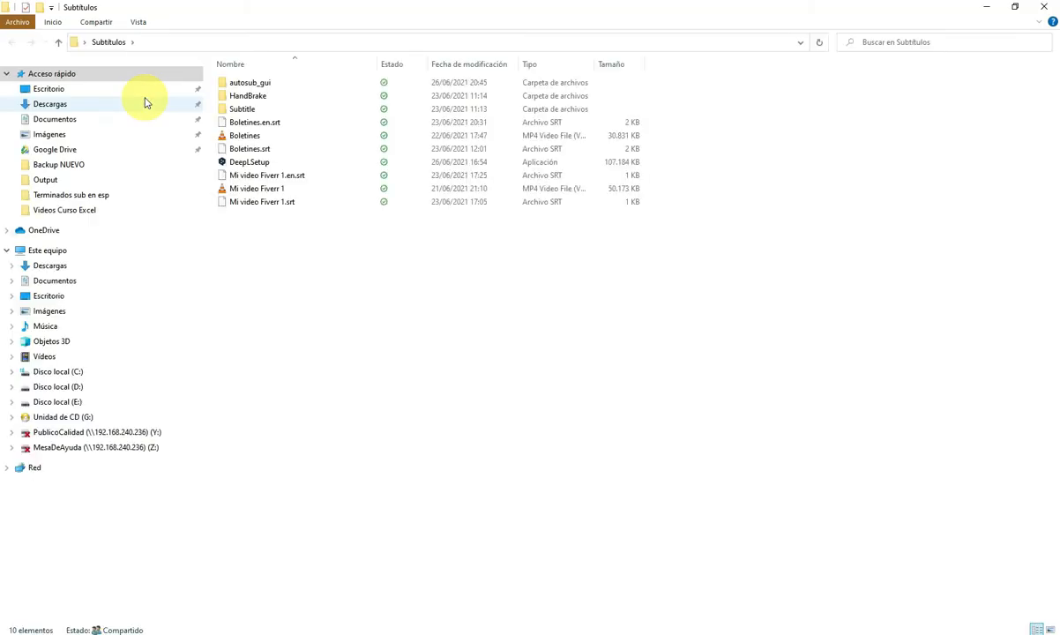
pyautogui.doubleClick(253, 99)
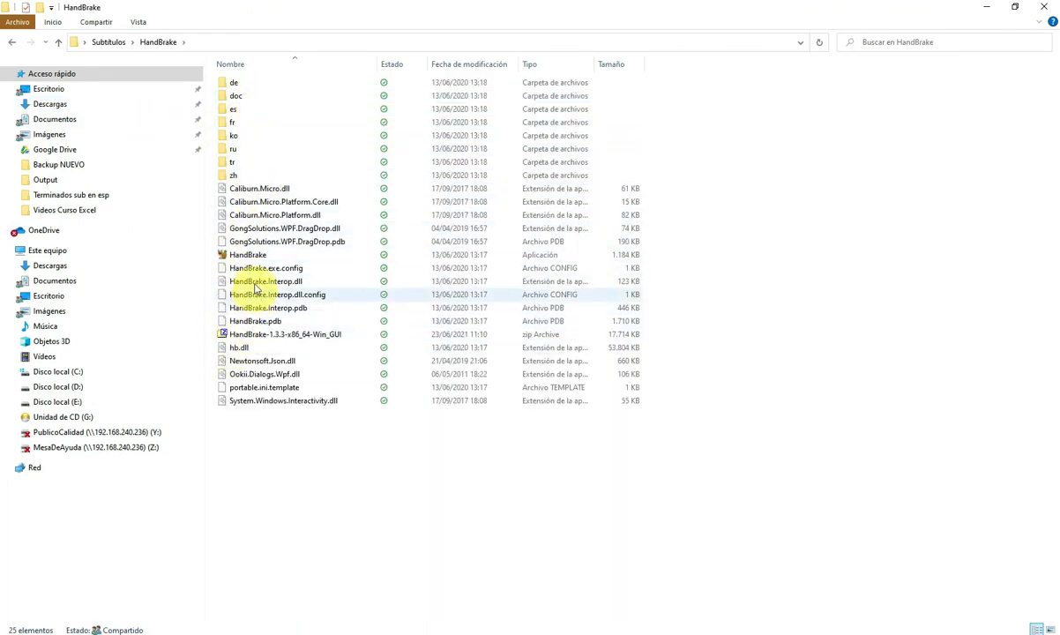
pyautogui.click(252, 258)
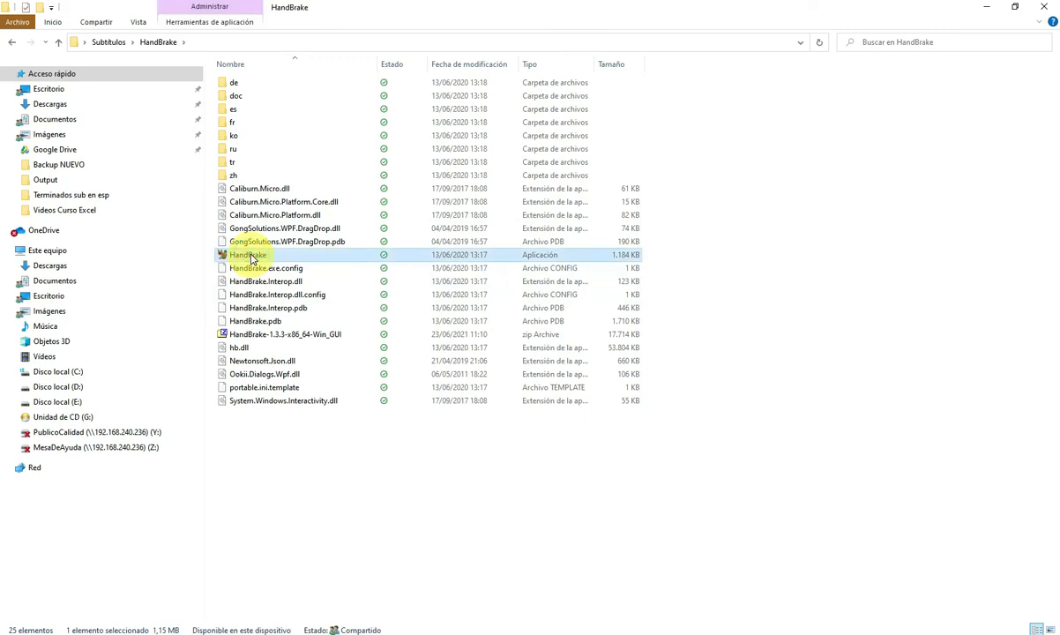
pyautogui.doubleClick(250, 255)
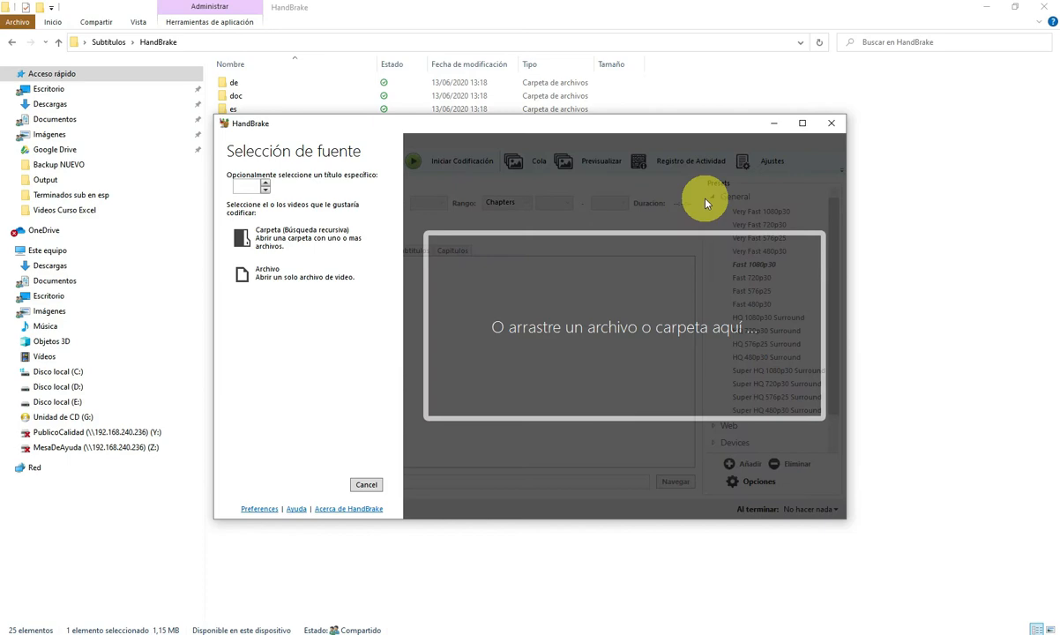
pyautogui.click(803, 125)
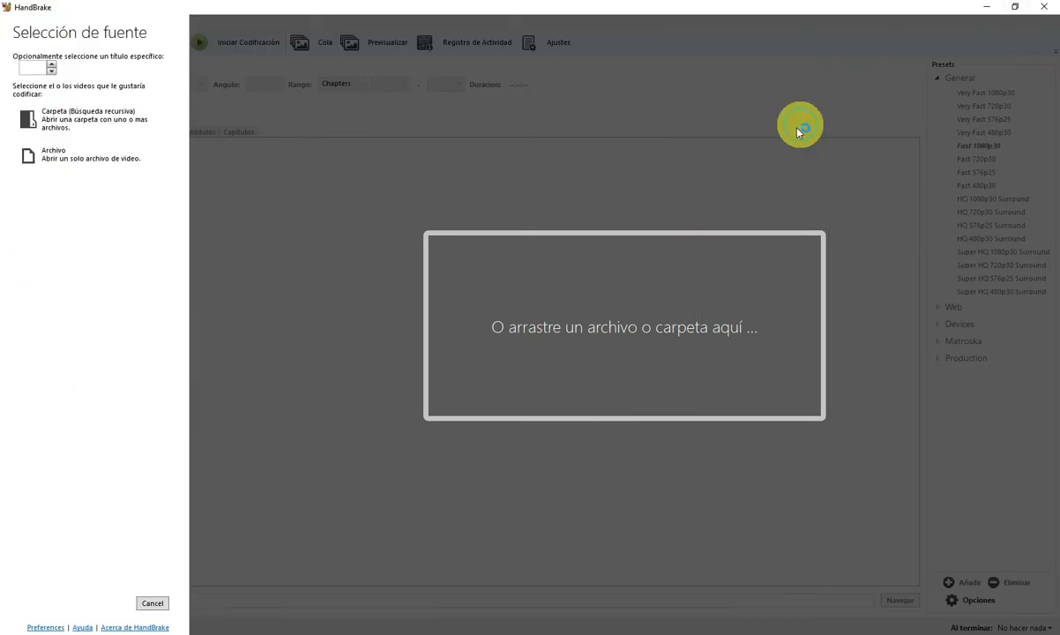
# Step: Open the single video file Proteger Celdas from the Output folder as the encoding source
pyautogui.click(78, 162)
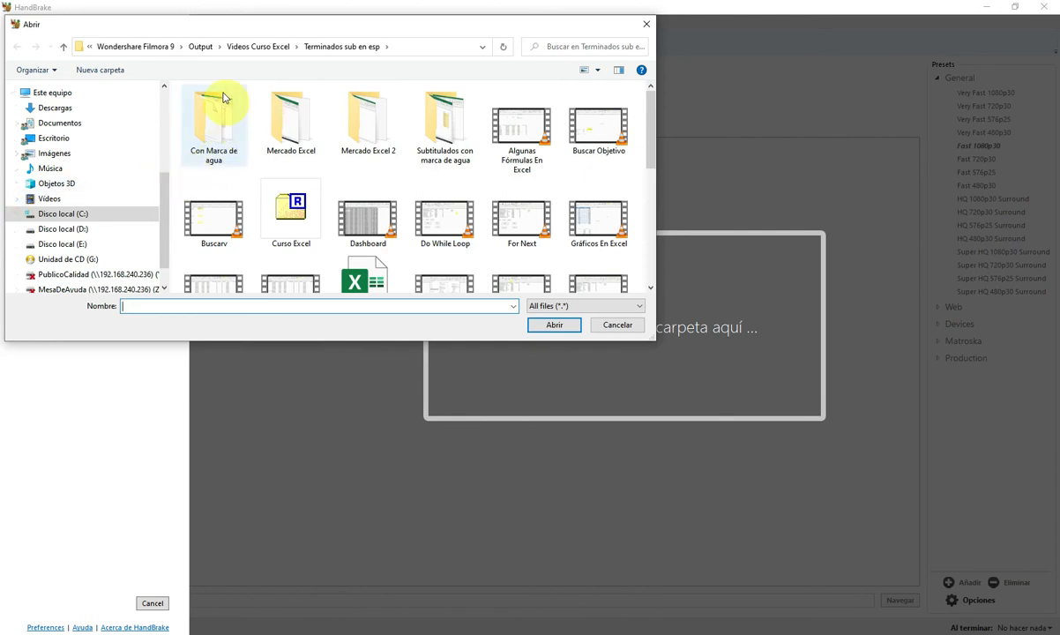
pyautogui.click(200, 47)
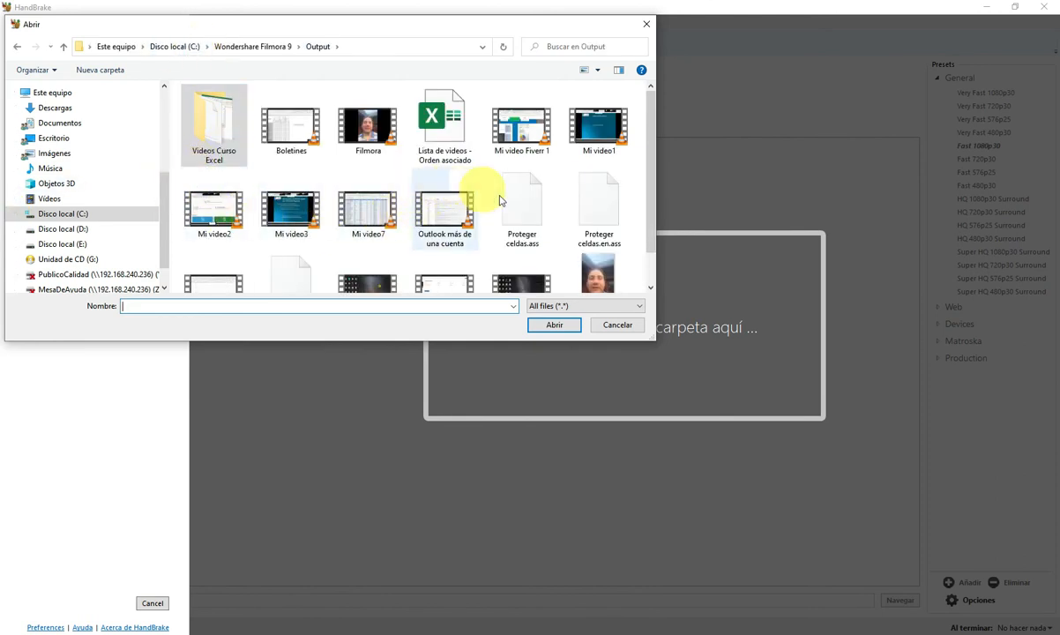
pyautogui.click(225, 278)
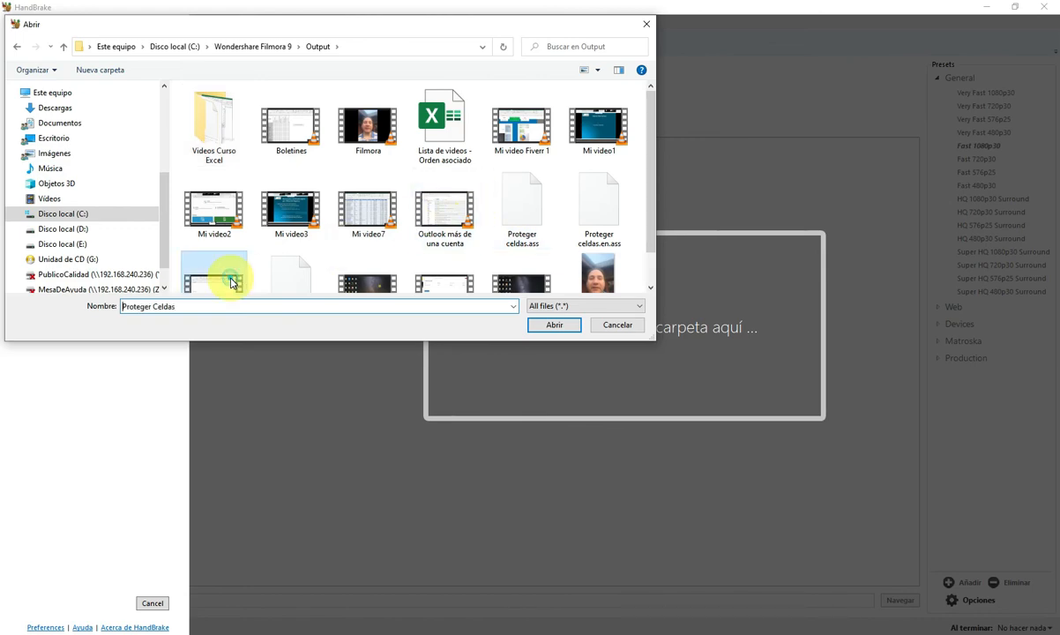
pyautogui.click(555, 326)
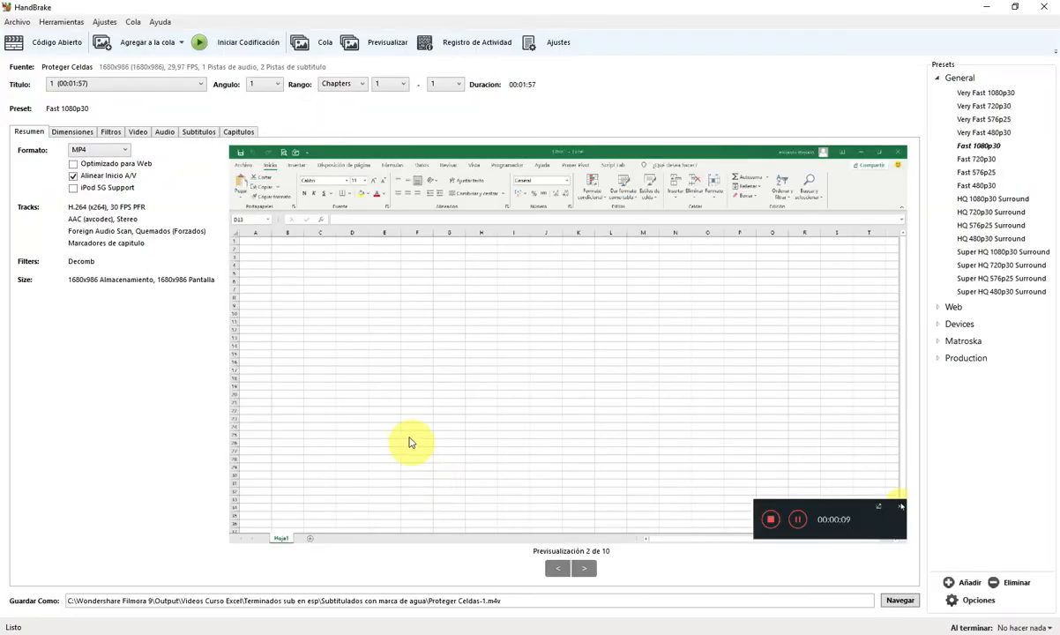
# Step: Show the video's subtitle settings and apply the Super HQ 1080p30 Surround preset
pyautogui.click(206, 134)
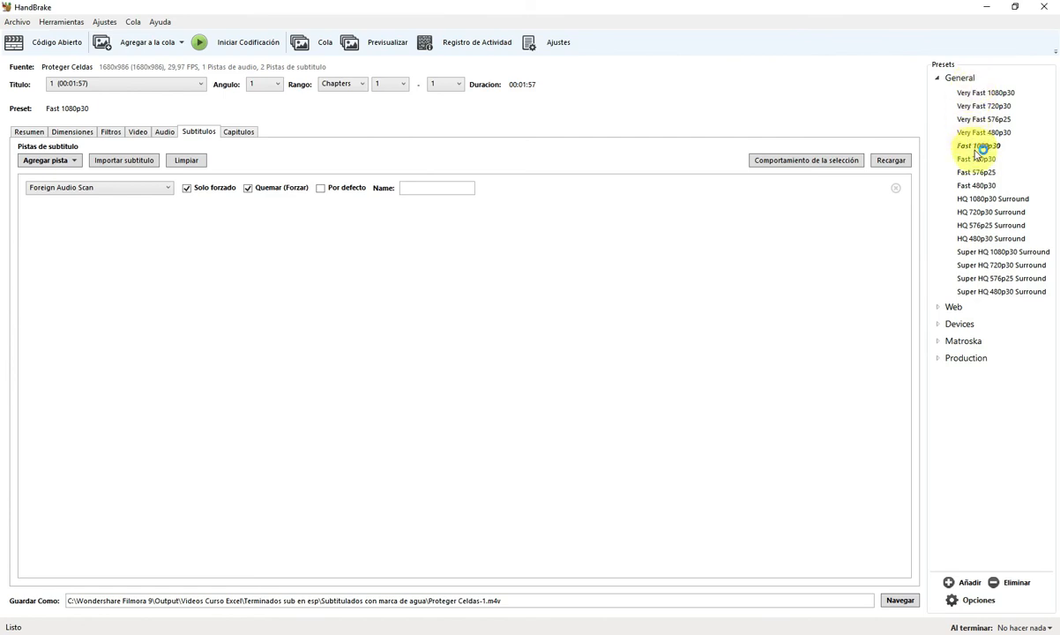
pyautogui.click(974, 253)
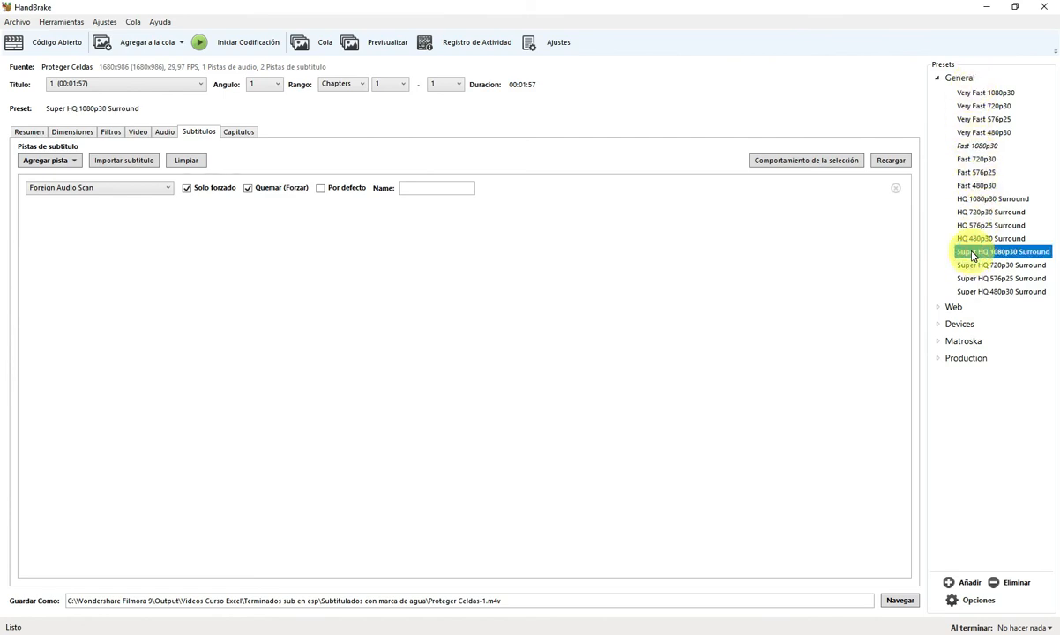
pyautogui.click(973, 201)
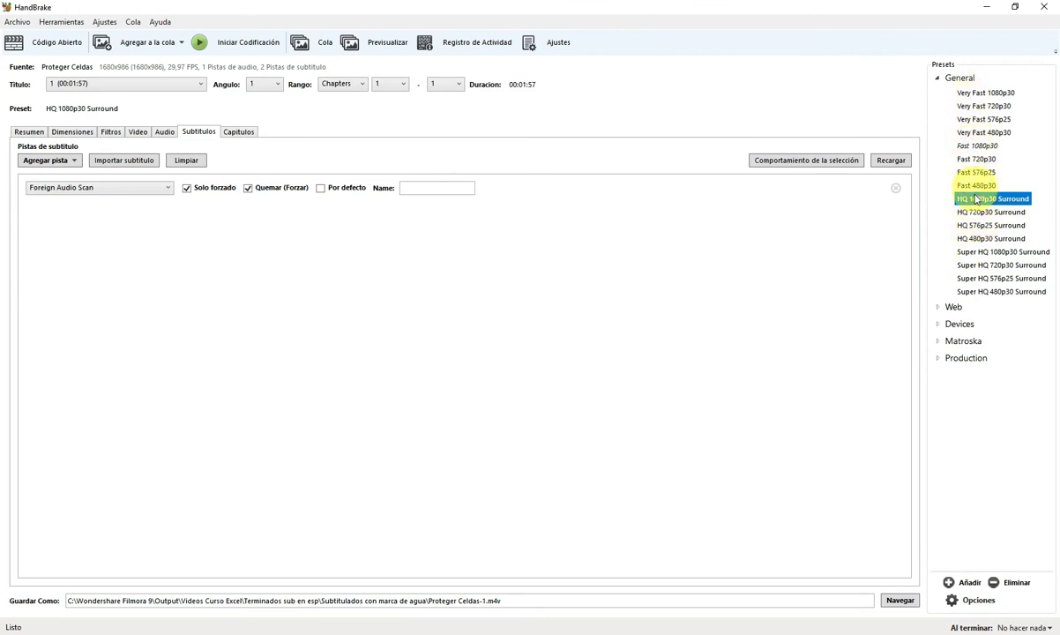
pyautogui.click(972, 253)
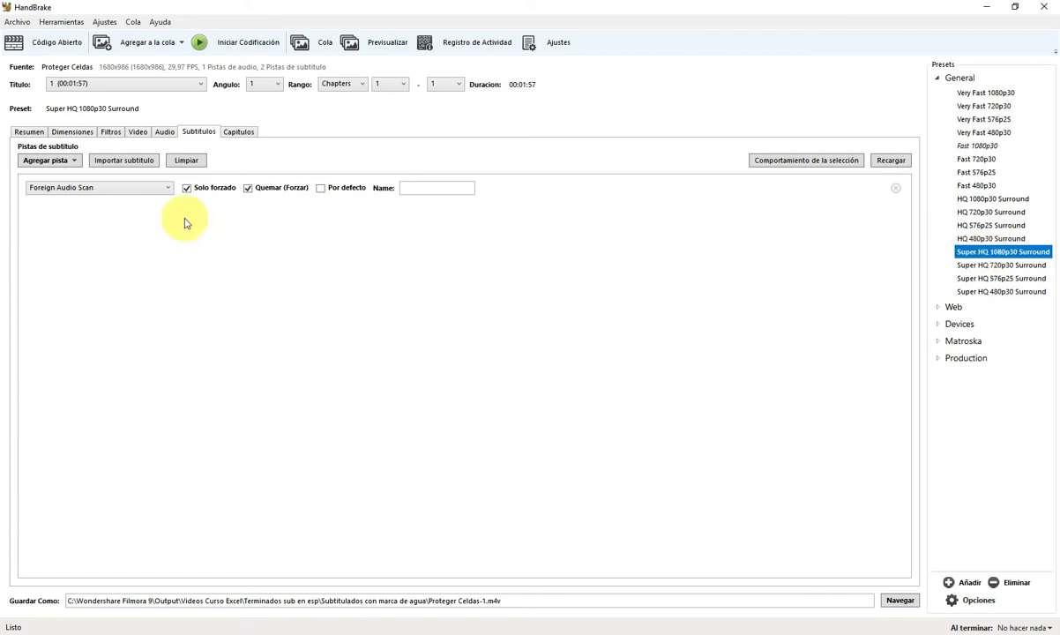
# Step: Import Proteger celdas.ass and Proteger celdas.en.ass as subtitles, and disable forced-only and burn-in for the Foreign Audio Scan track
pyautogui.click(145, 161)
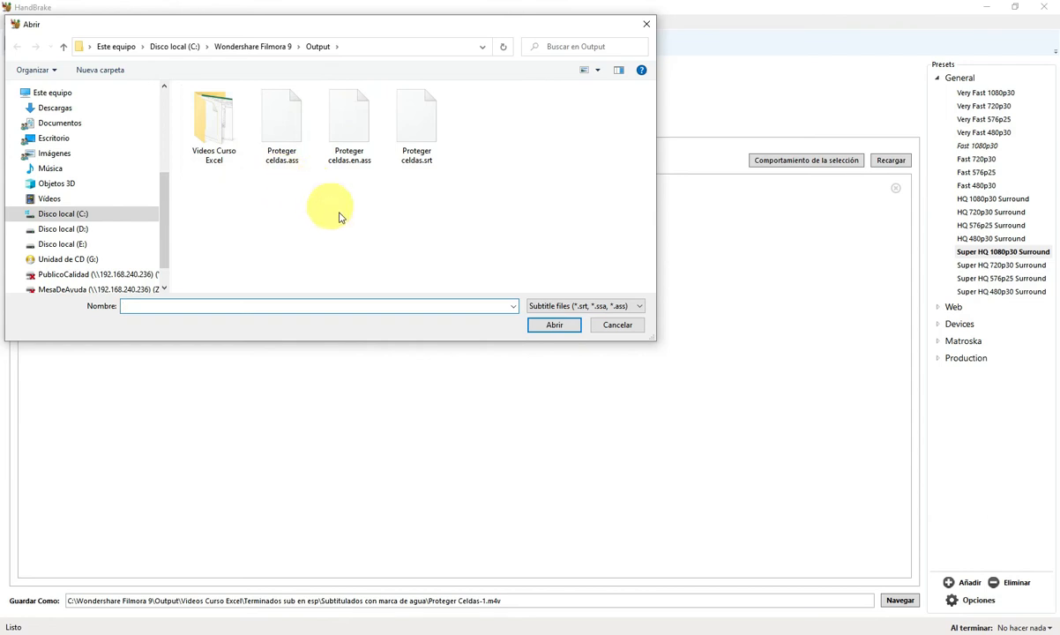
pyautogui.click(277, 132)
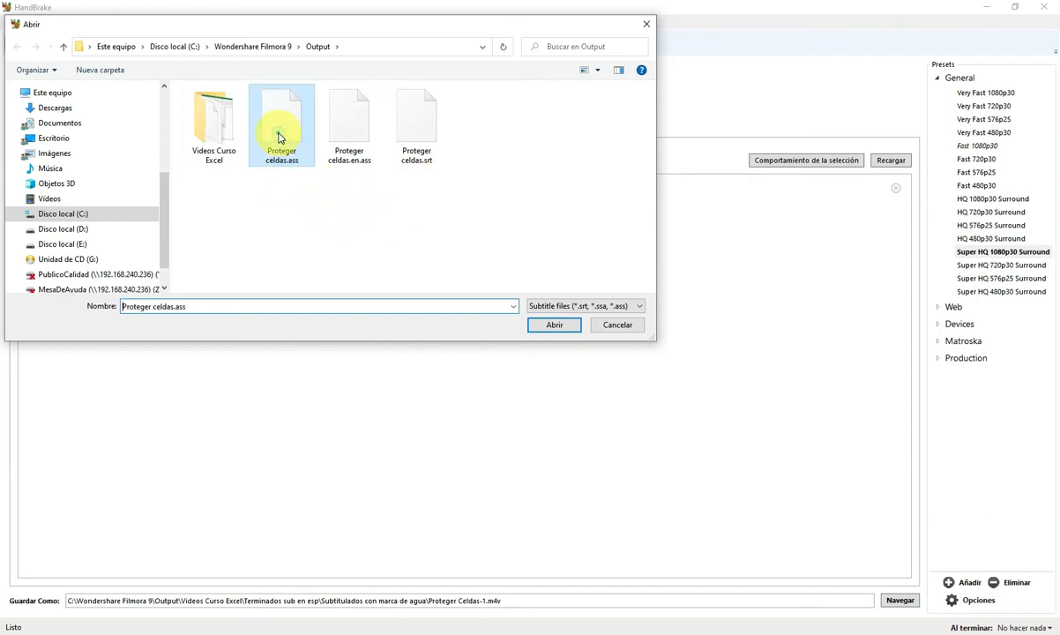
pyautogui.keyDown('ctrl'); pyautogui.click(346, 128); pyautogui.keyUp('ctrl')
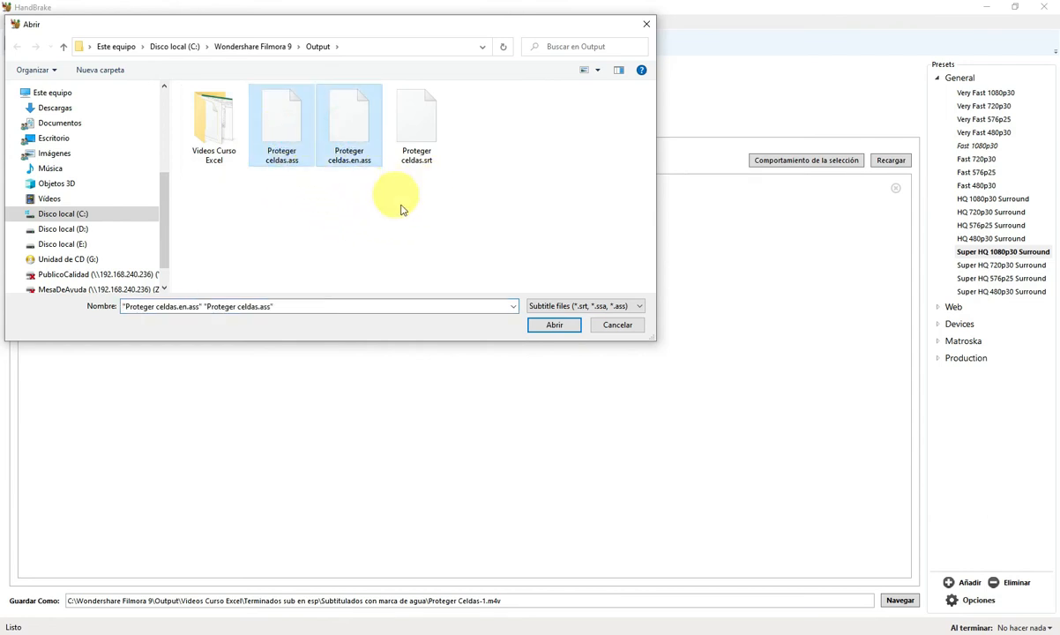
pyautogui.click(549, 327)
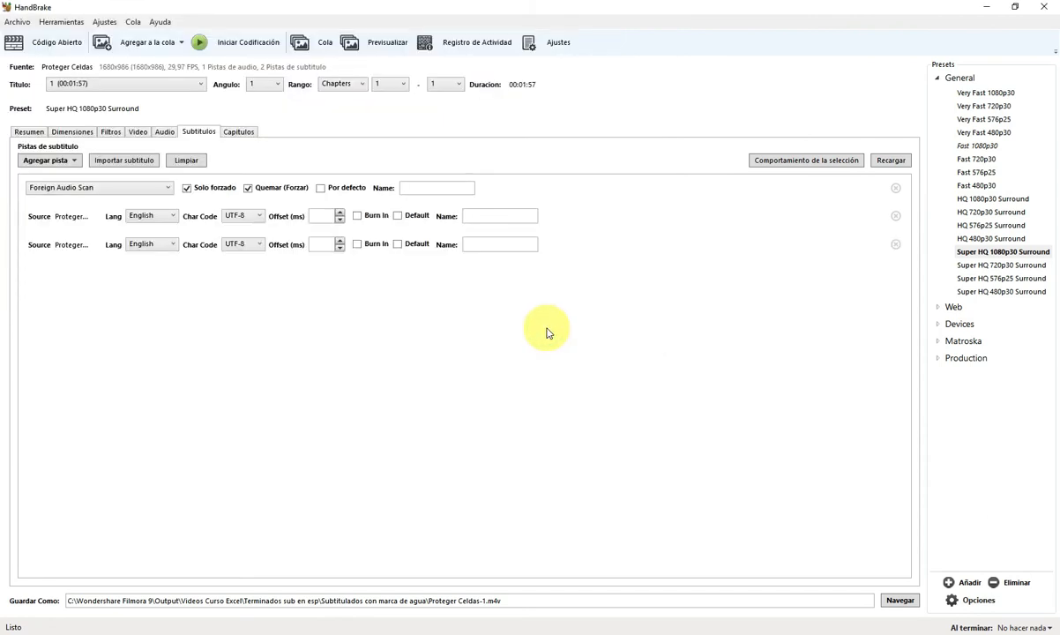
pyautogui.click(187, 189)
pyautogui.click(248, 187)
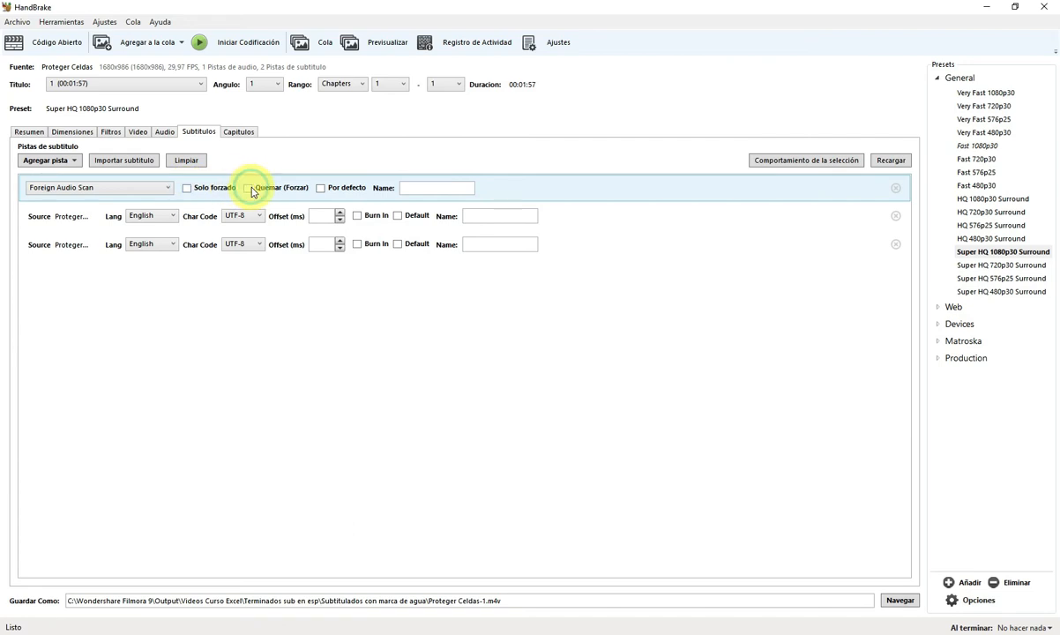
# Step: Set the first imported subtitle track's language to Espanol, and name the two imported tracks Español and English
pyautogui.click(172, 217)
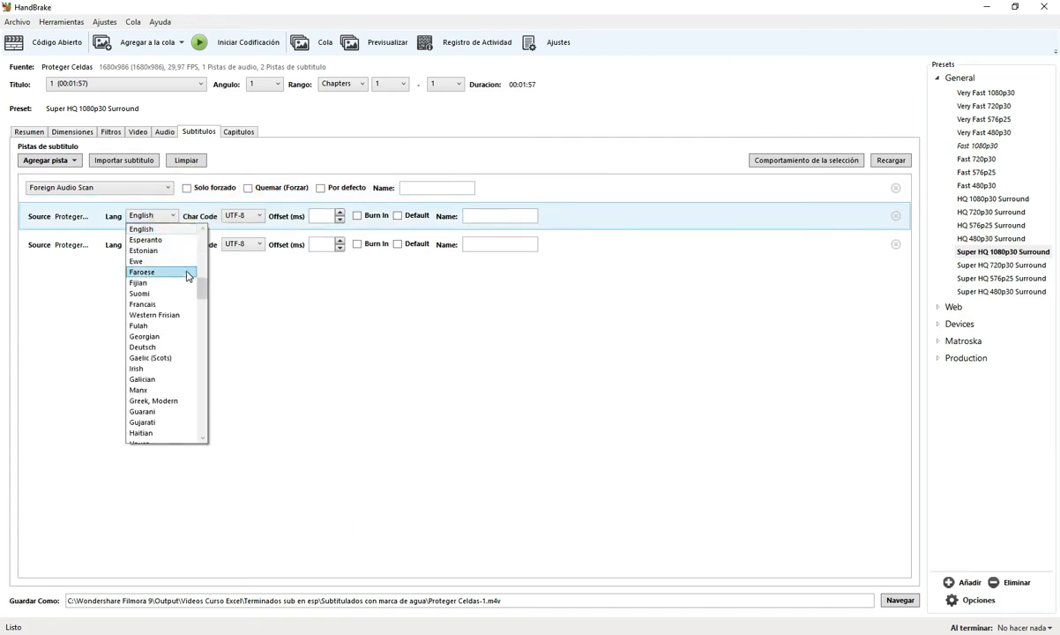
pyautogui.moveTo(204, 286); pyautogui.dragTo(203, 390)
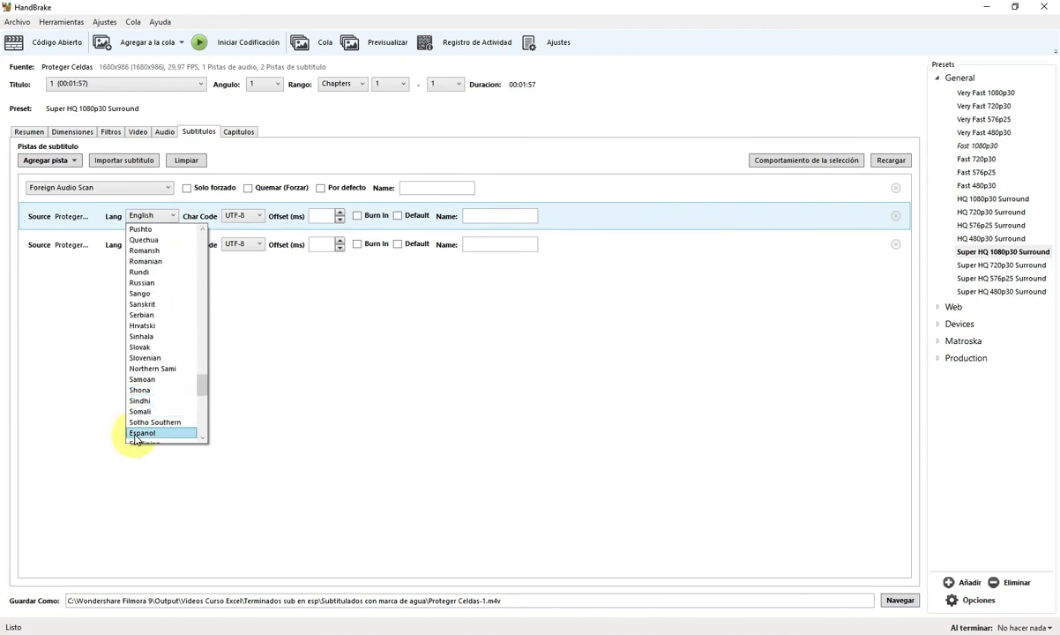
pyautogui.click(139, 434)
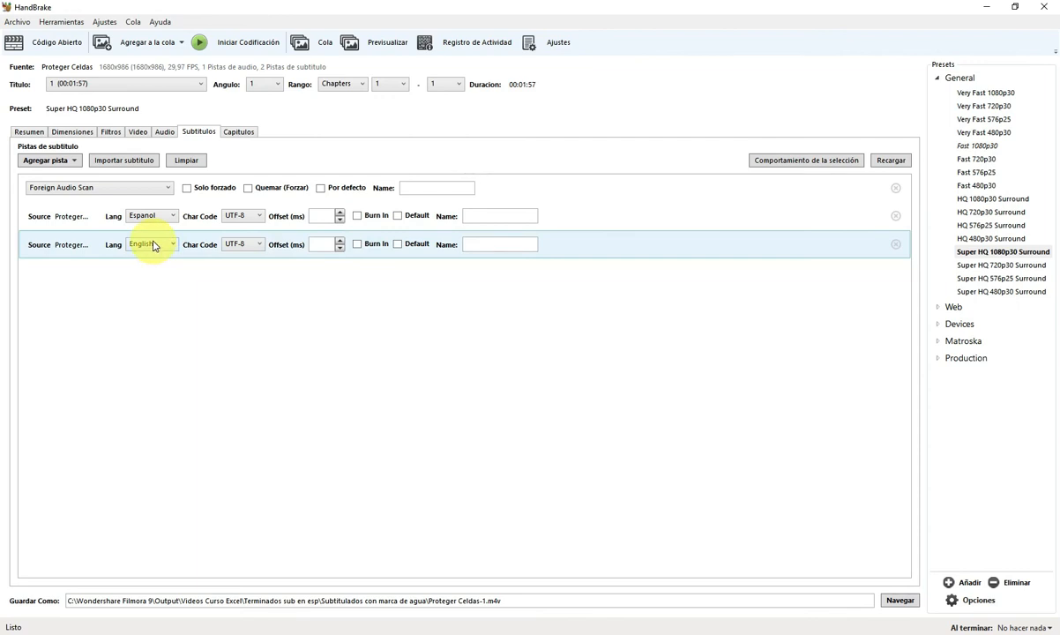
pyautogui.click(486, 244)
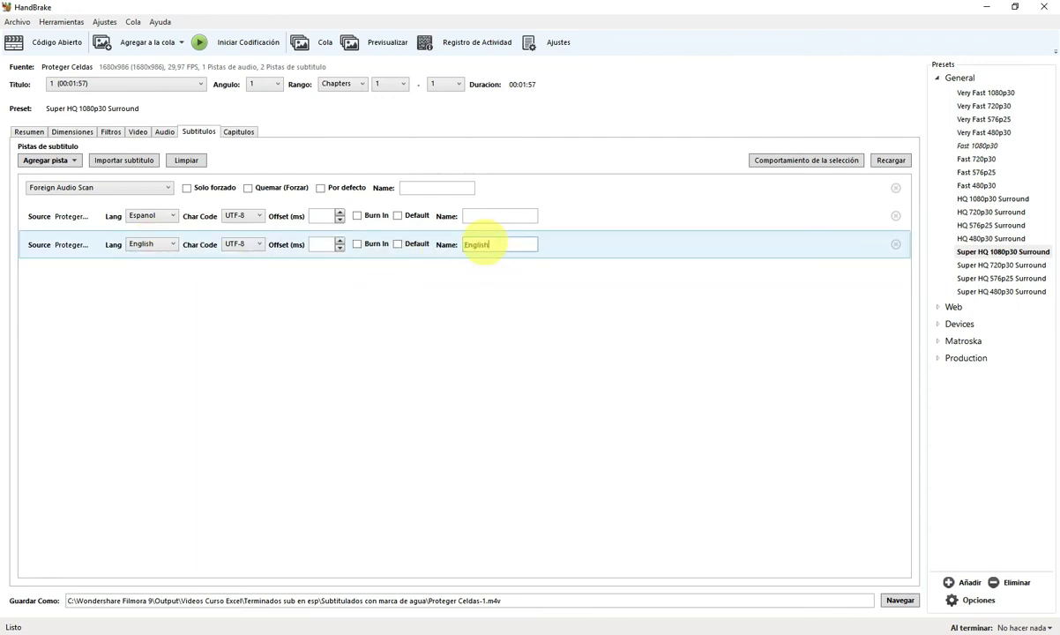
pyautogui.click(499, 215)
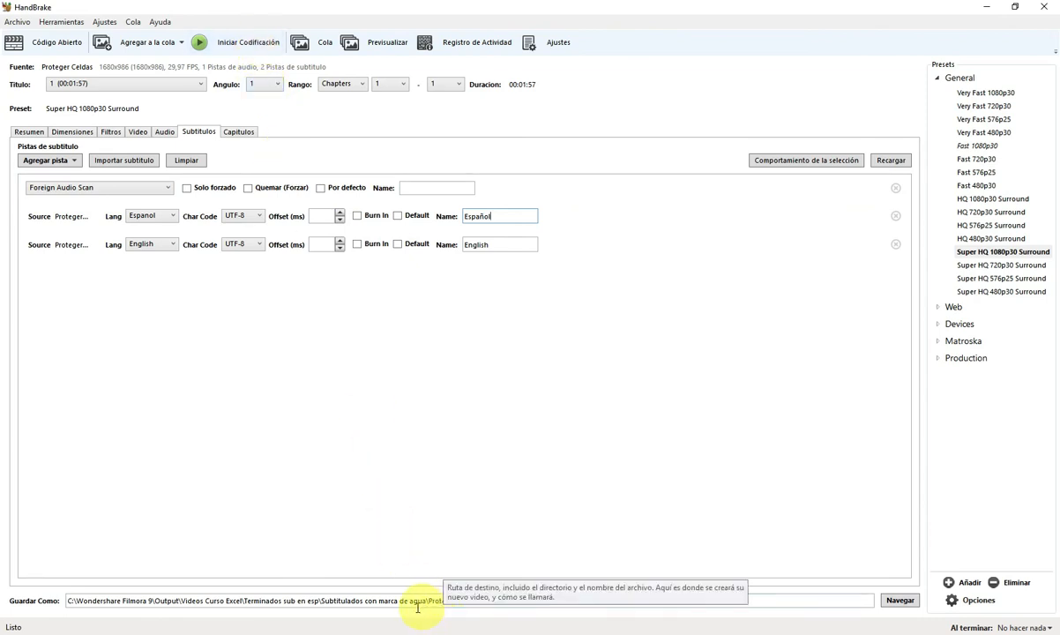
# Step: Set the output destination to Proteger Celdas-1 in the Descargas folder and start the encoding
pyautogui.click(897, 601)
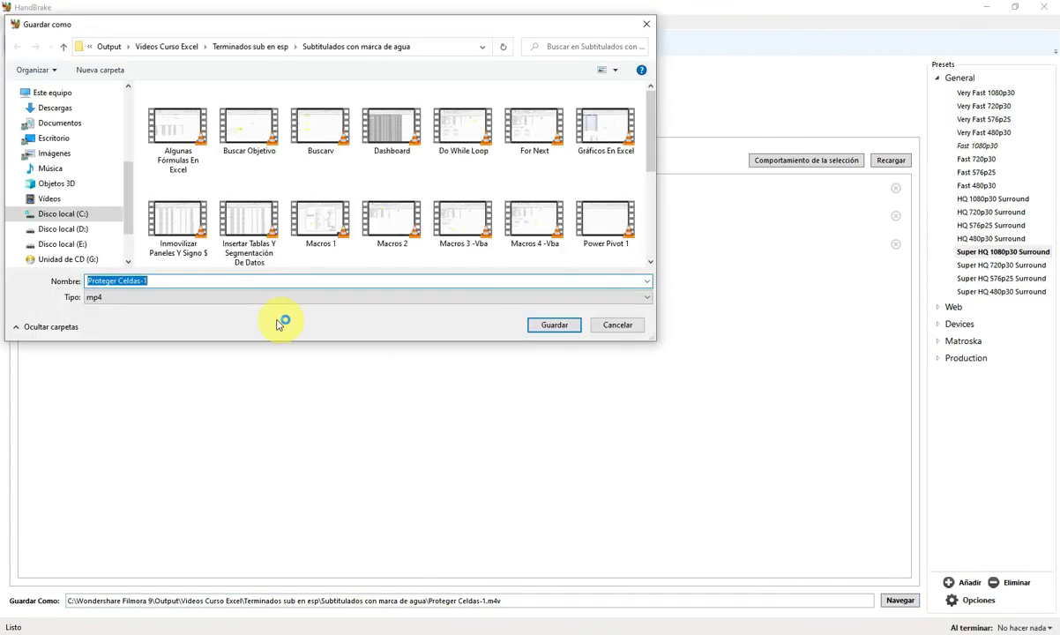
pyautogui.click(60, 109)
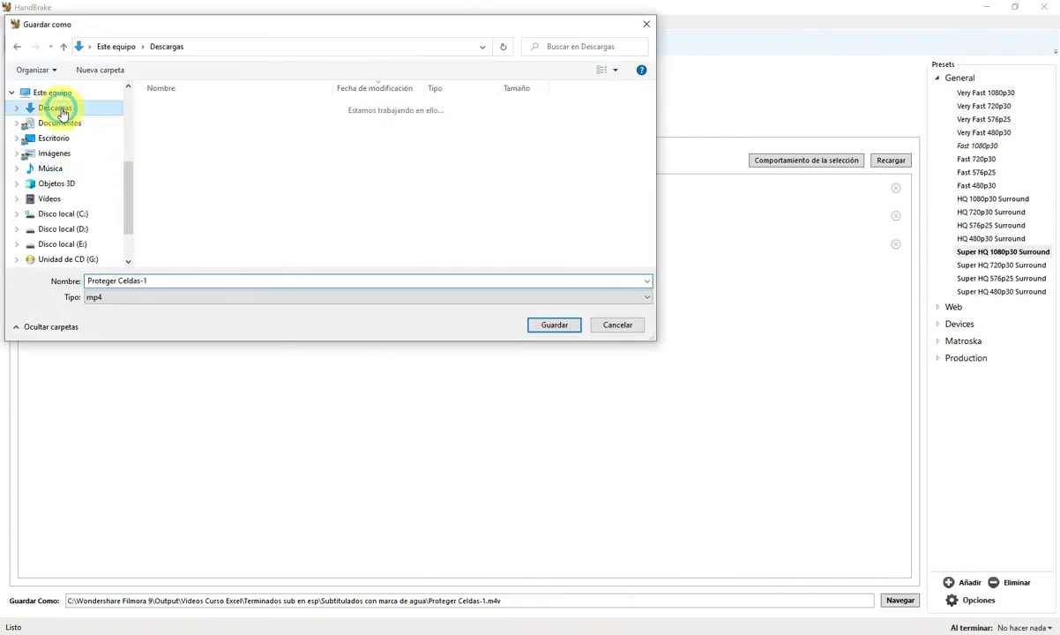
pyautogui.click(553, 325)
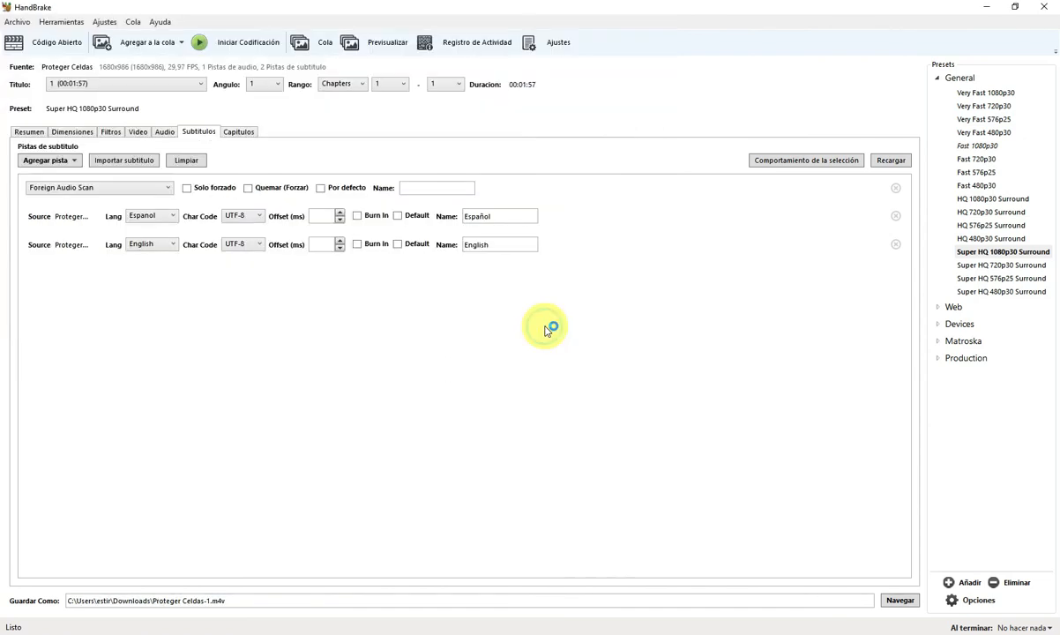
pyautogui.click(261, 46)
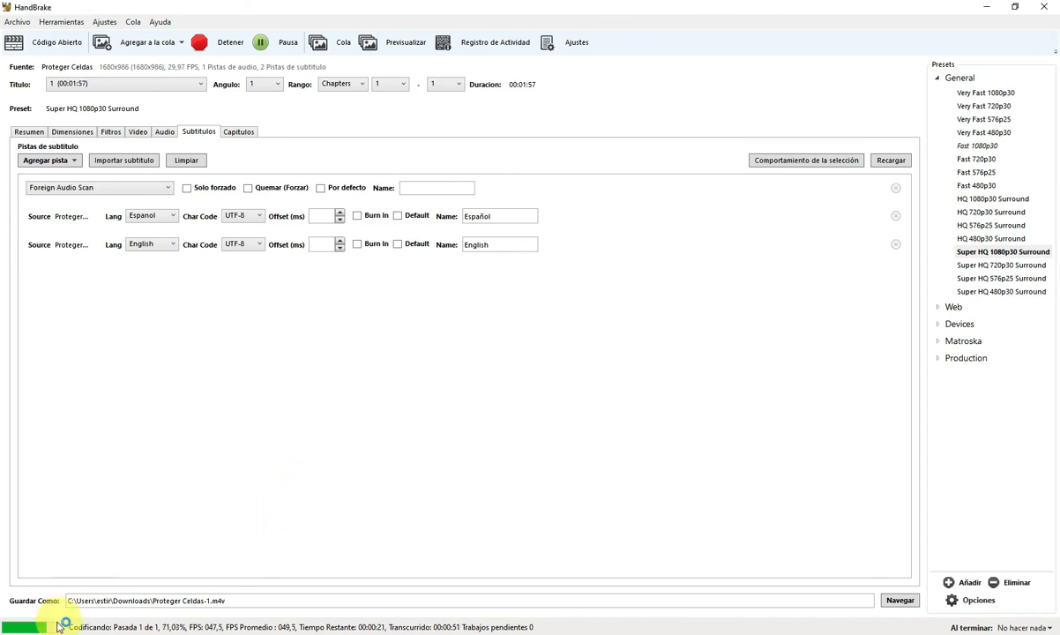
# Step: Check the Descargas folder in File Explorer for the encoded Proteger Celdas-1 video, and return to HandBrake
pyautogui.moveTo(162, 634)
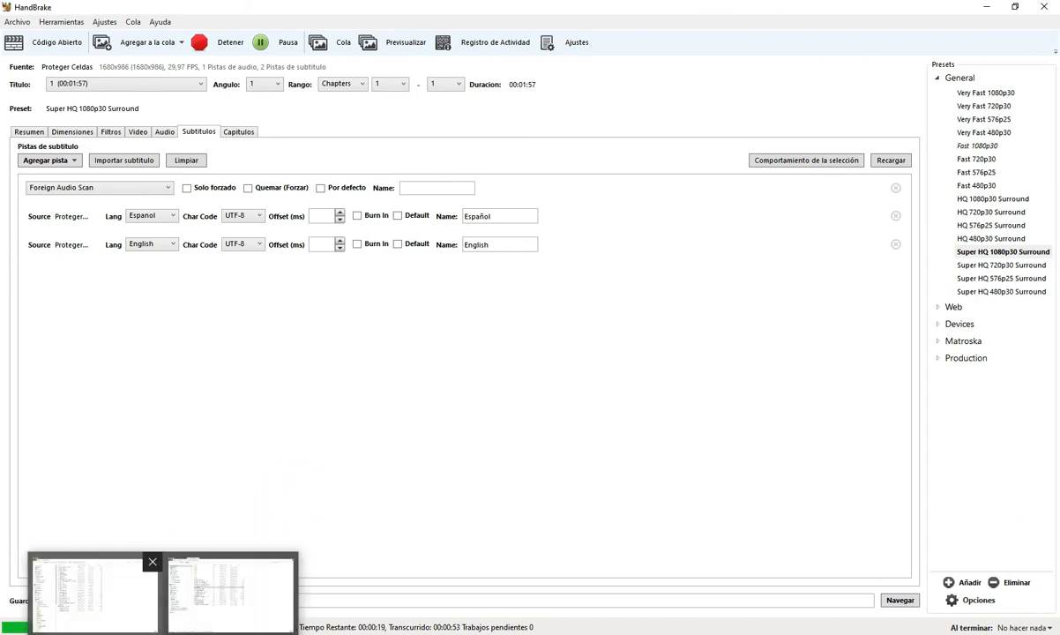
pyautogui.click(92, 593)
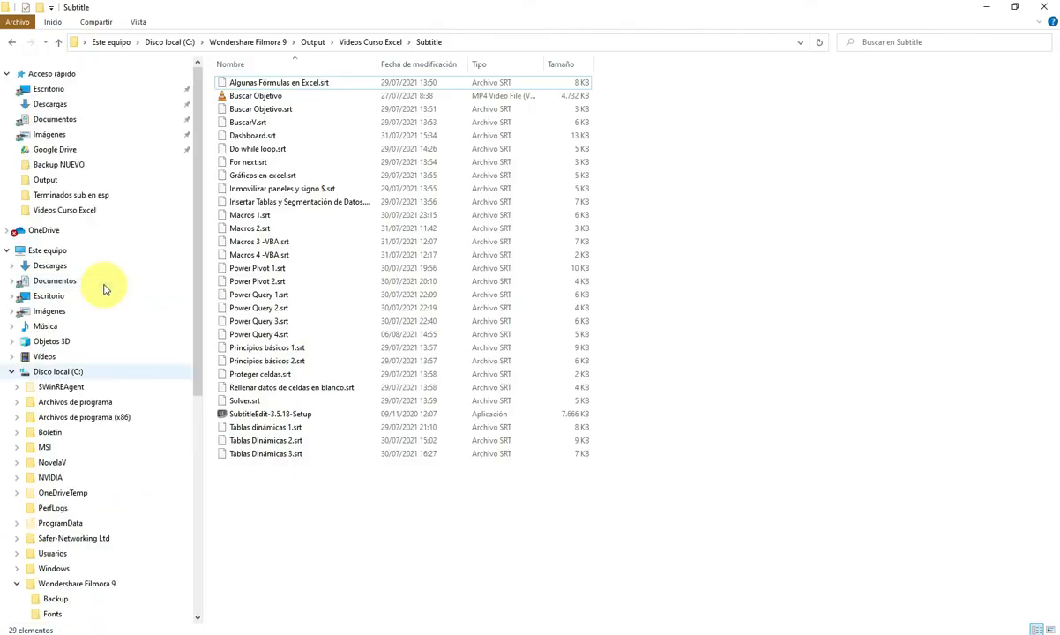
pyautogui.click(55, 103)
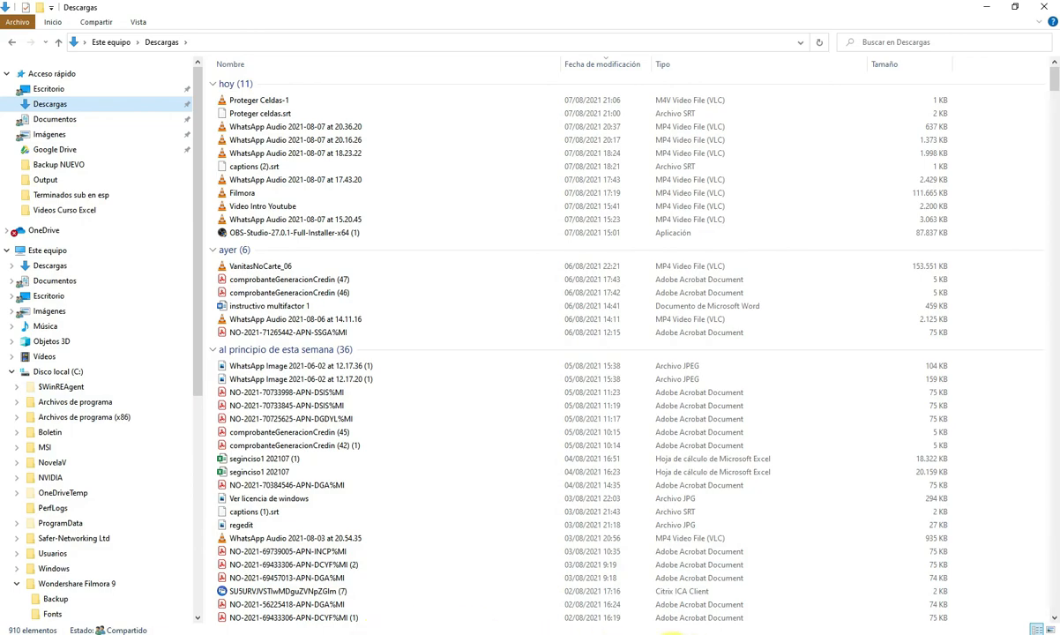
pyautogui.click(715, 634)
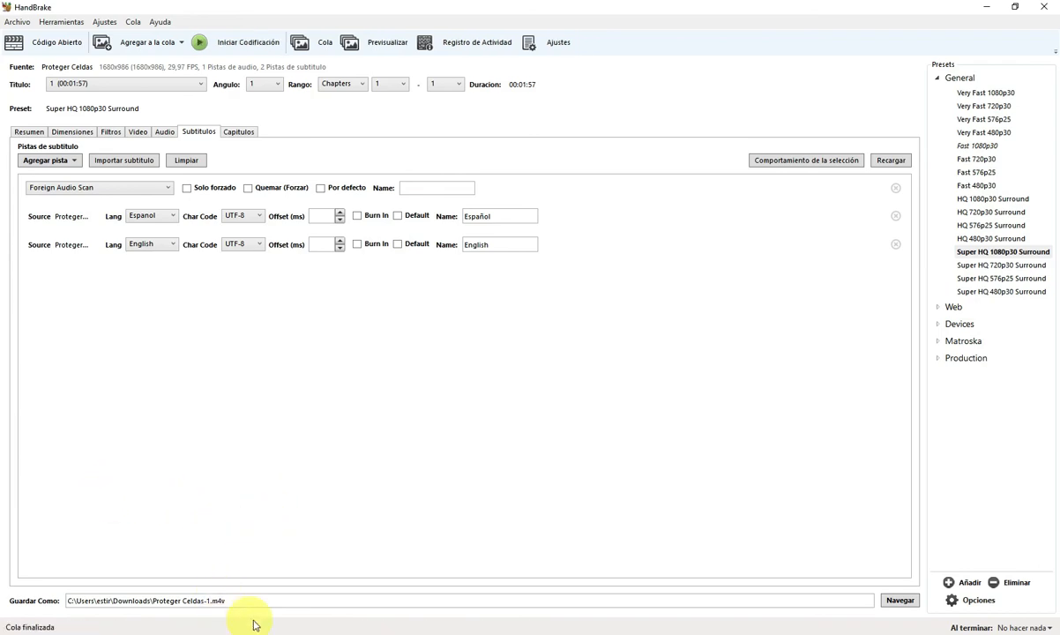
# Step: Switch to the Descargas folder, play the Proteger Celdas-1 video in VLC, and enable its Español subtitle track
pyautogui.click(126, 632)
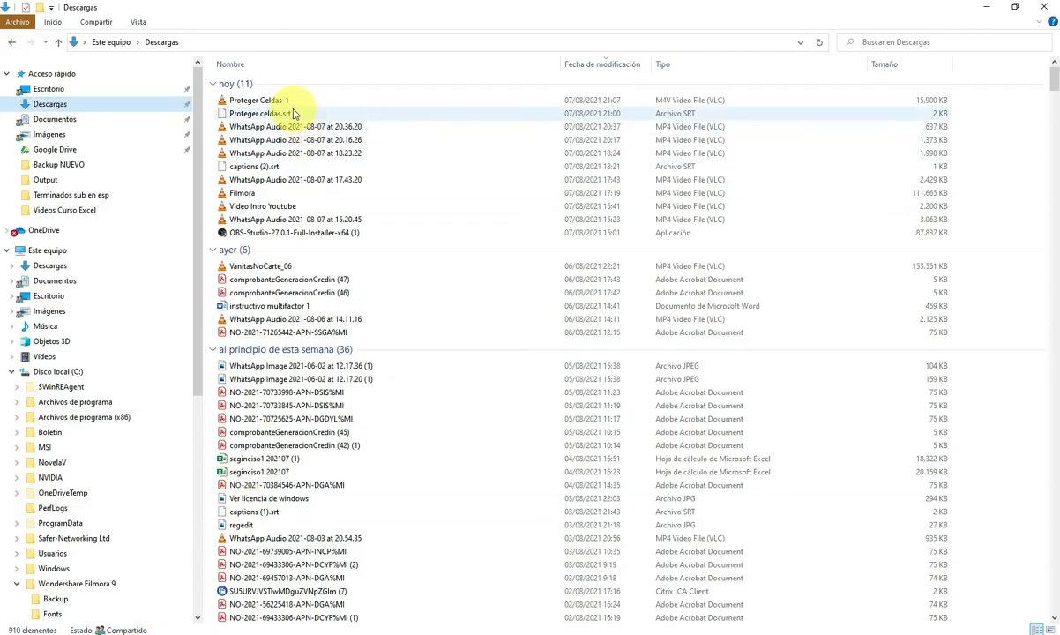
pyautogui.click(245, 103)
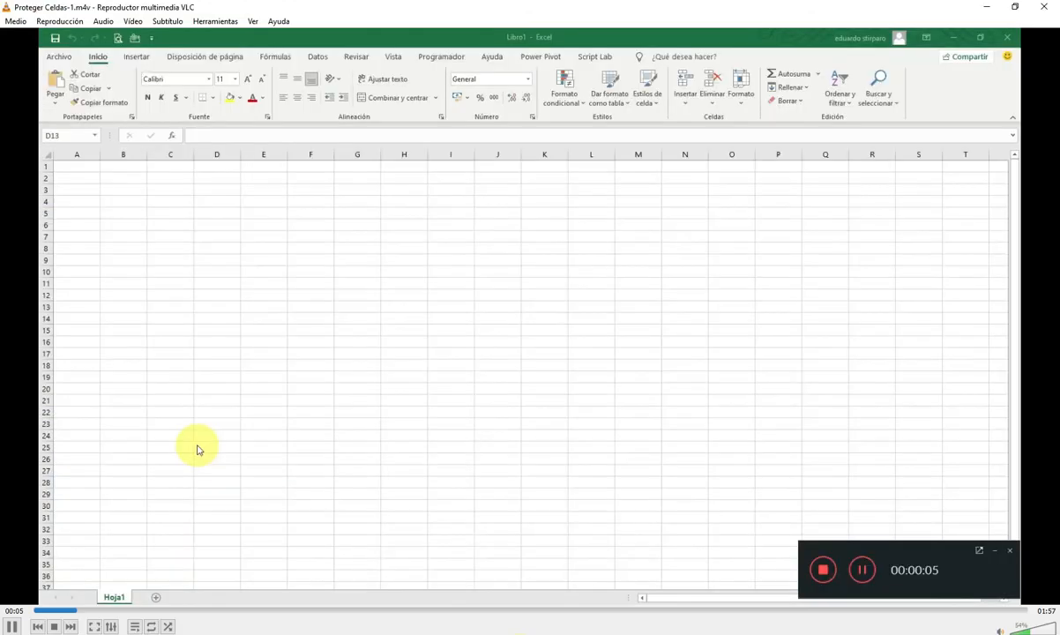
pyautogui.rightClick(334, 283)
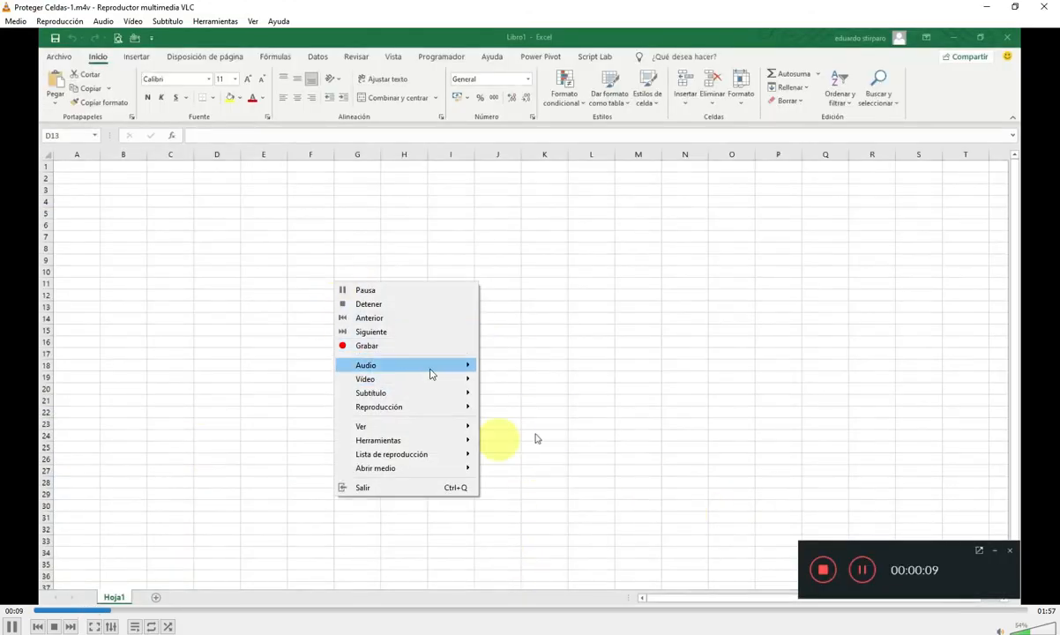
pyautogui.moveTo(442, 393)
pyautogui.moveTo(557, 414)
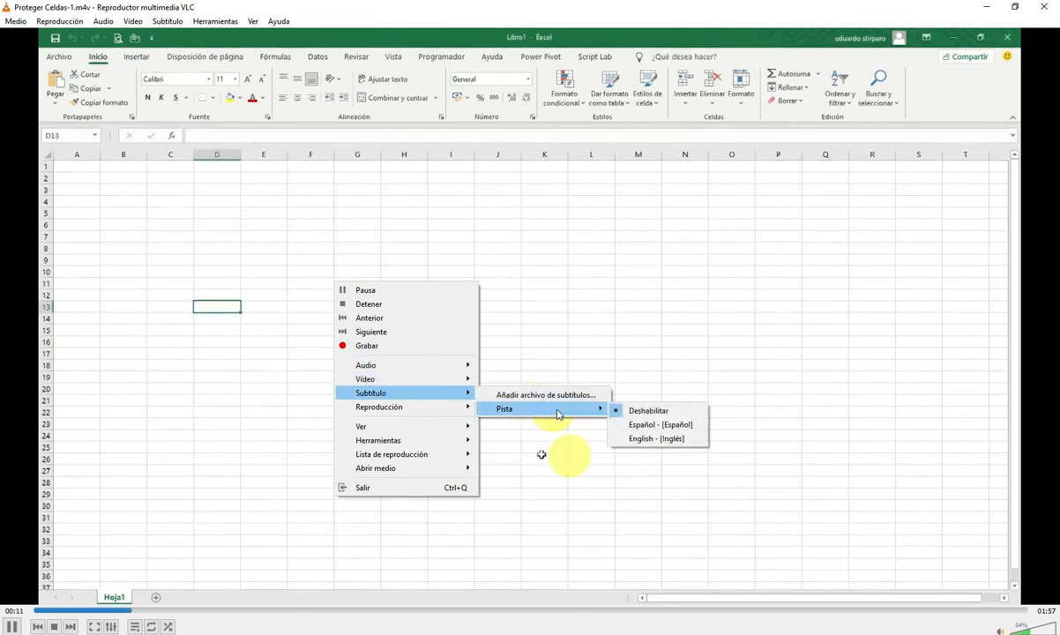
pyautogui.click(642, 430)
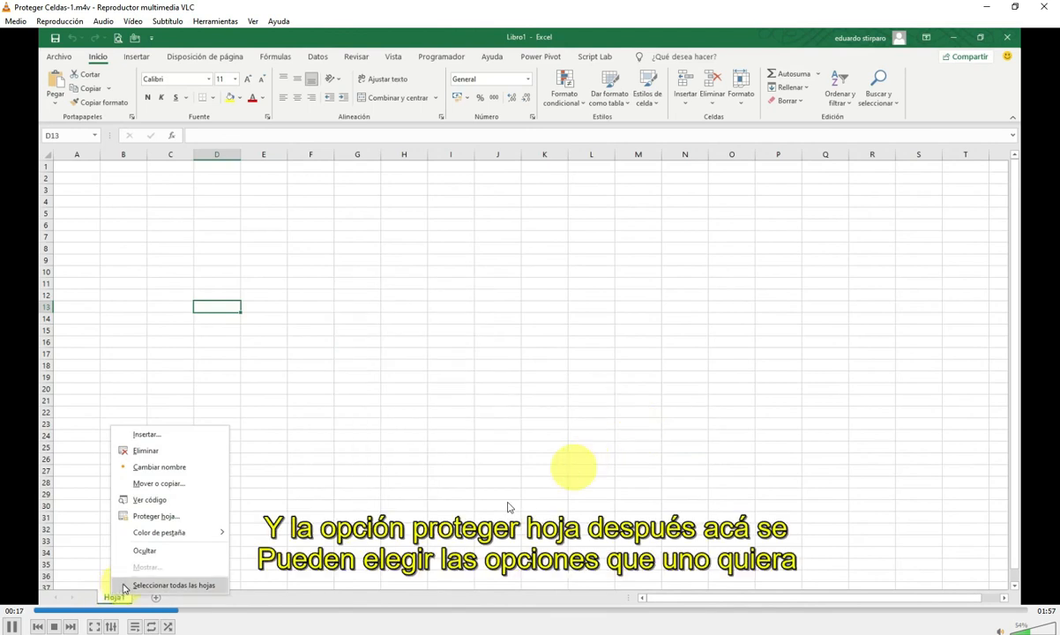
# Step: Switch the playing video's subtitle track to English
pyautogui.rightClick(549, 375)
pyautogui.moveTo(657, 482)
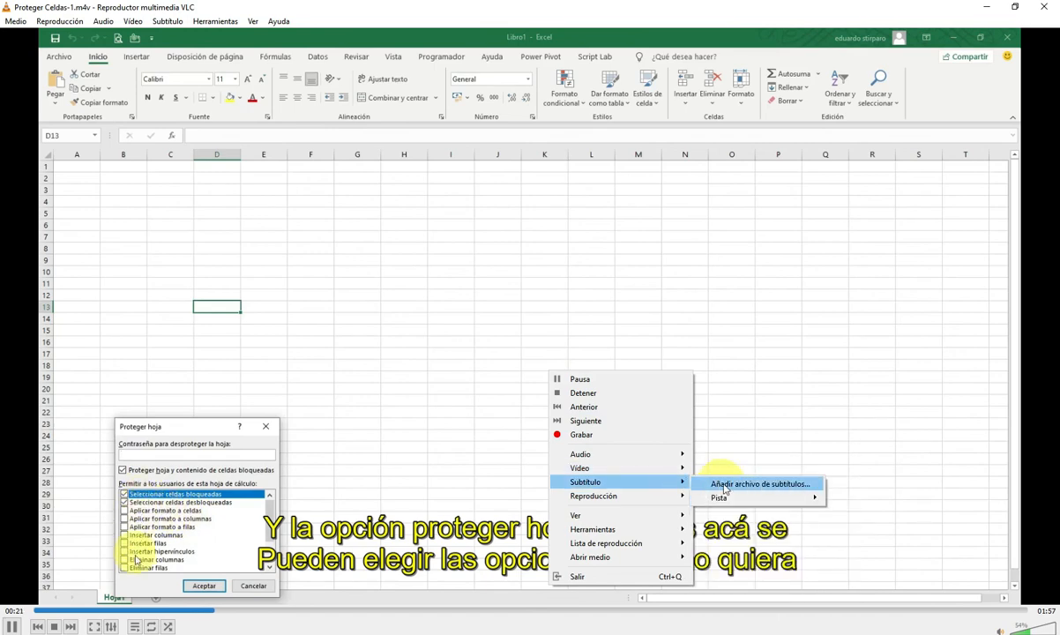
pyautogui.moveTo(794, 498)
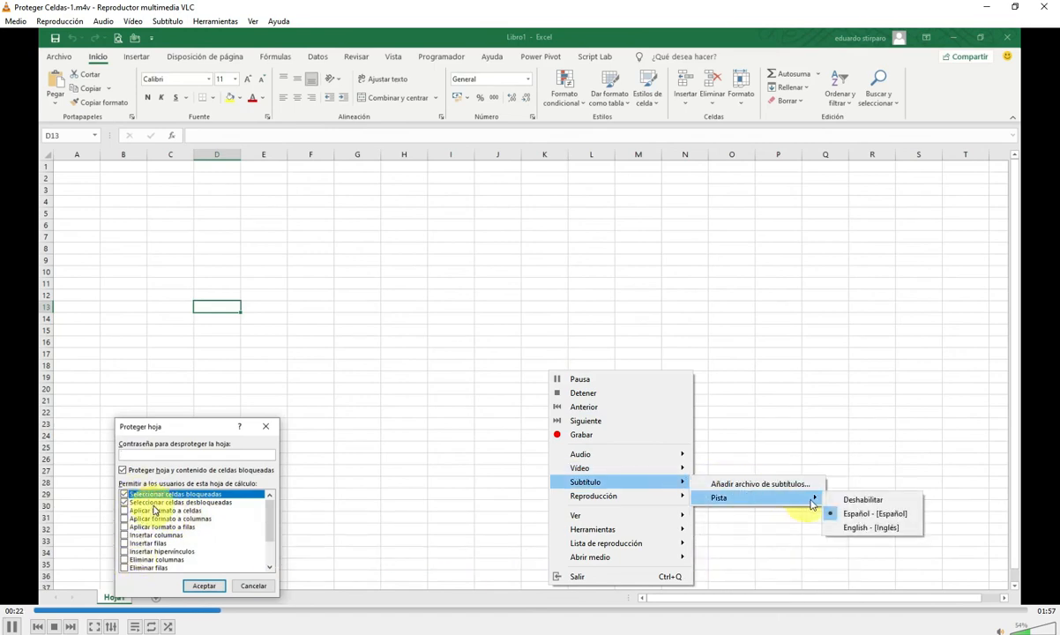
pyautogui.click(868, 527)
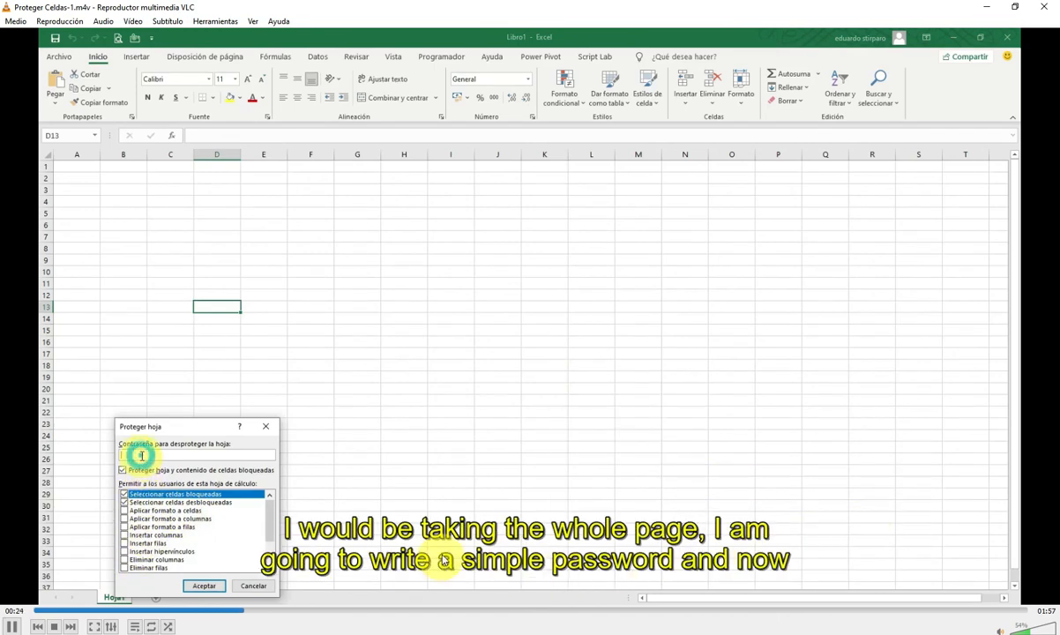